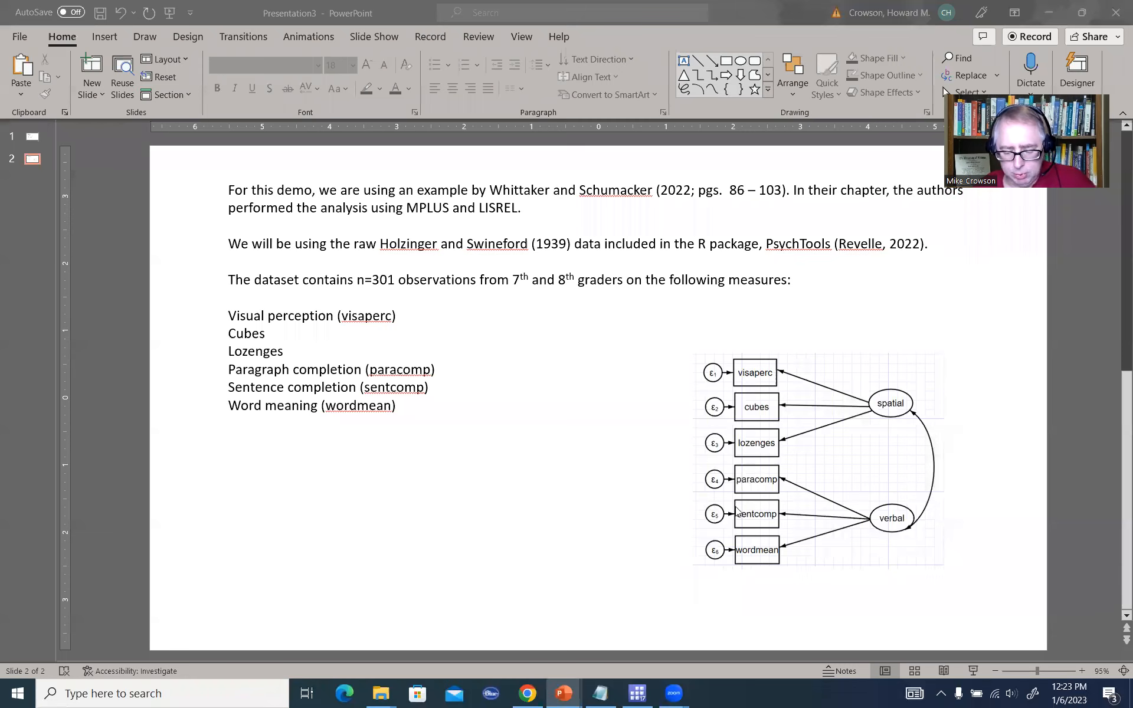
# Switch to Stata and inspect the visaperc through wordmean columns of the loaded dataset in the Data Editor
pyautogui.click(643, 694)
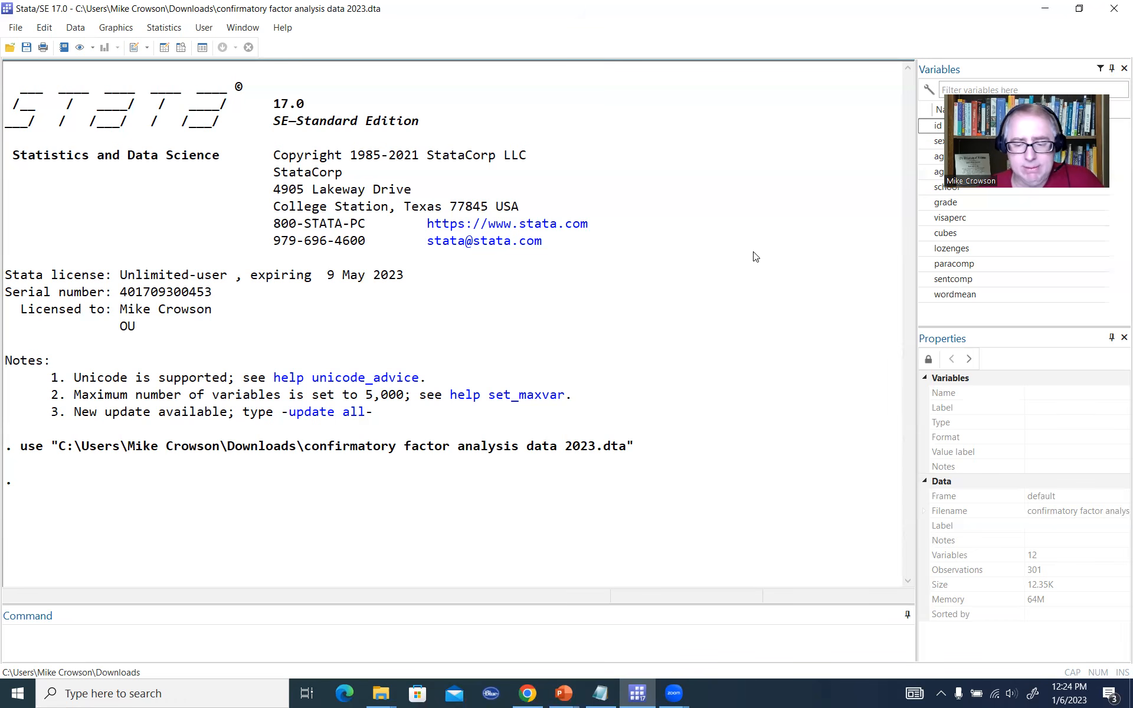
pyautogui.click(164, 47)
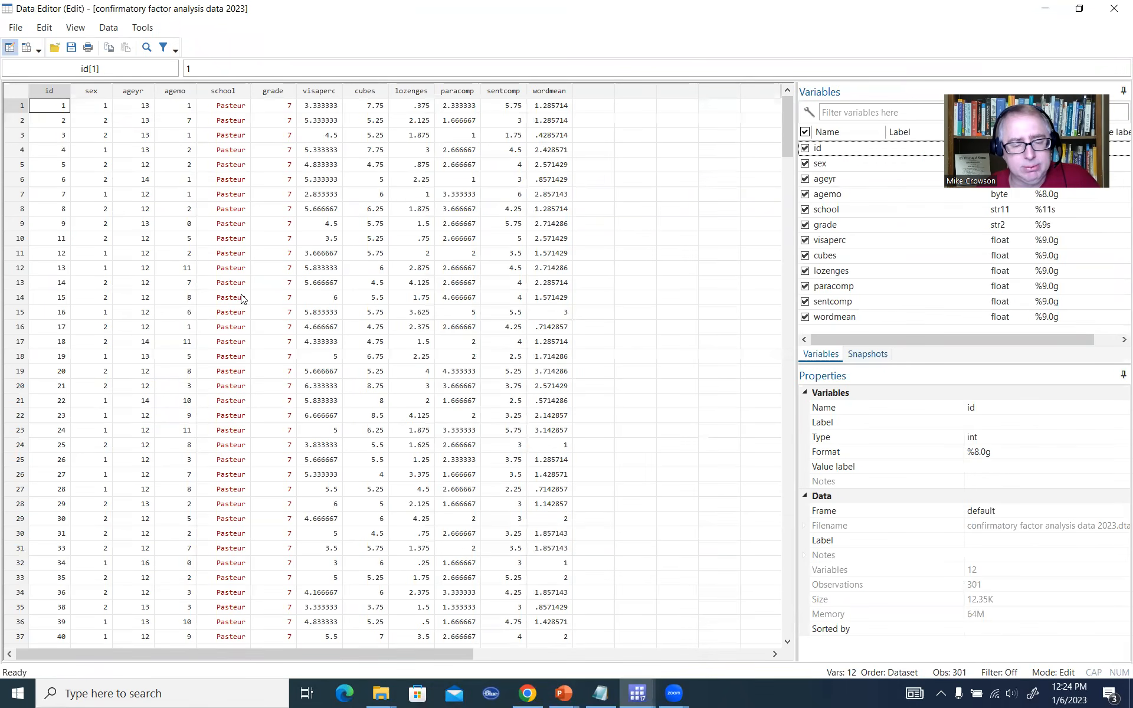
pyautogui.moveTo(320, 92); pyautogui.dragTo(539, 96)
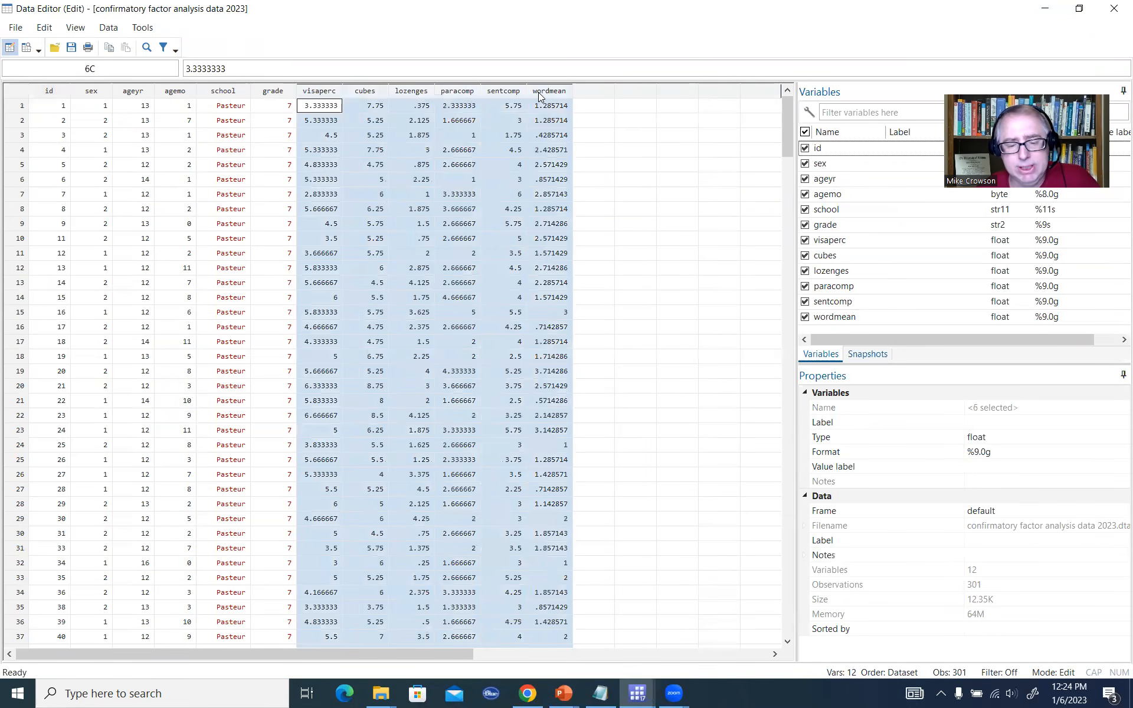
pyautogui.click(1115, 8)
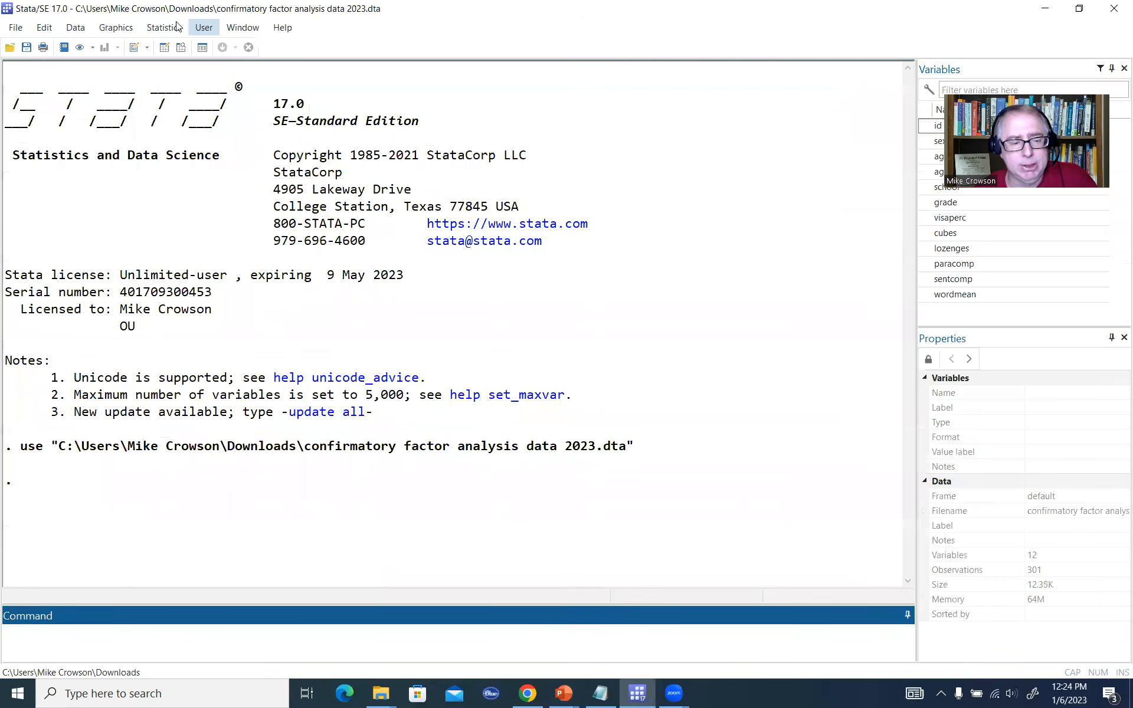
# Open the SEM Builder for model building and estimation and maximize its window
pyautogui.click(157, 31)
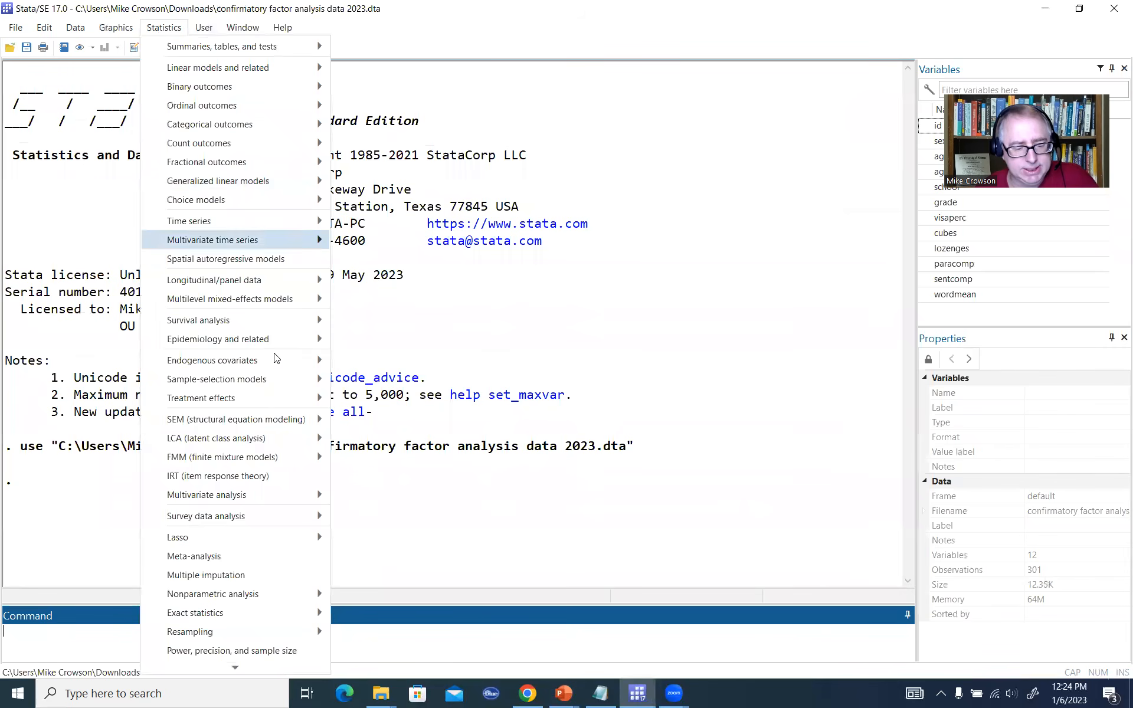
pyautogui.moveTo(300, 431)
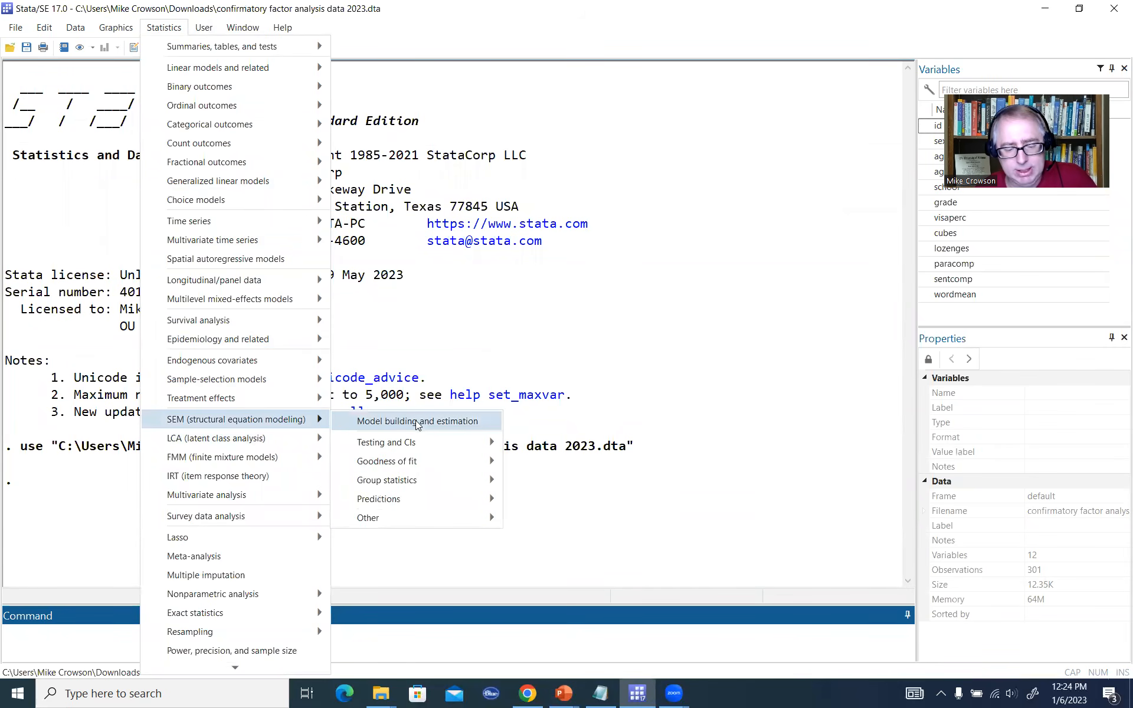
pyautogui.click(453, 421)
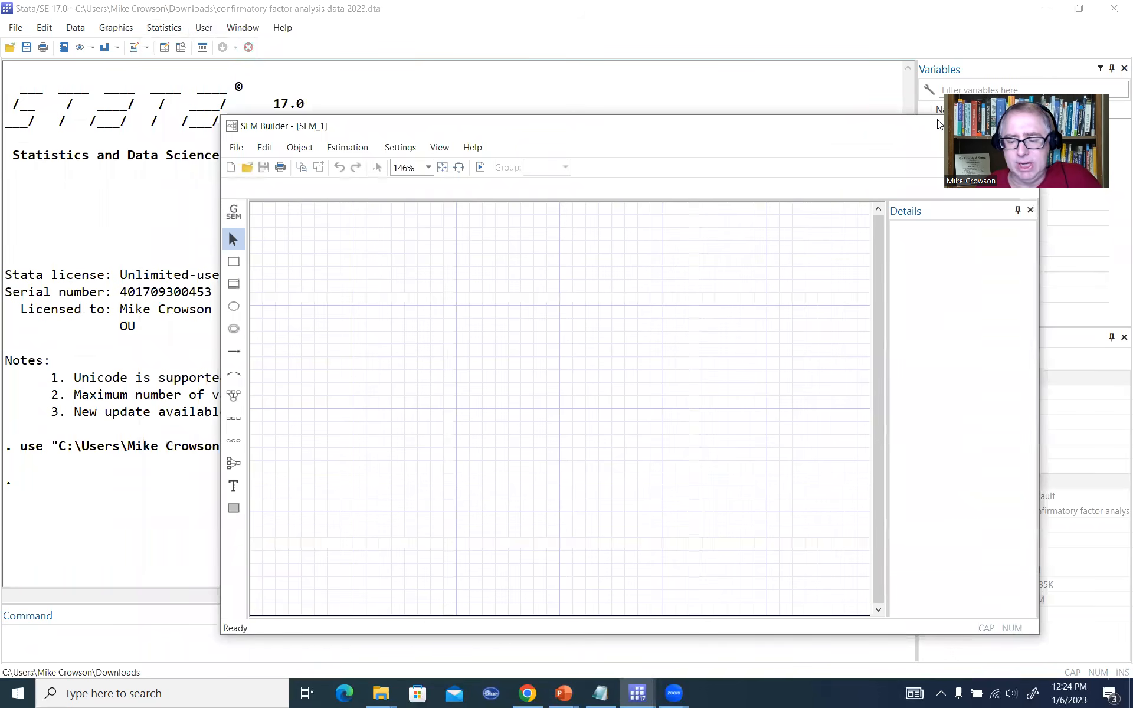
pyautogui.doubleClick(556, 120)
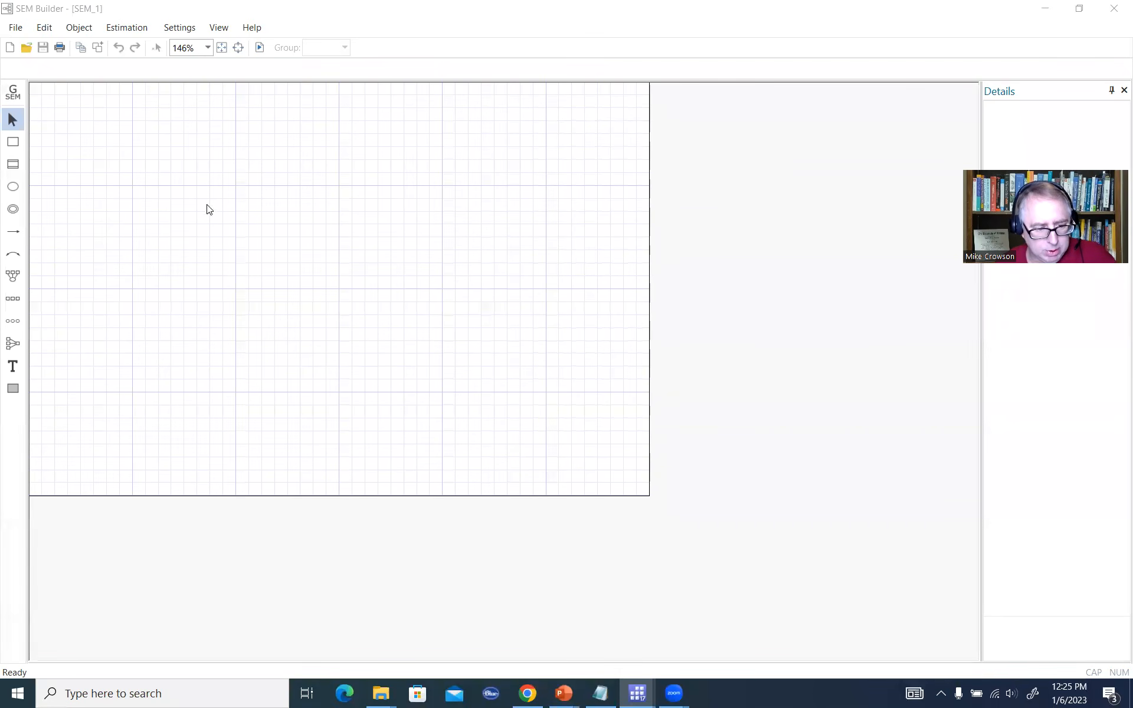
# Place six observed-variable boxes in a vertical column on the left part of the SEM canvas
pyautogui.click(13, 143)
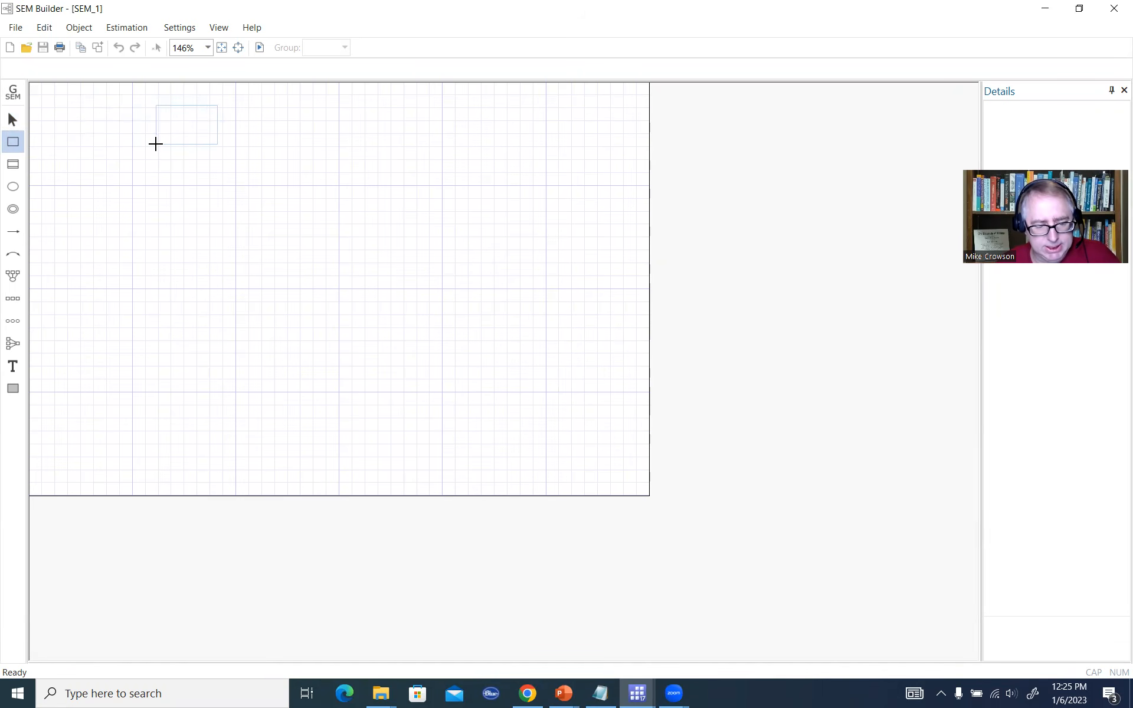
pyautogui.click(144, 143)
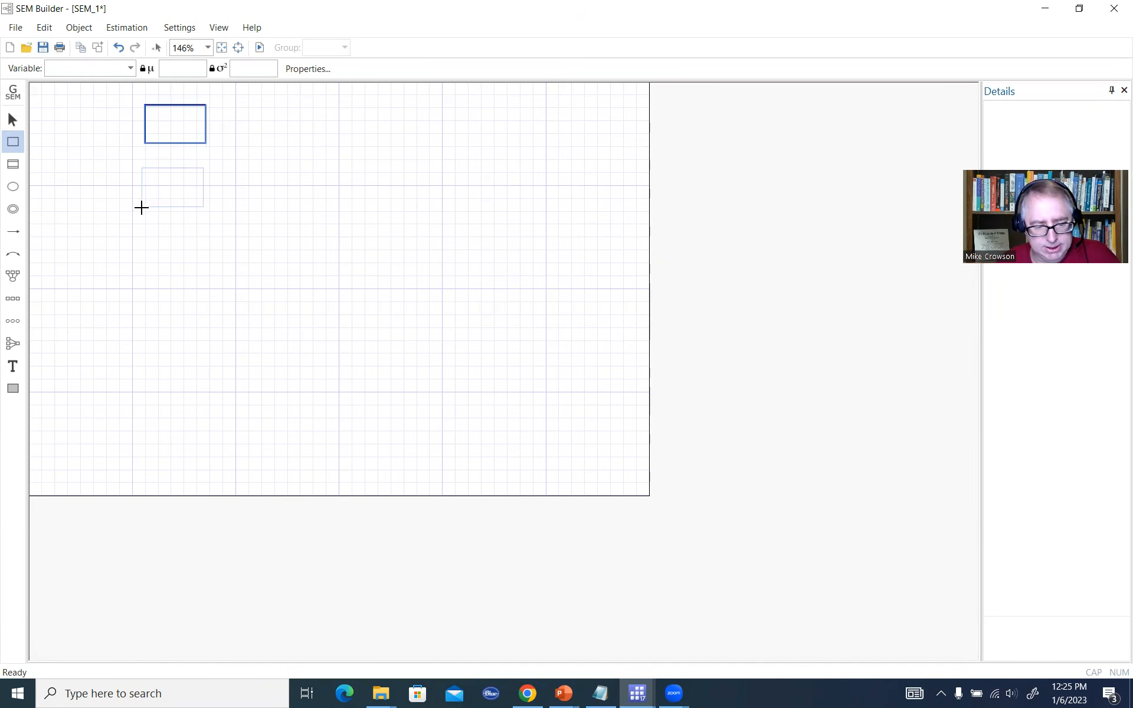
pyautogui.click(146, 197)
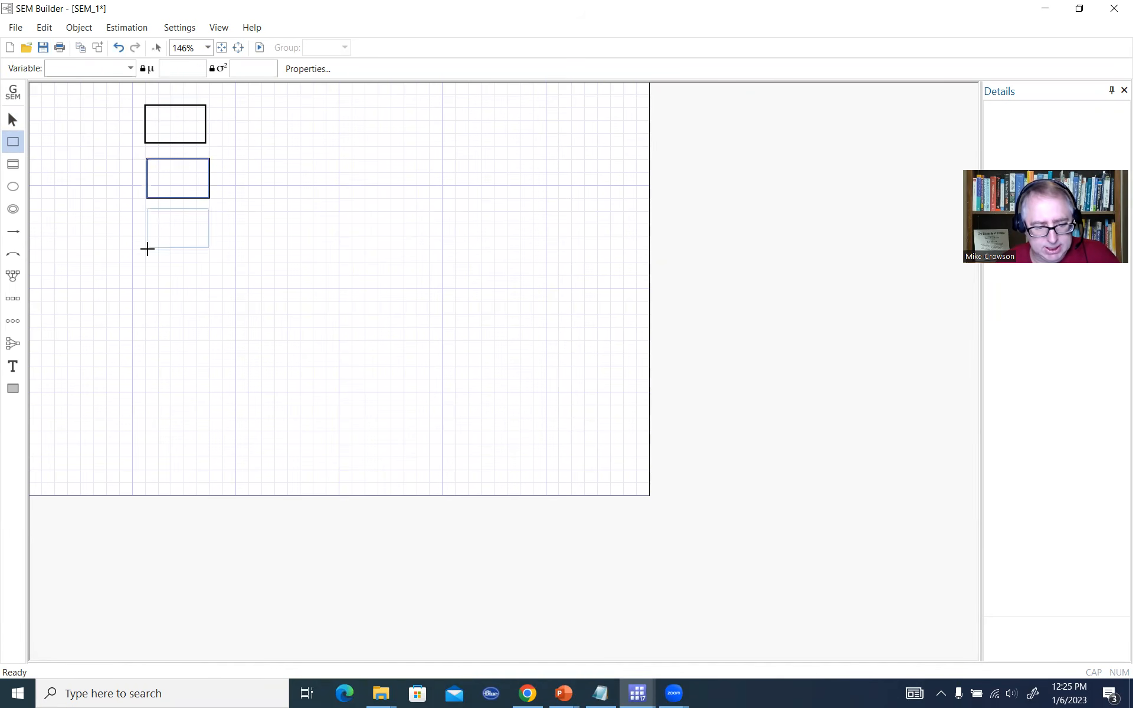
pyautogui.click(147, 249)
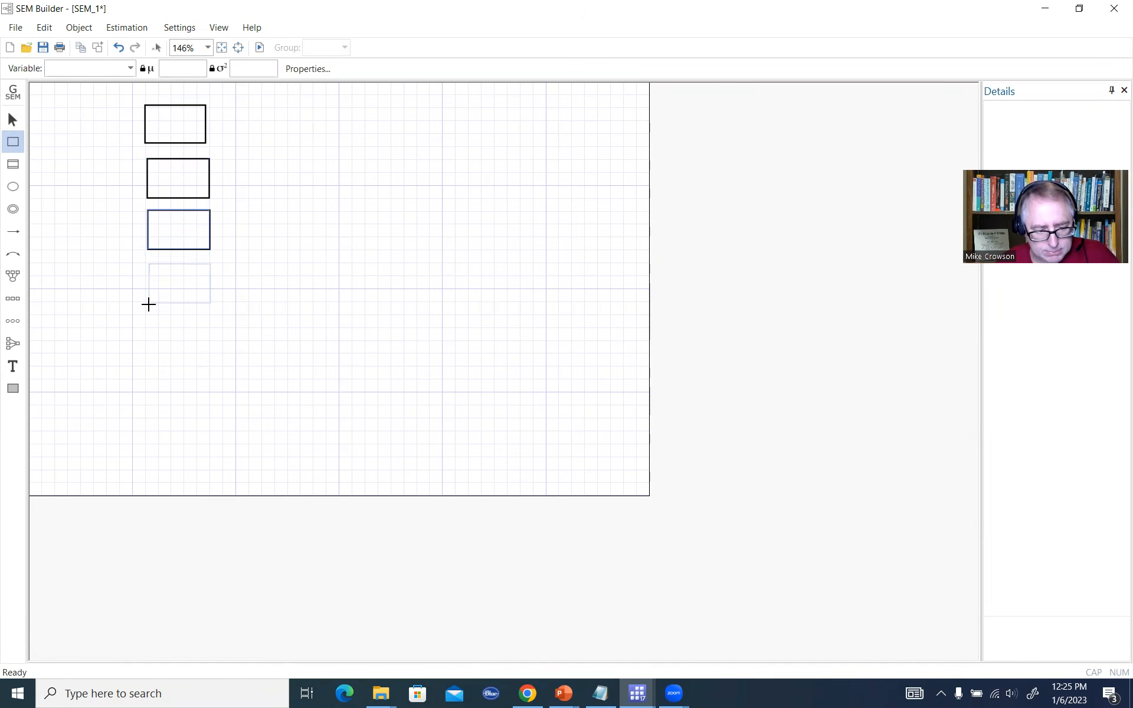
pyautogui.click(149, 304)
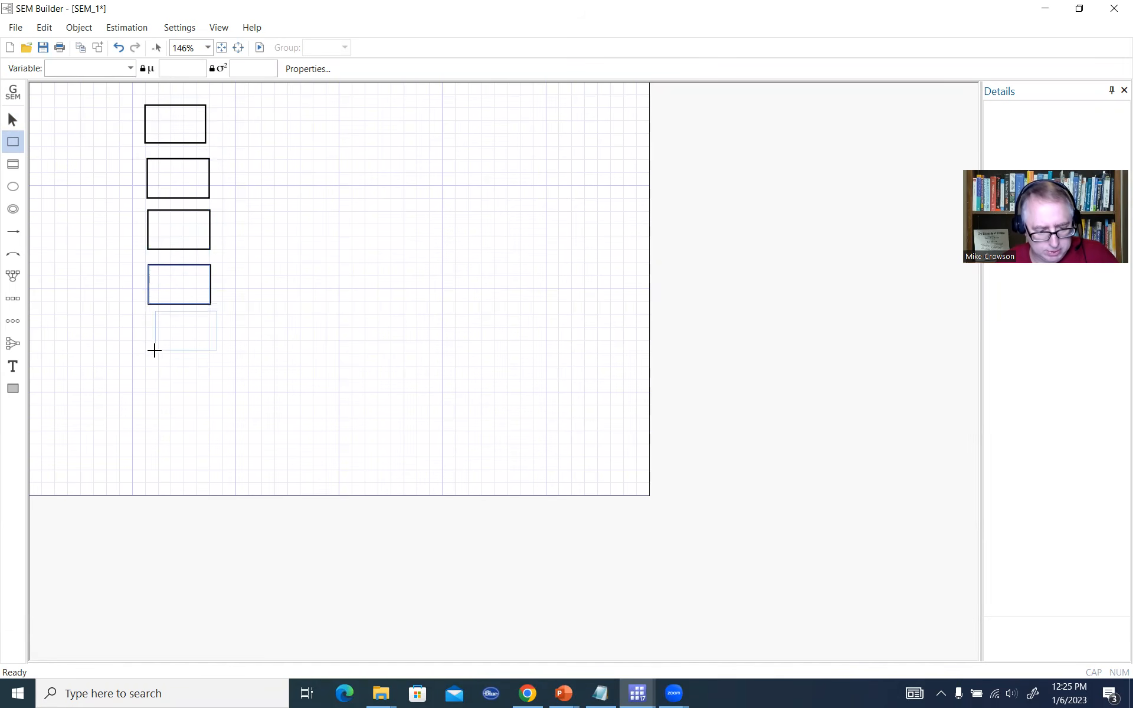
pyautogui.click(151, 356)
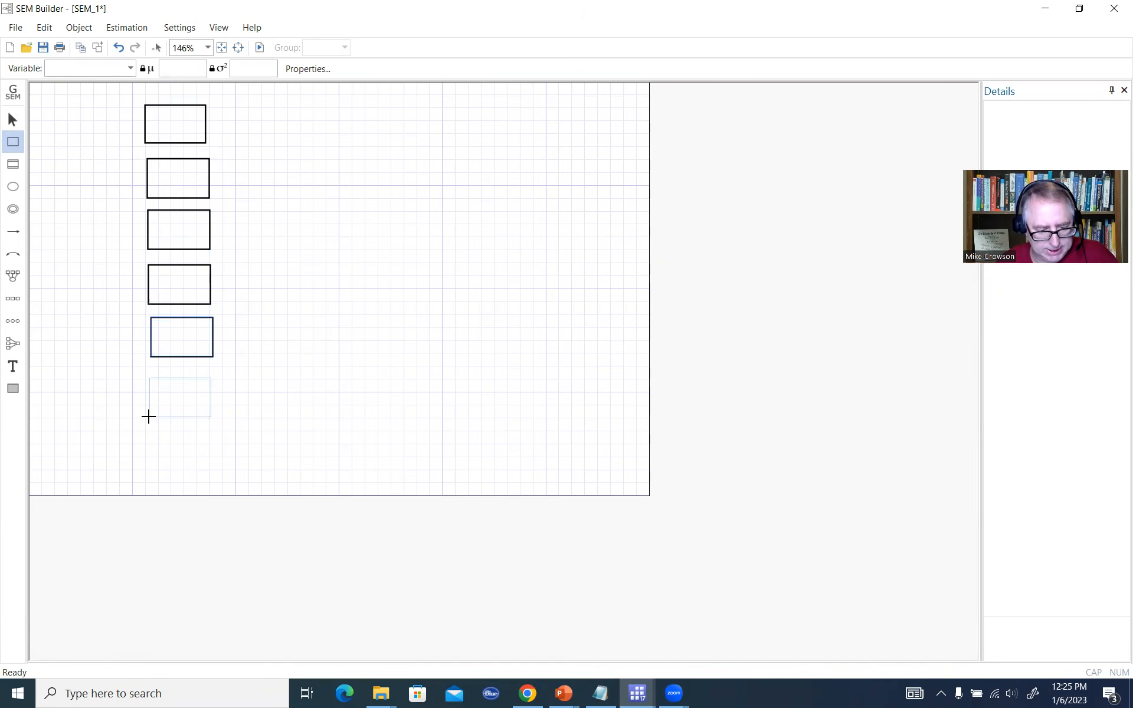
pyautogui.click(151, 416)
pyautogui.click(11, 120)
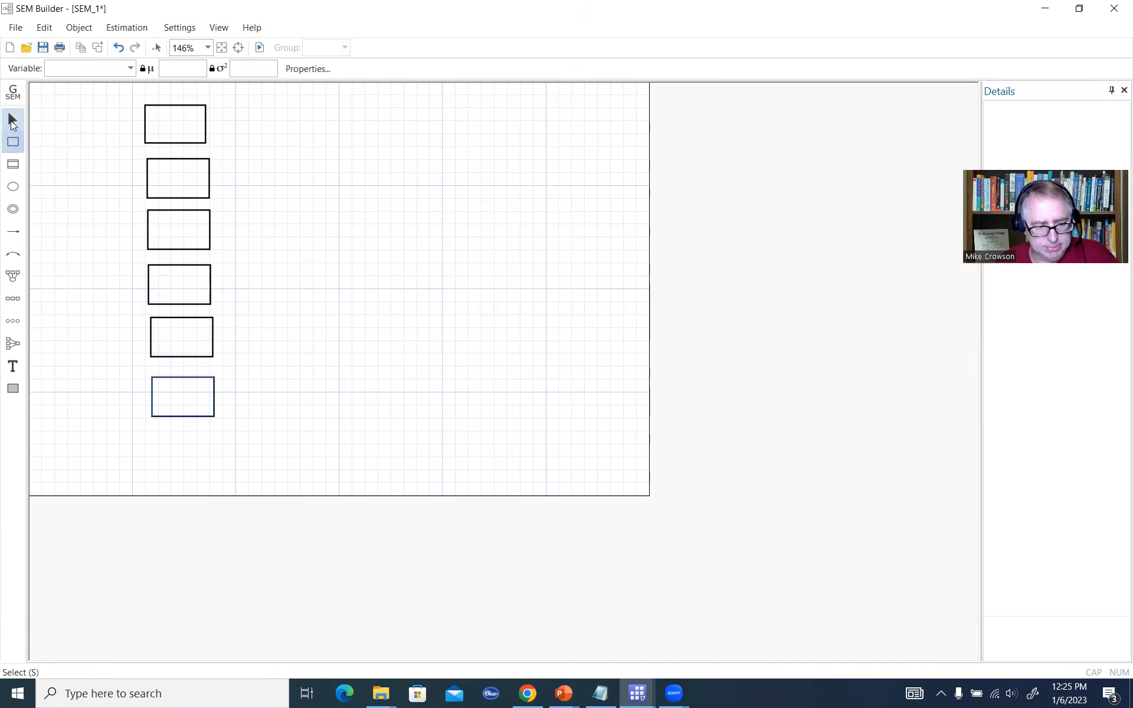
# Place two latent-variable ovals, one above the other, to the right of the column of boxes
pyautogui.click(13, 188)
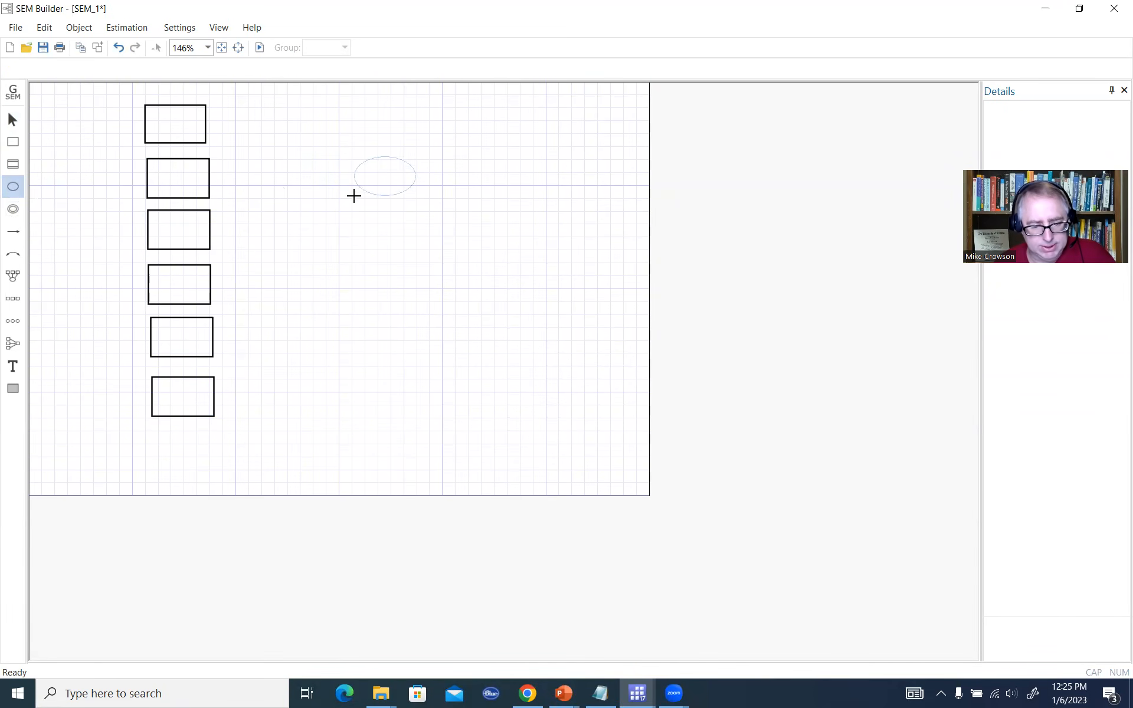
pyautogui.click(348, 197)
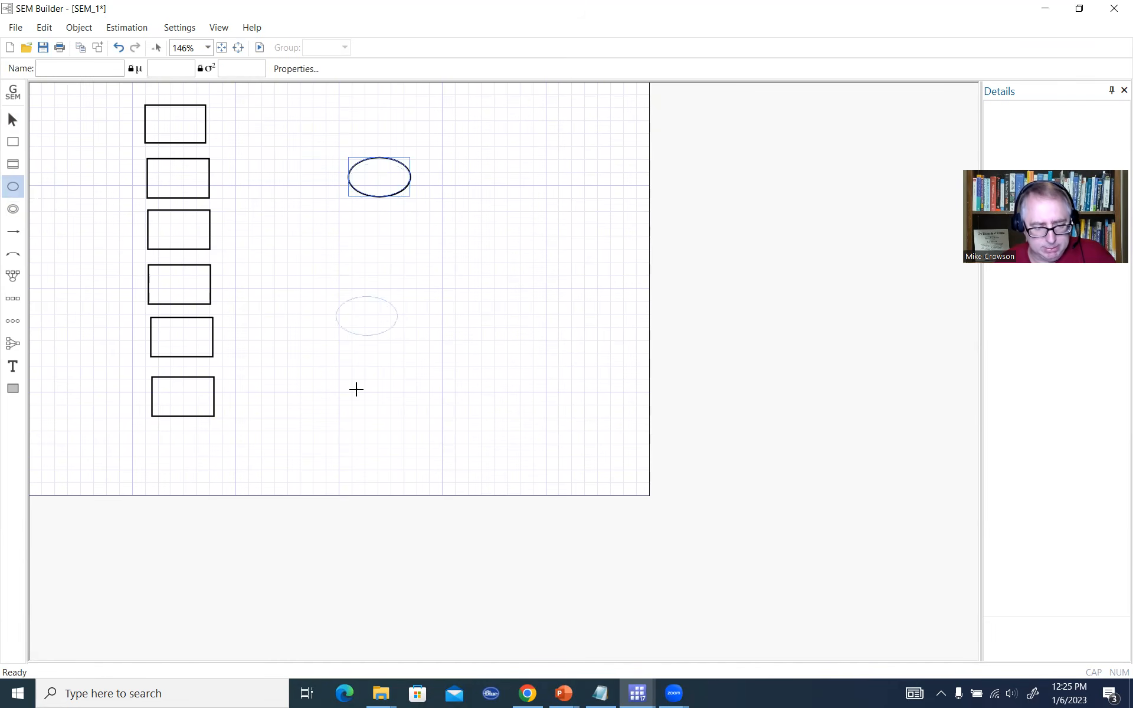
pyautogui.click(347, 373)
pyautogui.click(11, 122)
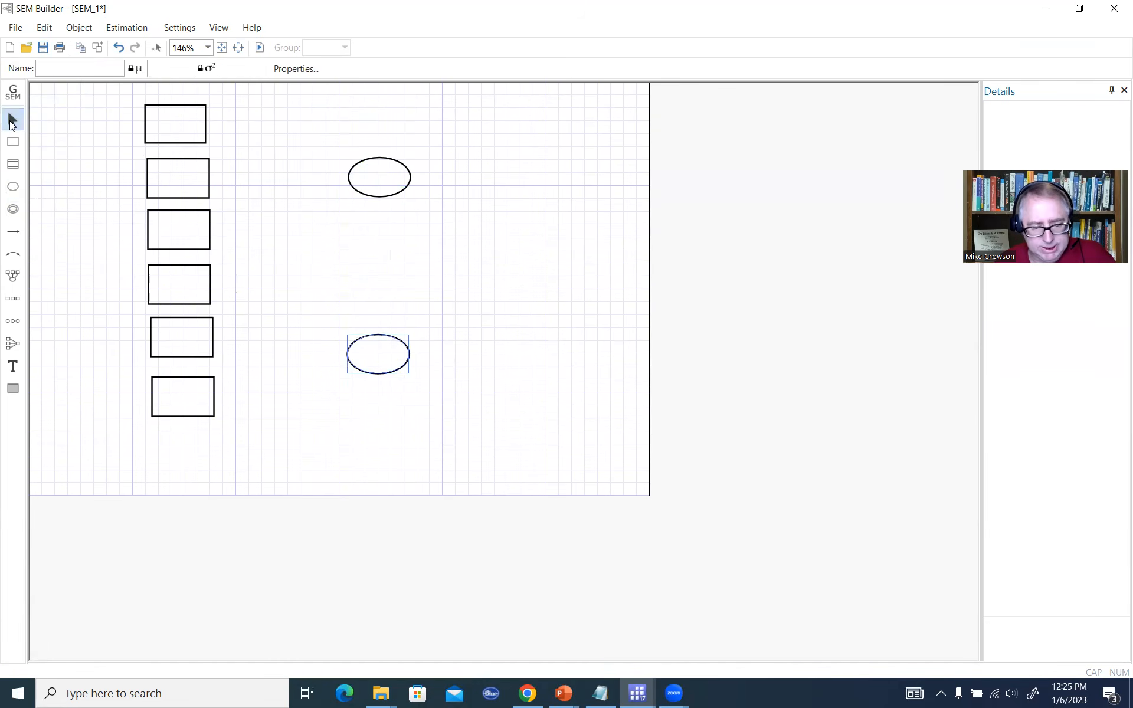
# Assign the variables visaperc, cubes and lozenges to the upper three observed-variable boxes, from top to bottom
pyautogui.click(196, 139)
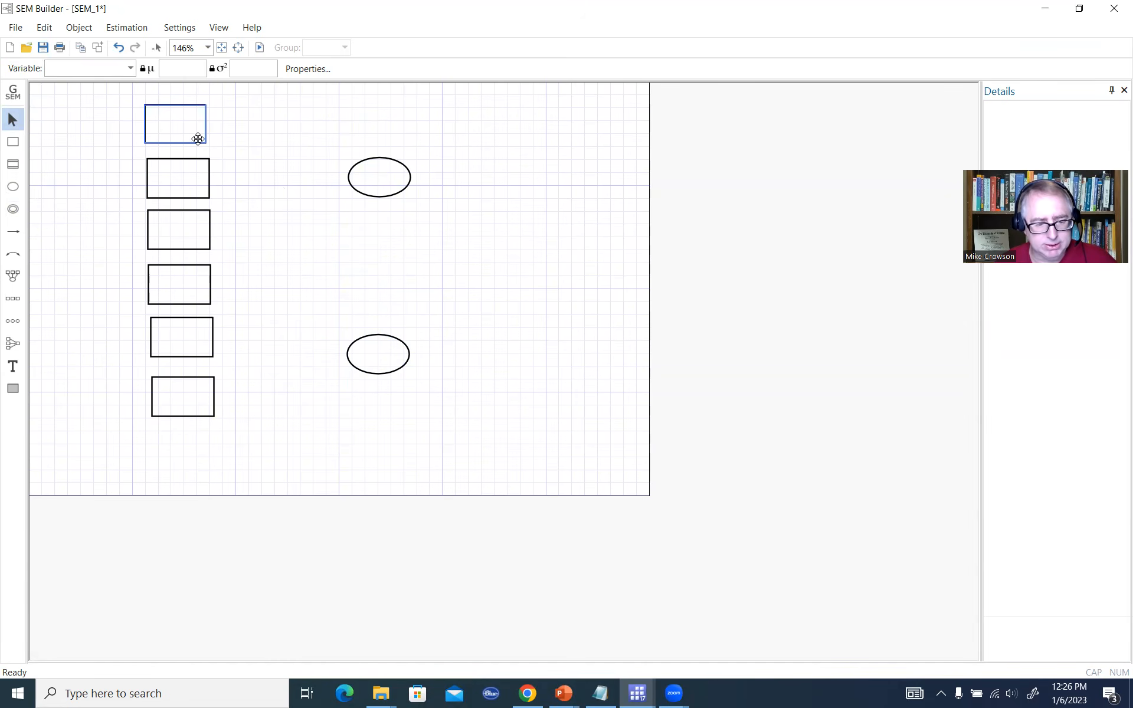
pyautogui.click(131, 67)
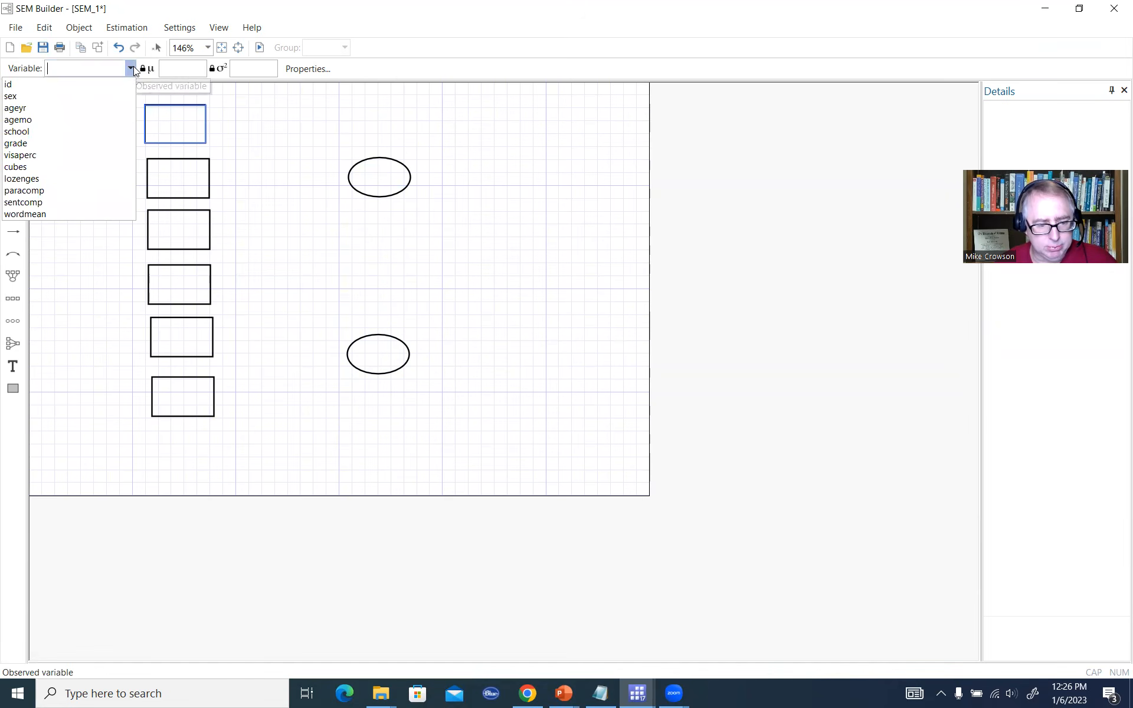
pyautogui.click(54, 155)
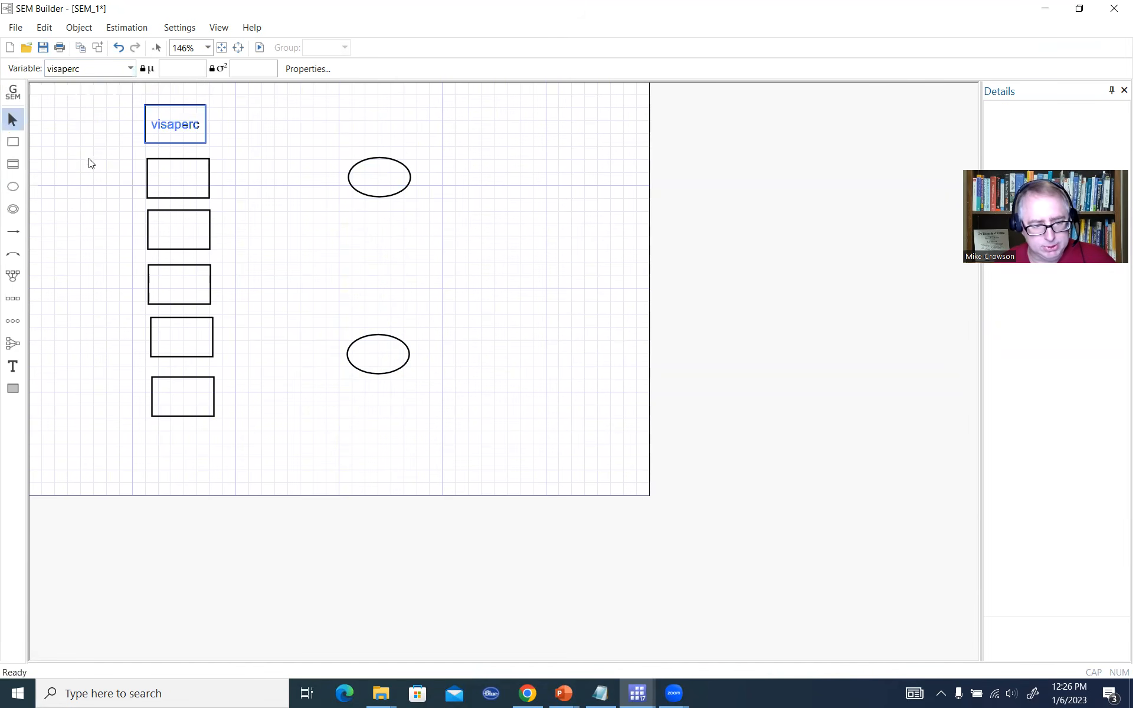
pyautogui.click(182, 180)
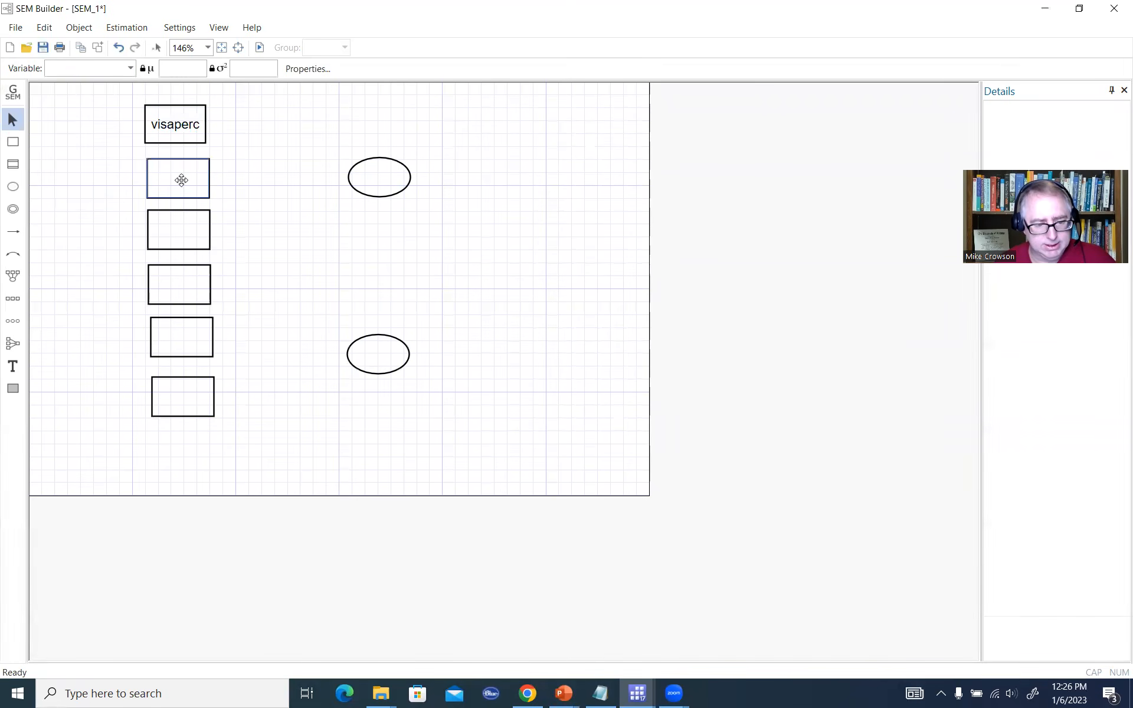
pyautogui.click(130, 68)
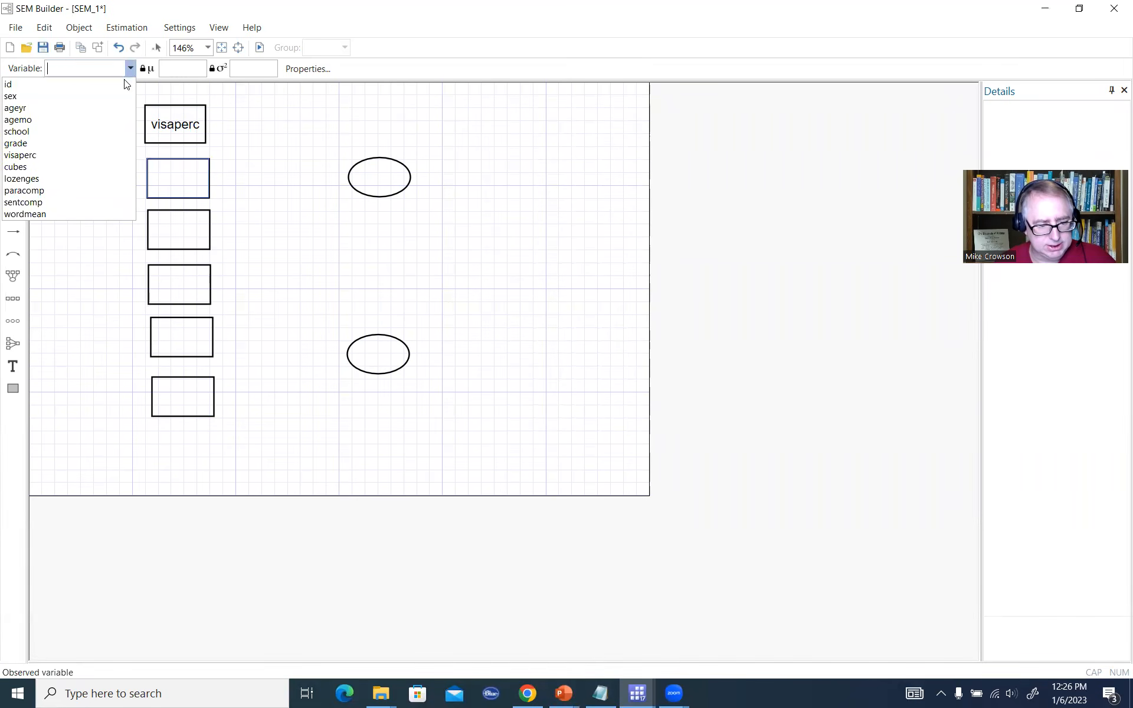
pyautogui.click(76, 167)
pyautogui.click(167, 242)
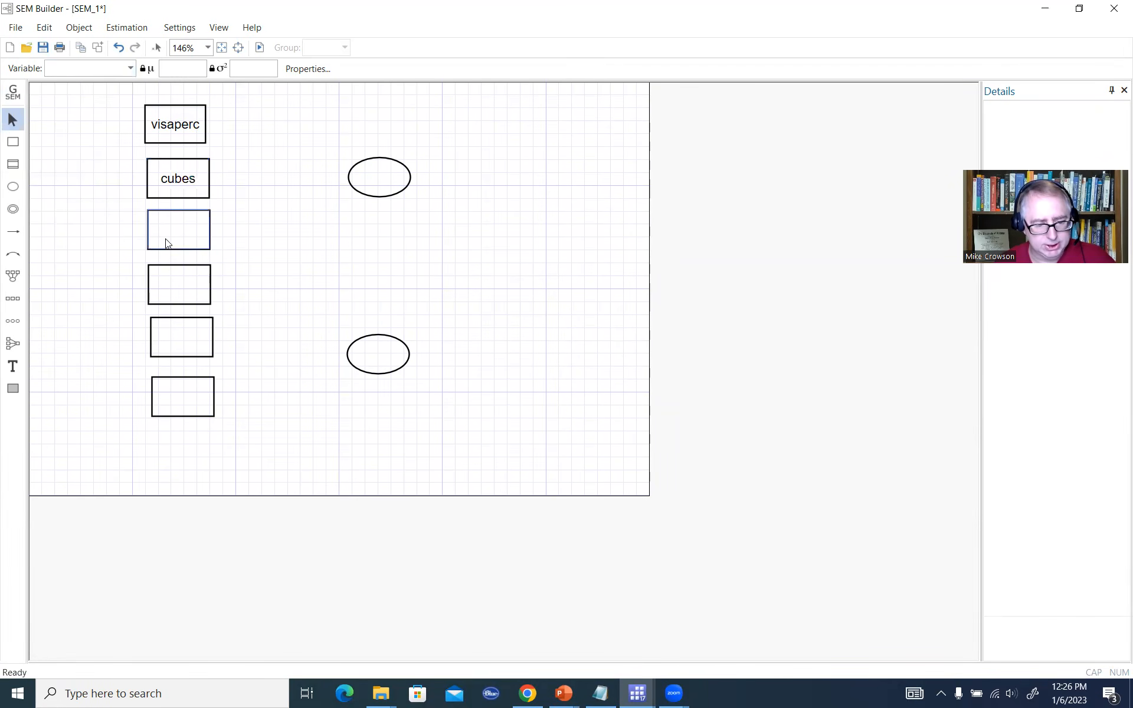
pyautogui.click(129, 70)
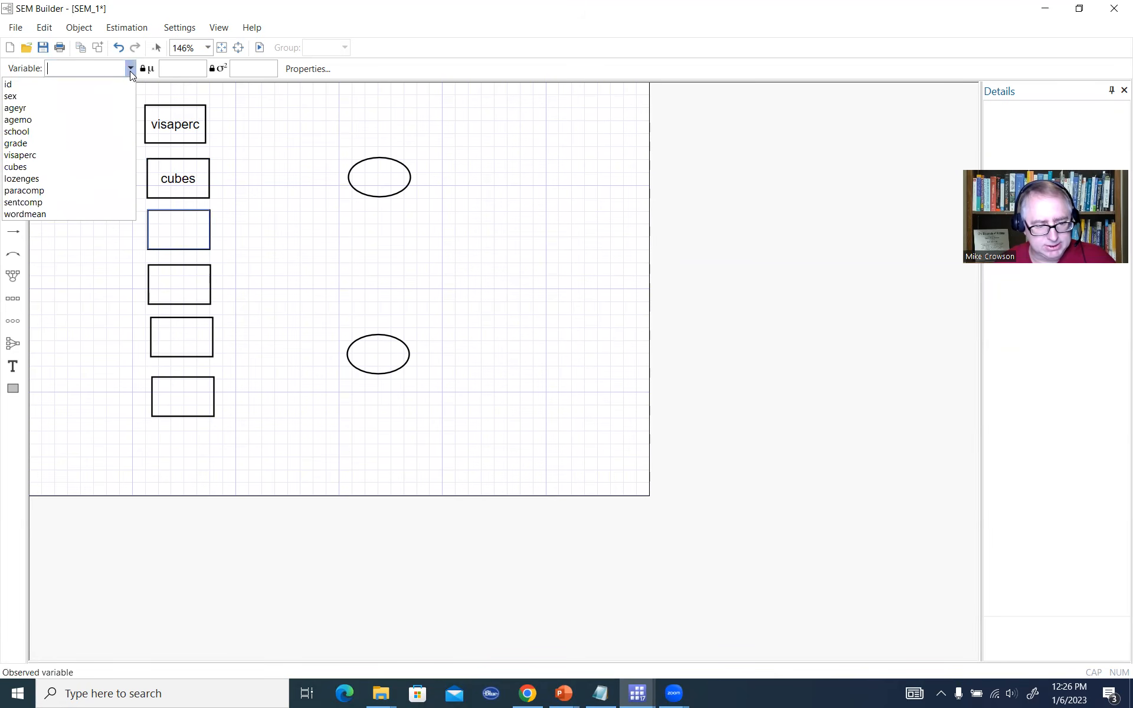
pyautogui.click(98, 178)
# Assign the variables paracomp, sentcomp and wordmean to the lower three observed-variable boxes, from top to bottom
pyautogui.click(189, 282)
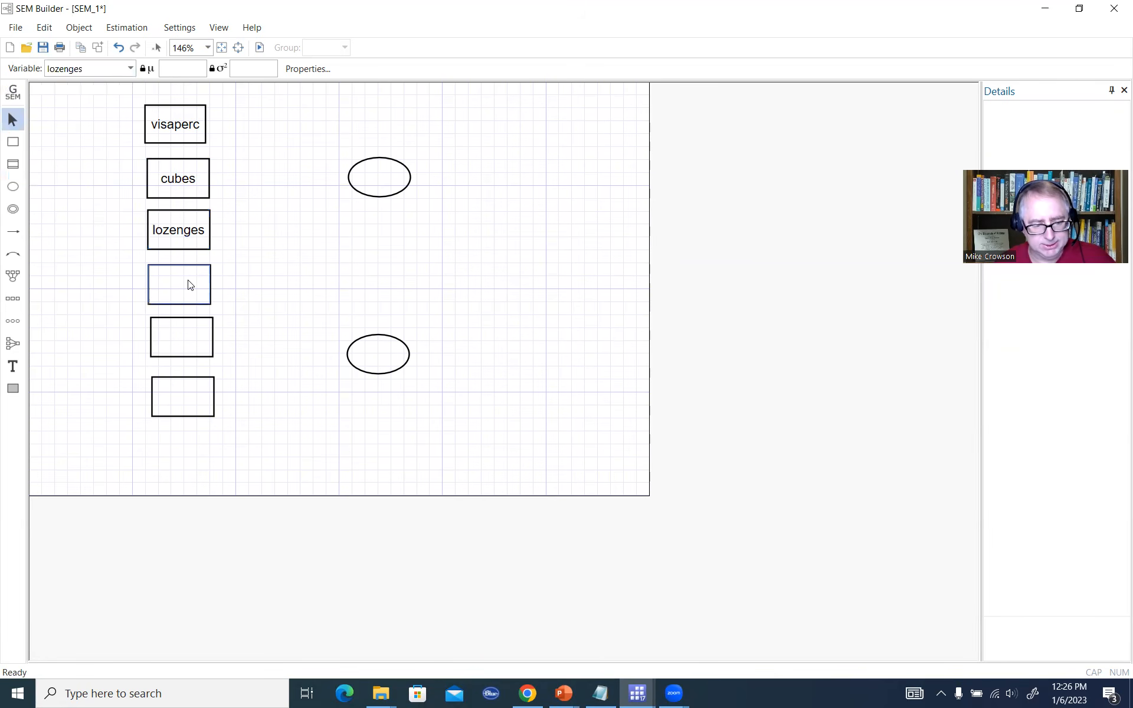
pyautogui.click(130, 68)
pyautogui.click(85, 192)
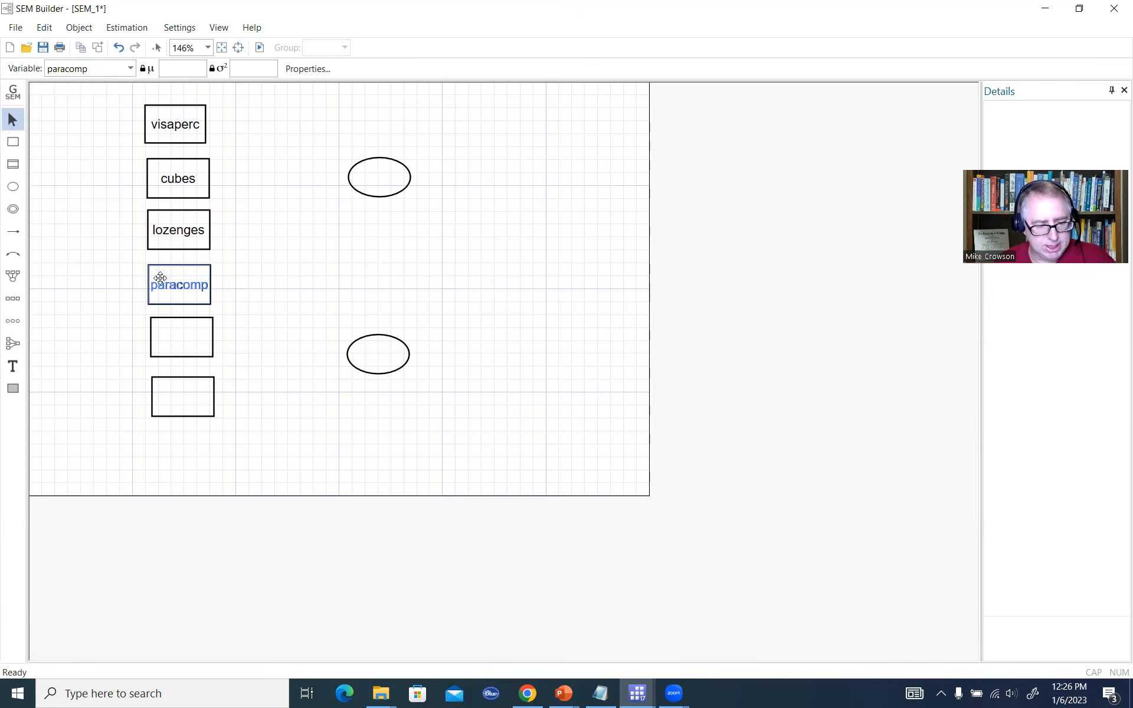
pyautogui.click(189, 334)
pyautogui.click(130, 68)
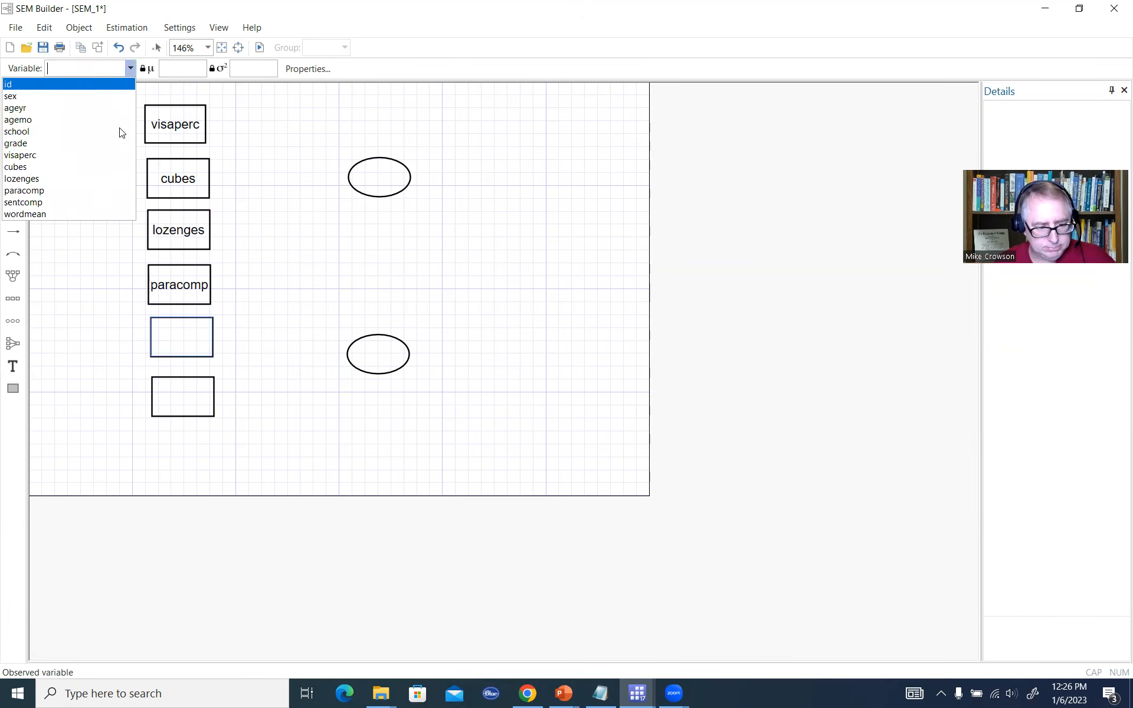
pyautogui.click(97, 202)
pyautogui.click(184, 385)
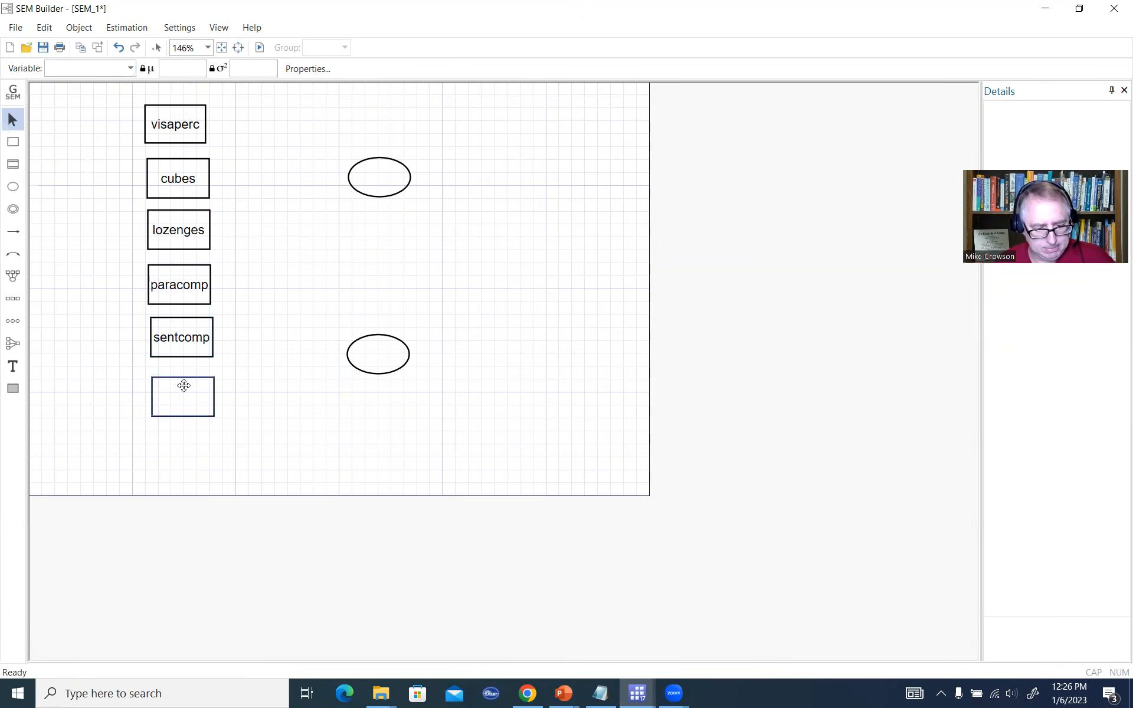
pyautogui.click(130, 69)
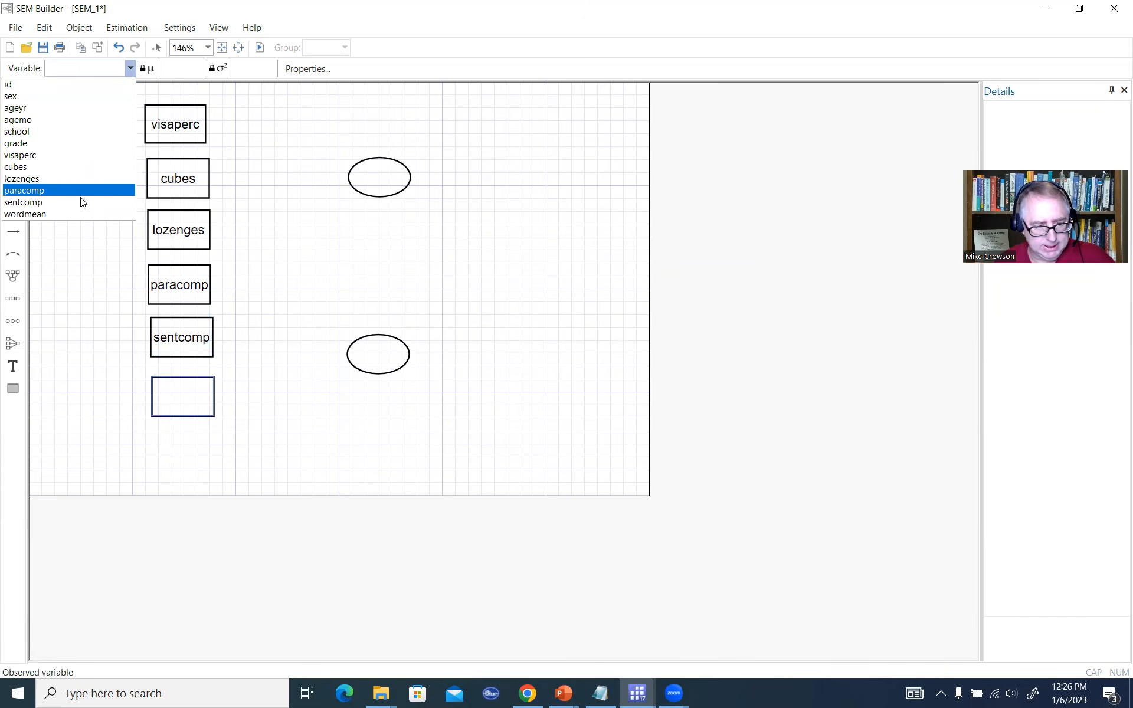
pyautogui.click(76, 213)
pyautogui.click(461, 211)
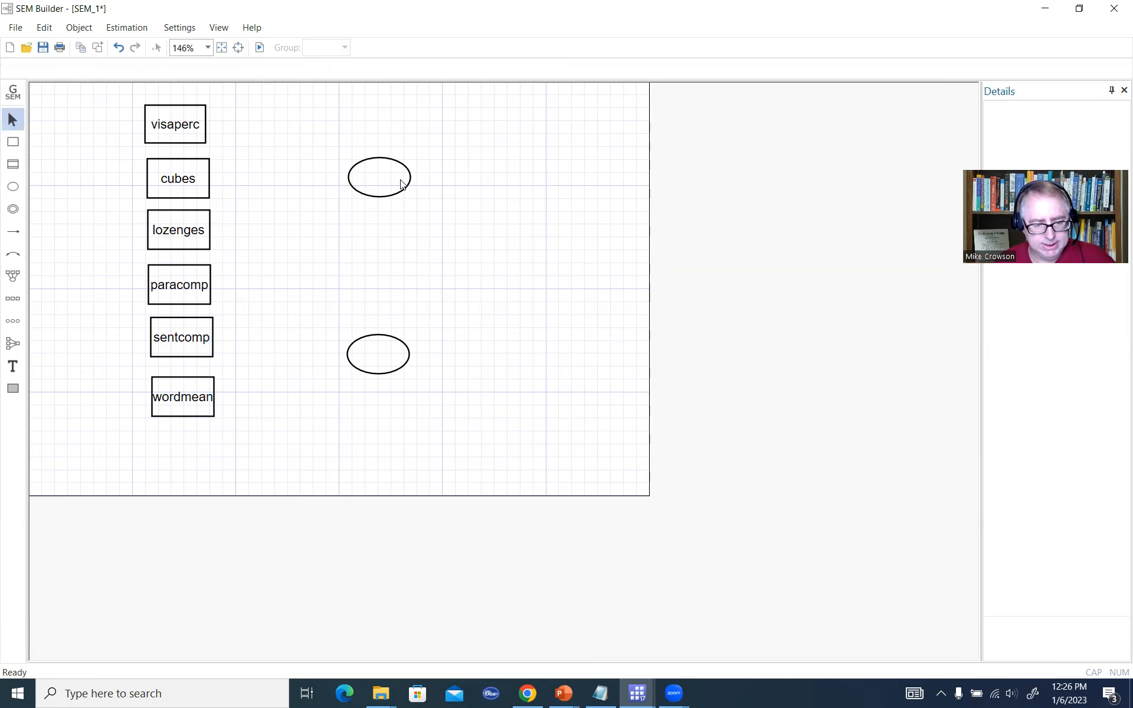
# Name the upper latent-variable oval "spatial"
pyautogui.click(399, 165)
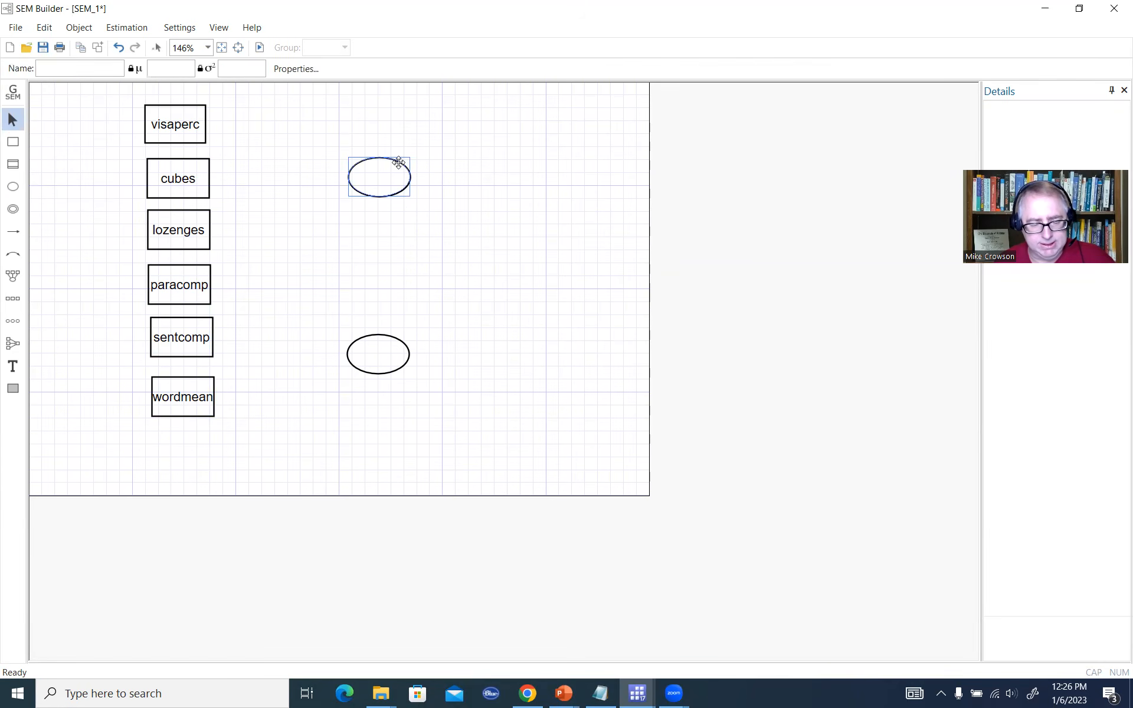
pyautogui.click(111, 69)
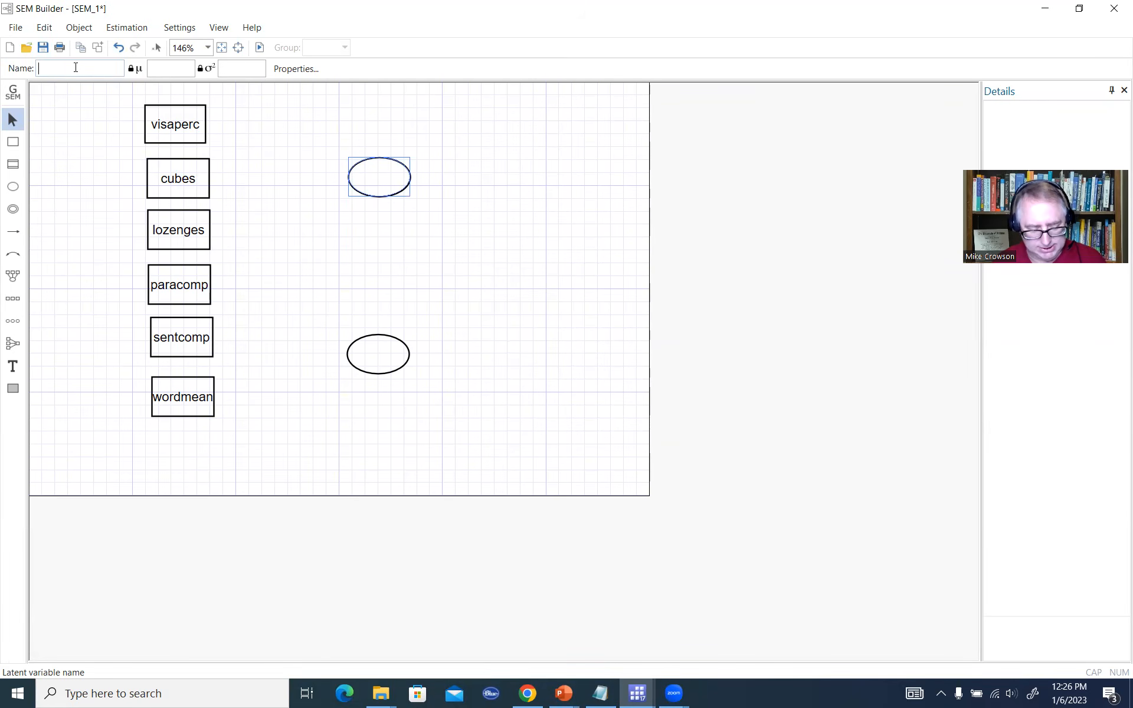
pyautogui.write('spatial')
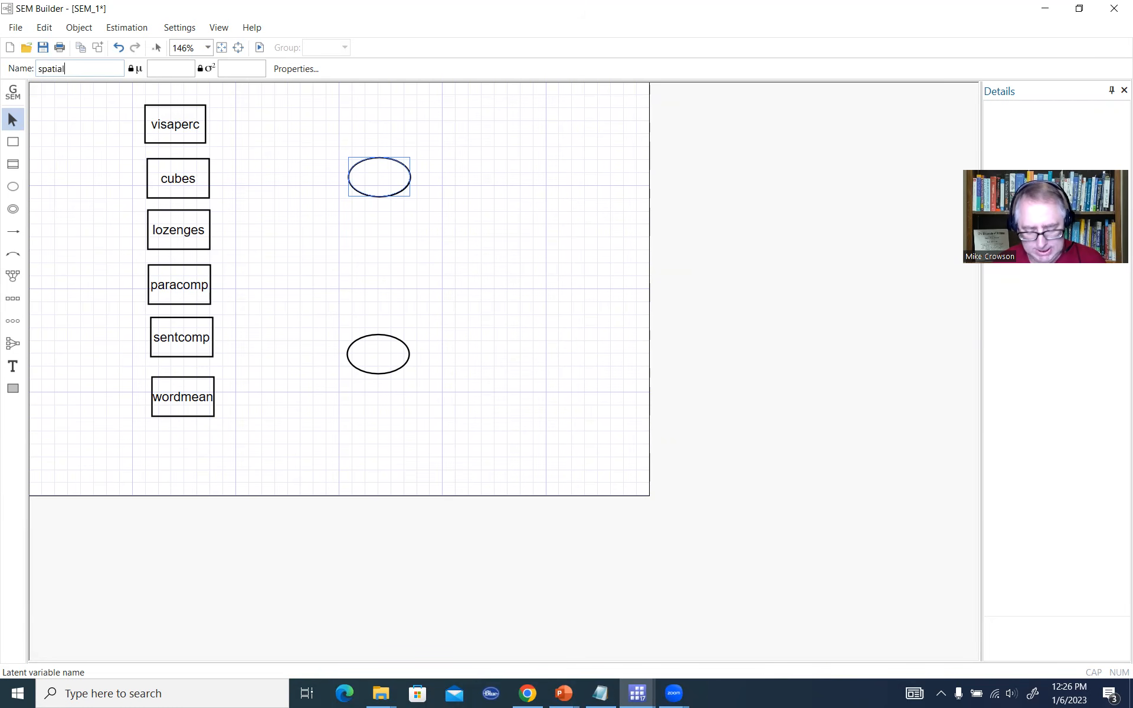
pyautogui.press('Return')
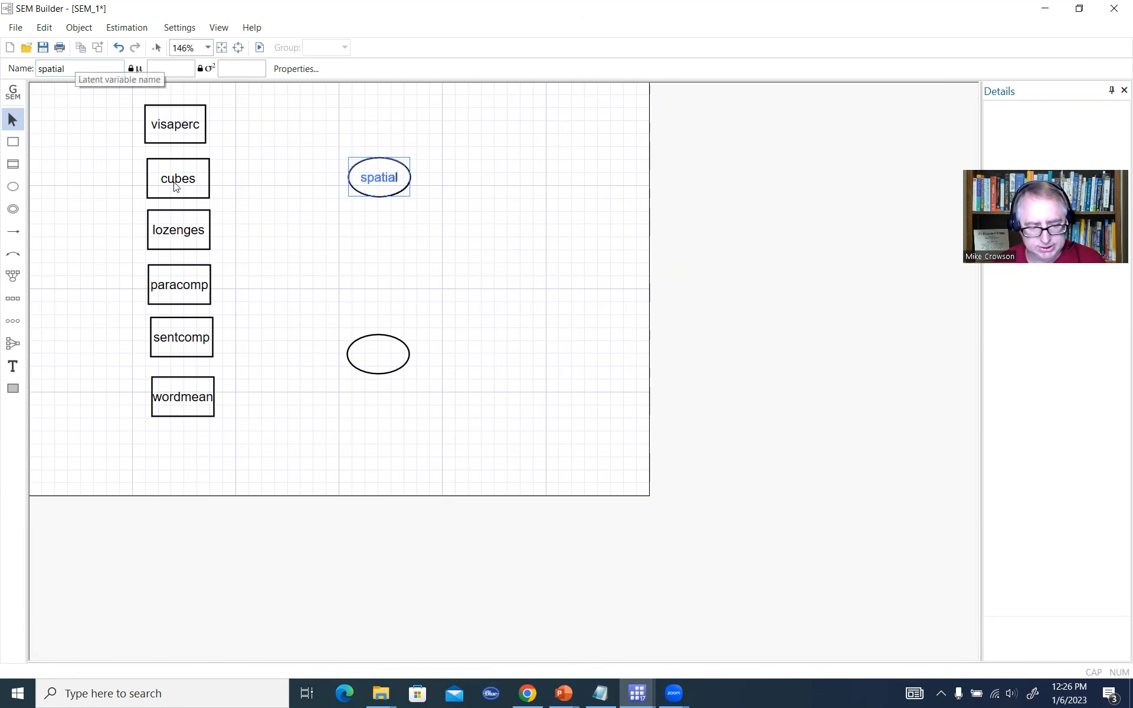
# Name the lower latent-variable oval "verbal"
pyautogui.click(384, 351)
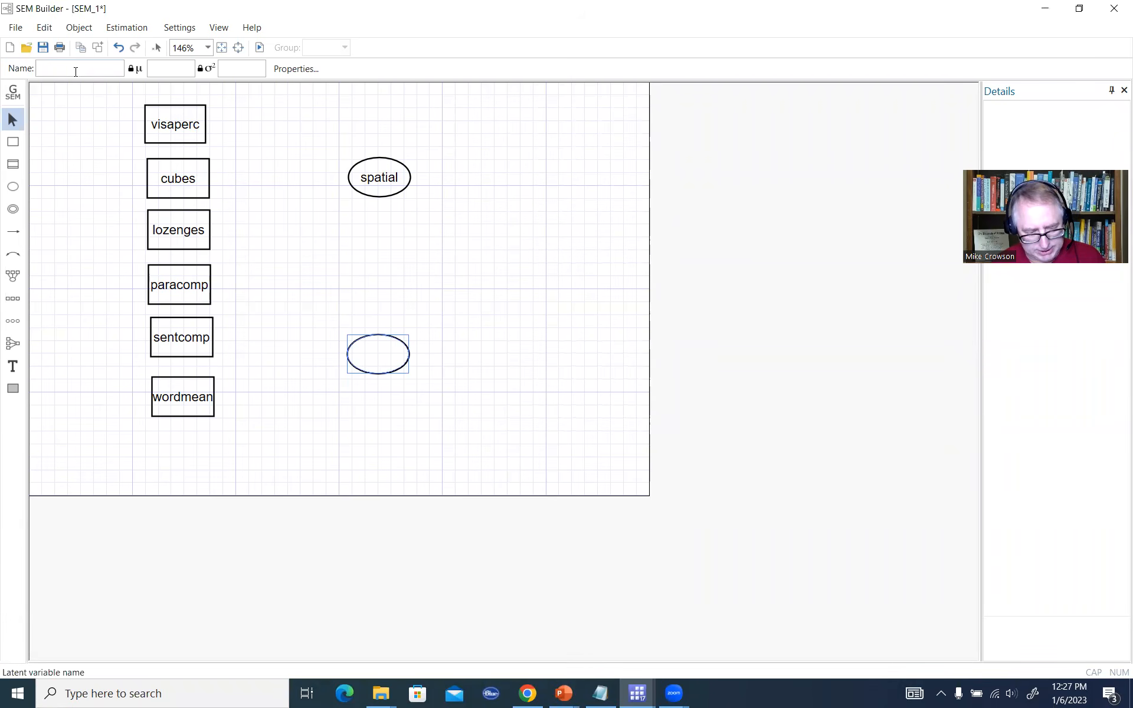
pyautogui.write('verbal')
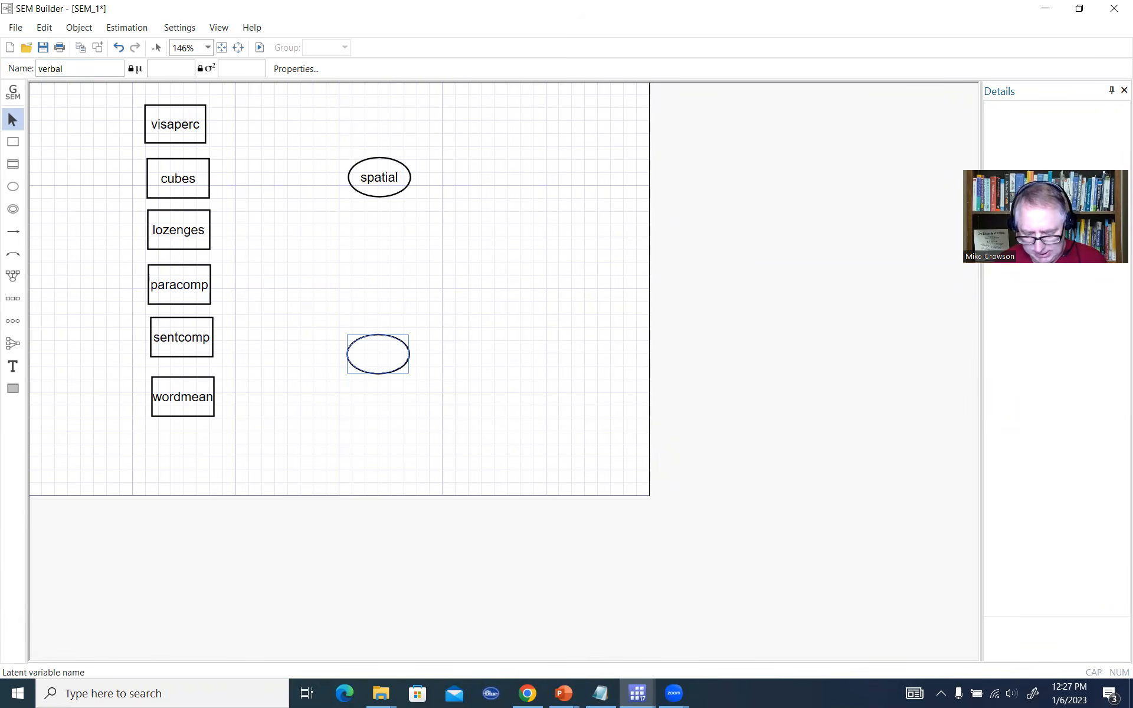
pyautogui.press('Return')
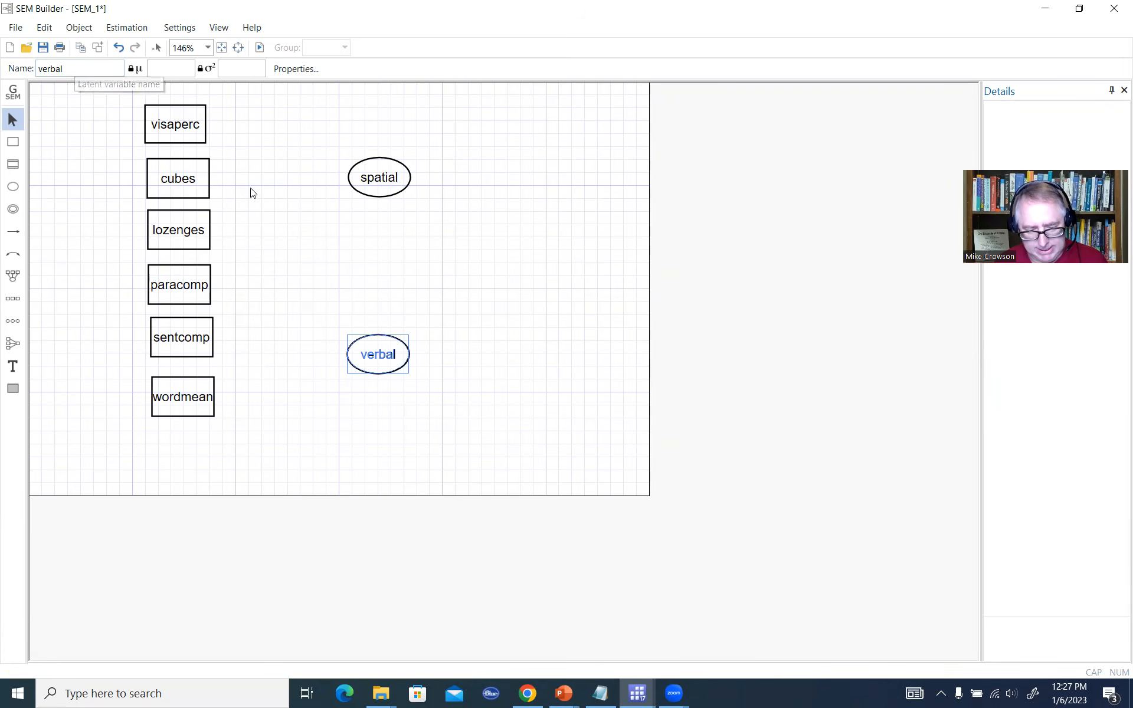
pyautogui.click(548, 322)
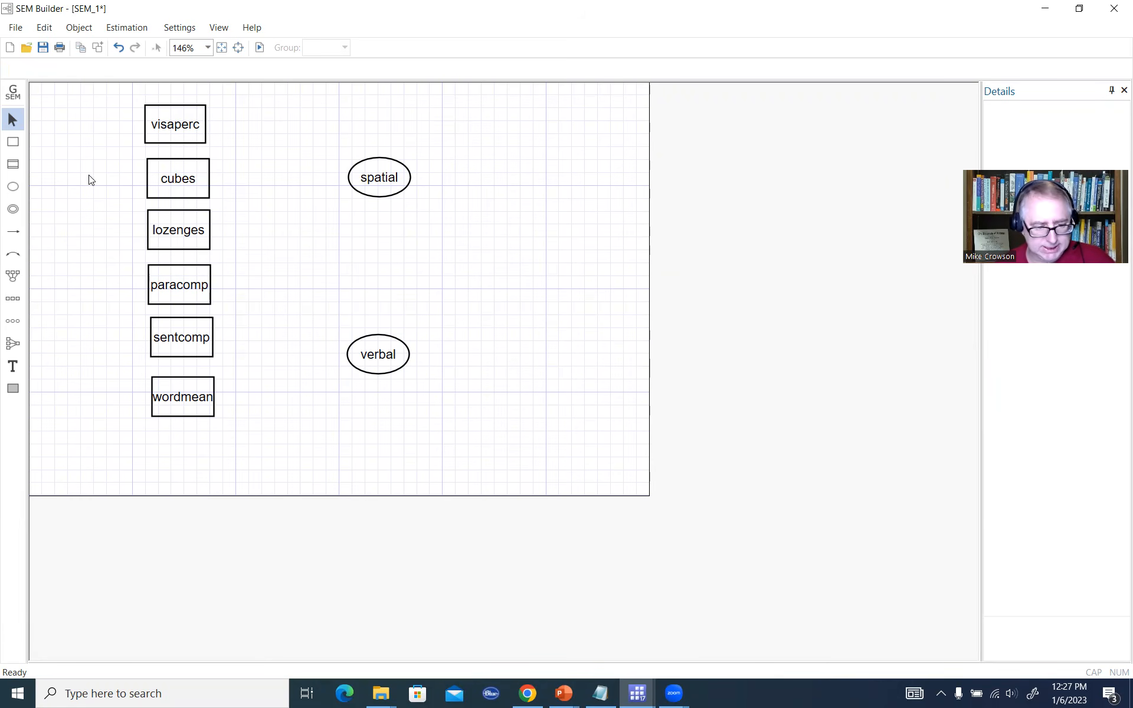
# Add paths from the spatial factor to the observed variables visaperc, cubes and lozenges
pyautogui.click(13, 235)
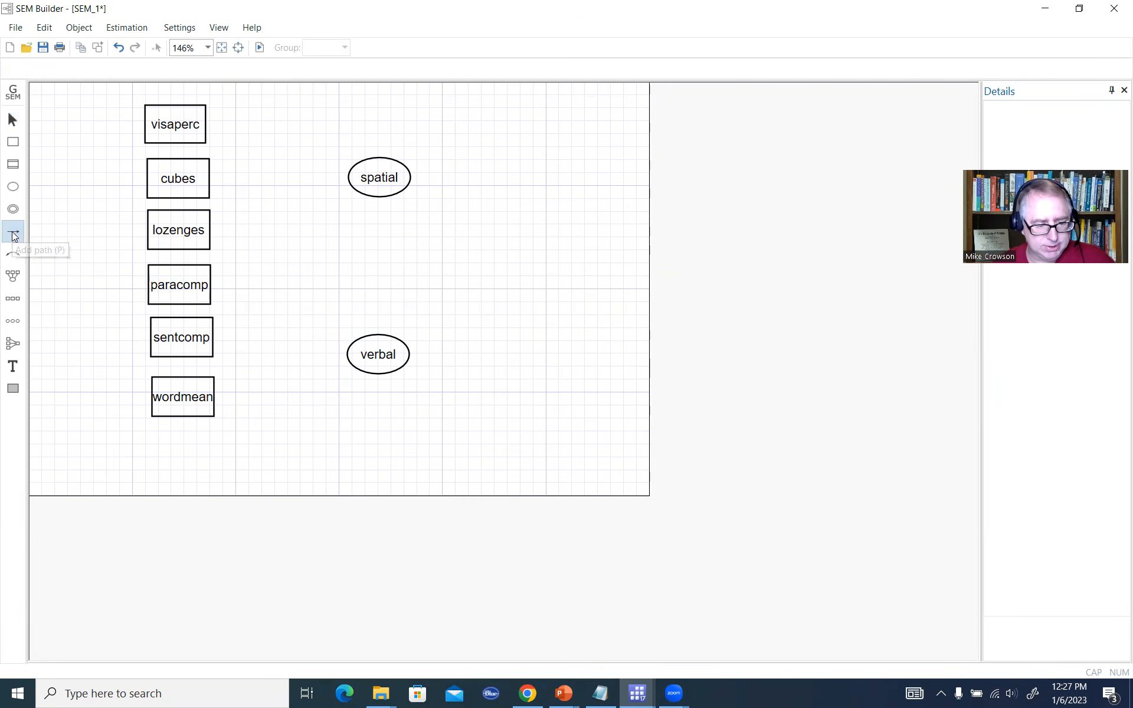
pyautogui.moveTo(349, 177)
pyautogui.mouseDown()
pyautogui.moveTo(220, 140)
pyautogui.moveTo(204, 123)
pyautogui.mouseUp()
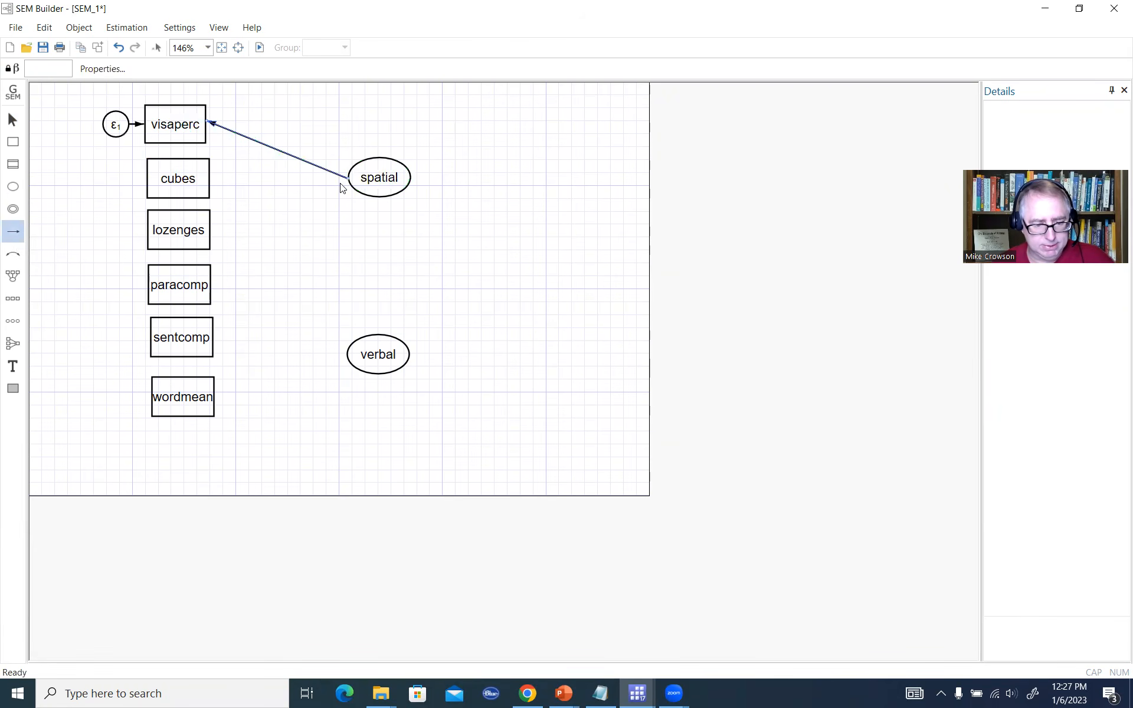
pyautogui.moveTo(349, 178); pyautogui.dragTo(209, 173)
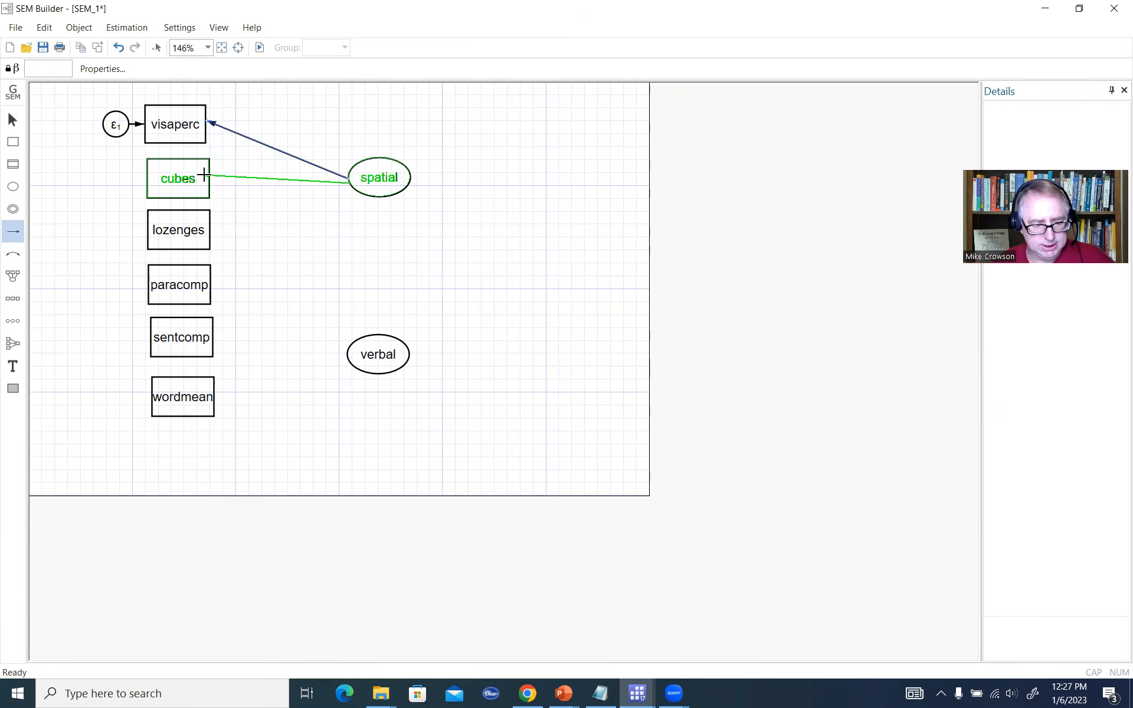
pyautogui.moveTo(352, 184); pyautogui.dragTo(210, 229)
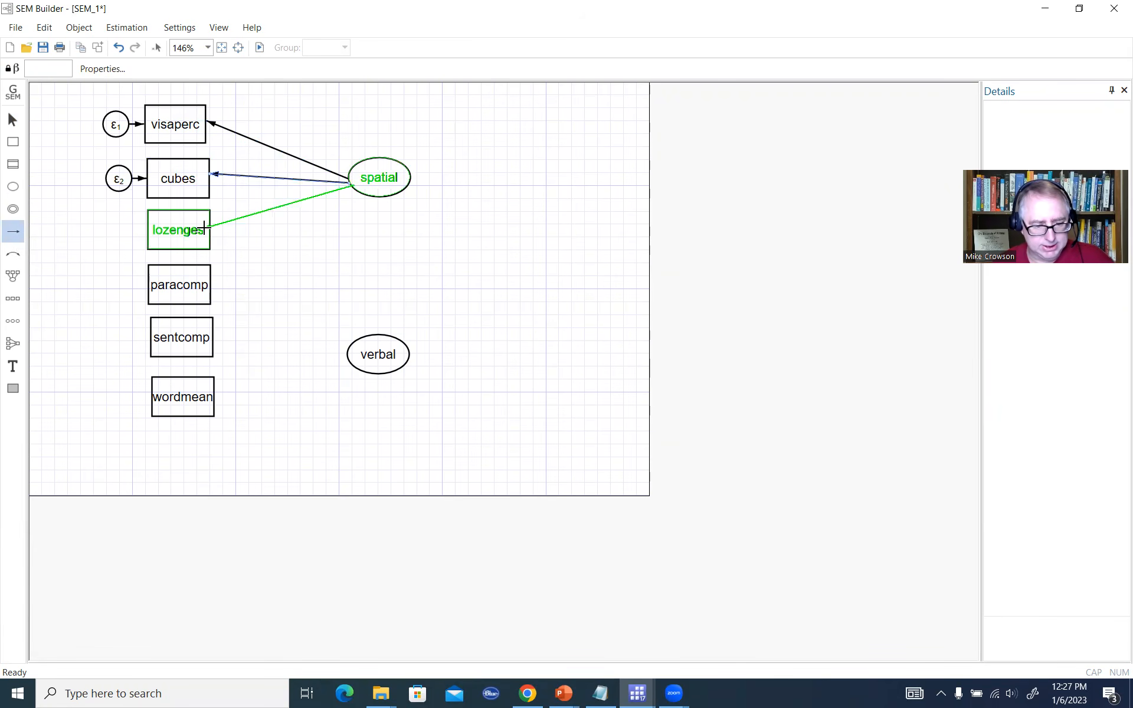
# Add paths from the verbal factor to the observed variables paracomp, sentcomp and wordmean
pyautogui.moveTo(348, 353)
pyautogui.mouseDown()
pyautogui.moveTo(197, 329)
pyautogui.moveTo(210, 280)
pyautogui.mouseUp()
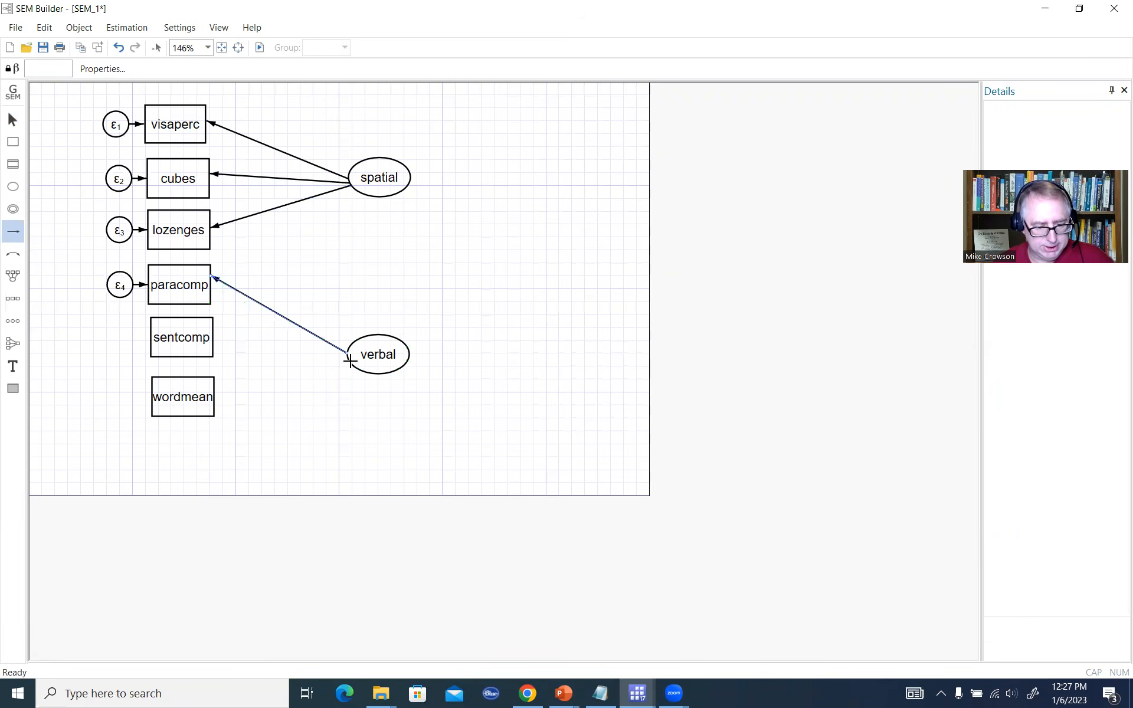
pyautogui.moveTo(347, 355); pyautogui.dragTo(206, 335)
pyautogui.moveTo(345, 359); pyautogui.dragTo(204, 398)
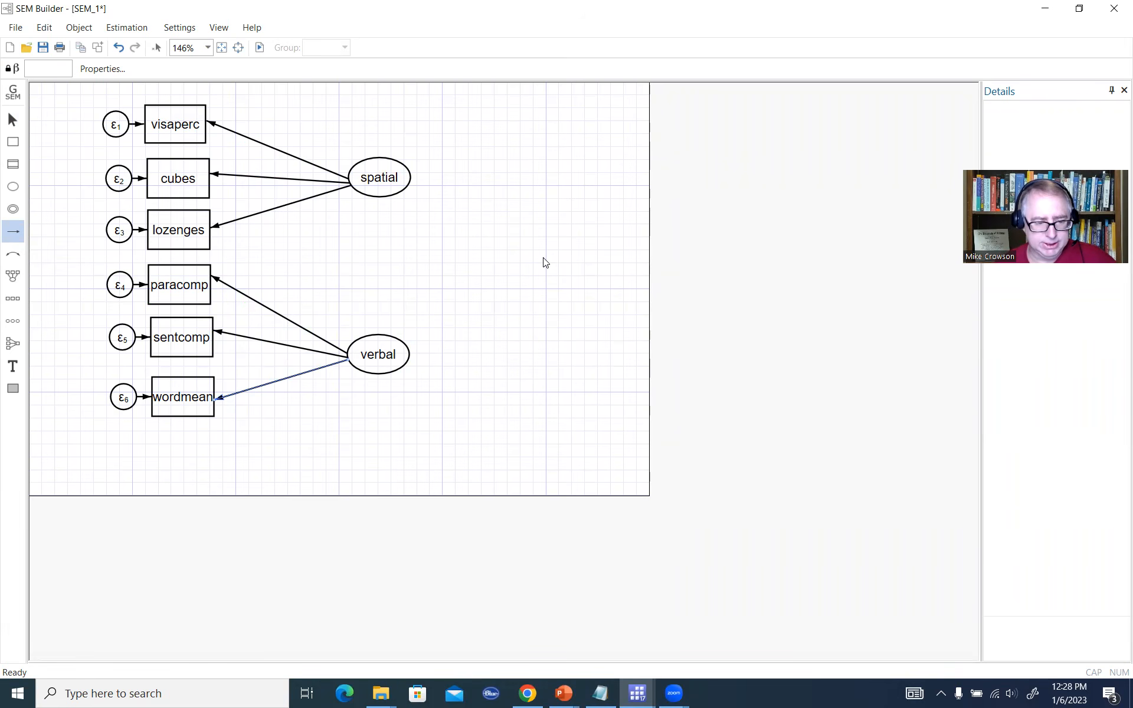
# Add a curved covariance between the spatial and verbal factors, along their outer sides away from the observed variables
pyautogui.click(13, 258)
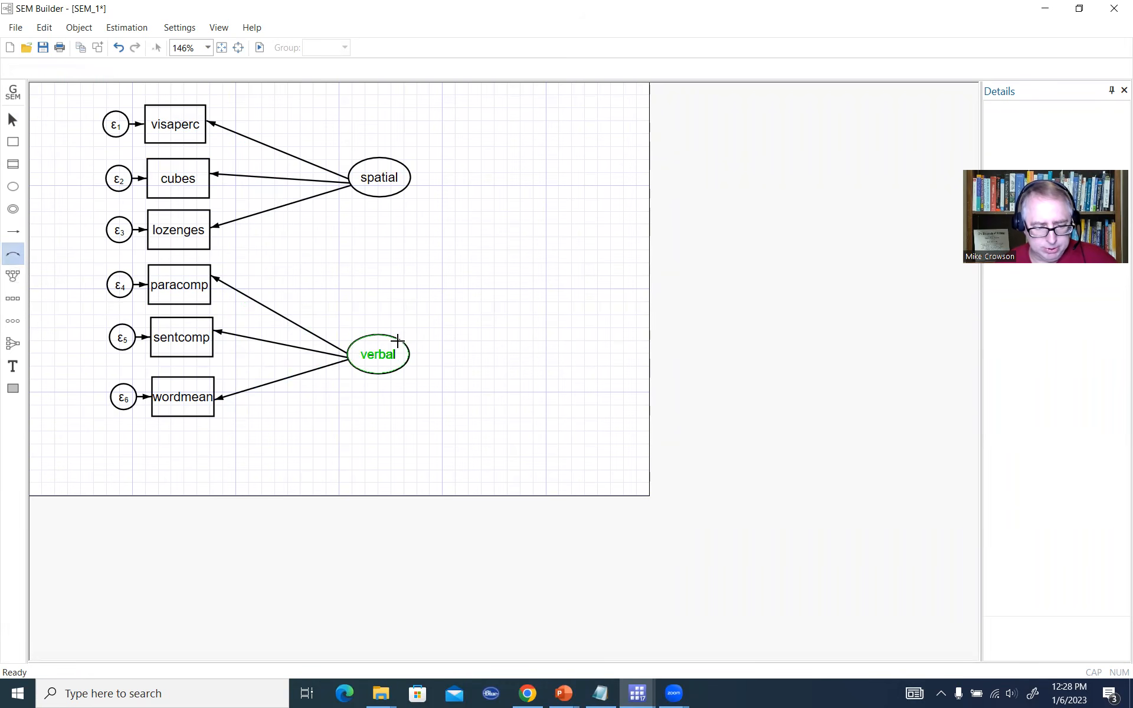
pyautogui.moveTo(397, 177); pyautogui.dragTo(401, 341)
pyautogui.click(12, 120)
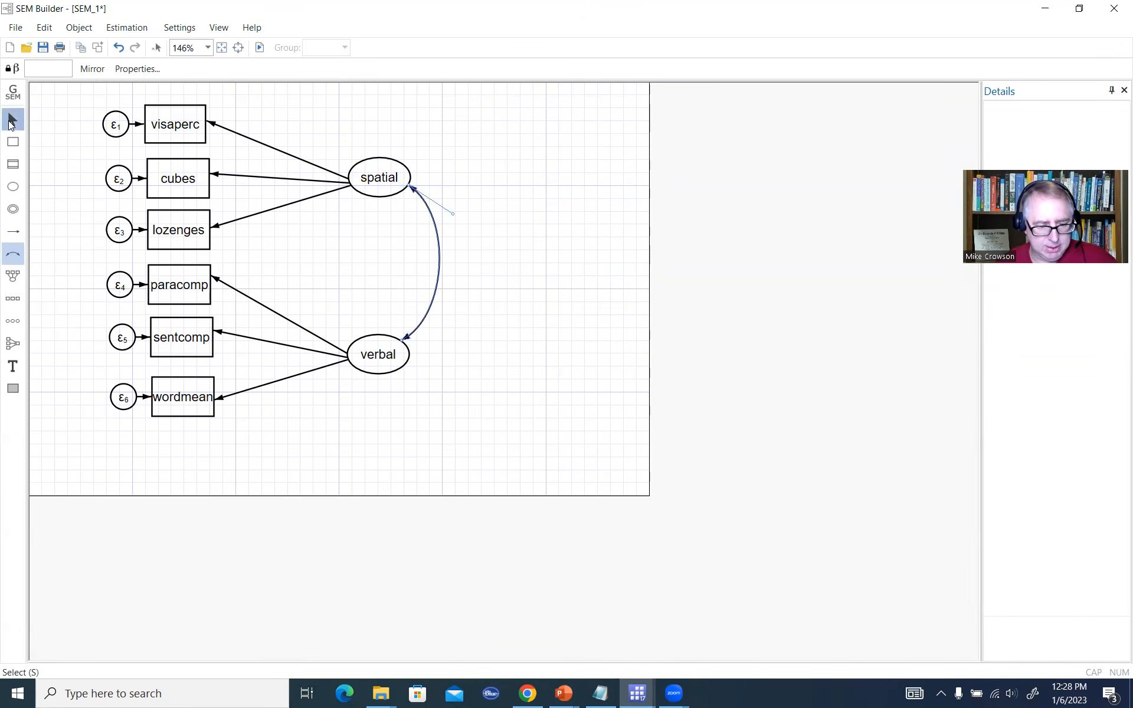
pyautogui.click(526, 207)
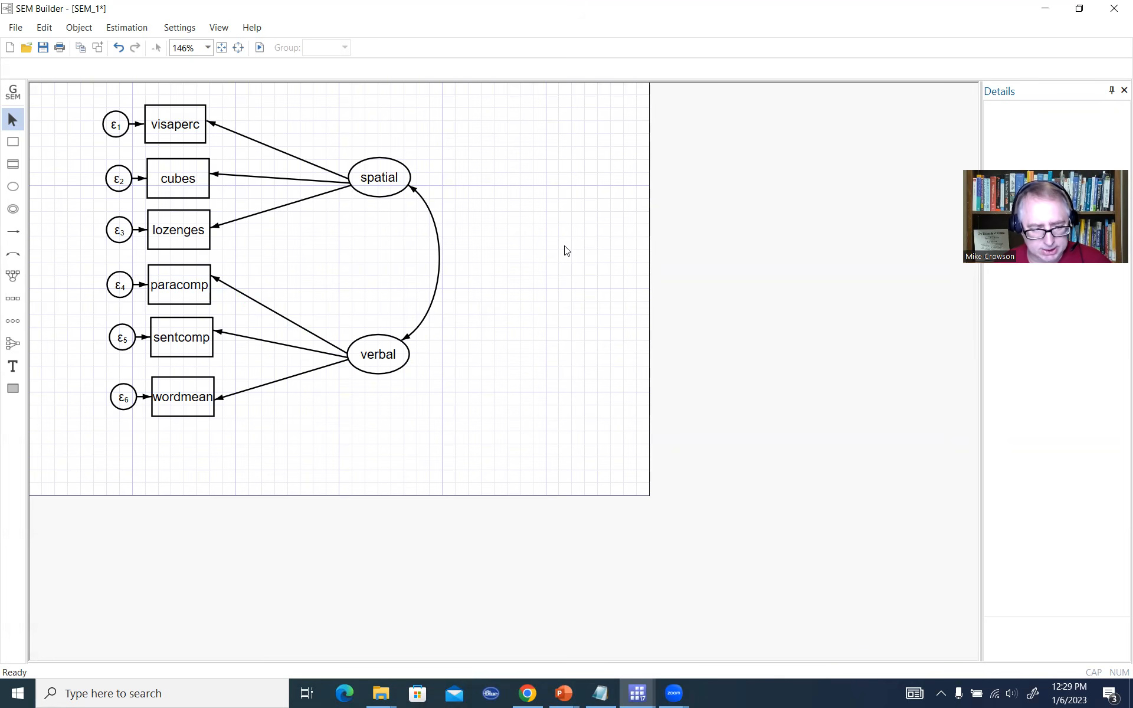
# Estimate the model with the Maximum likelihood method
pyautogui.click(121, 28)
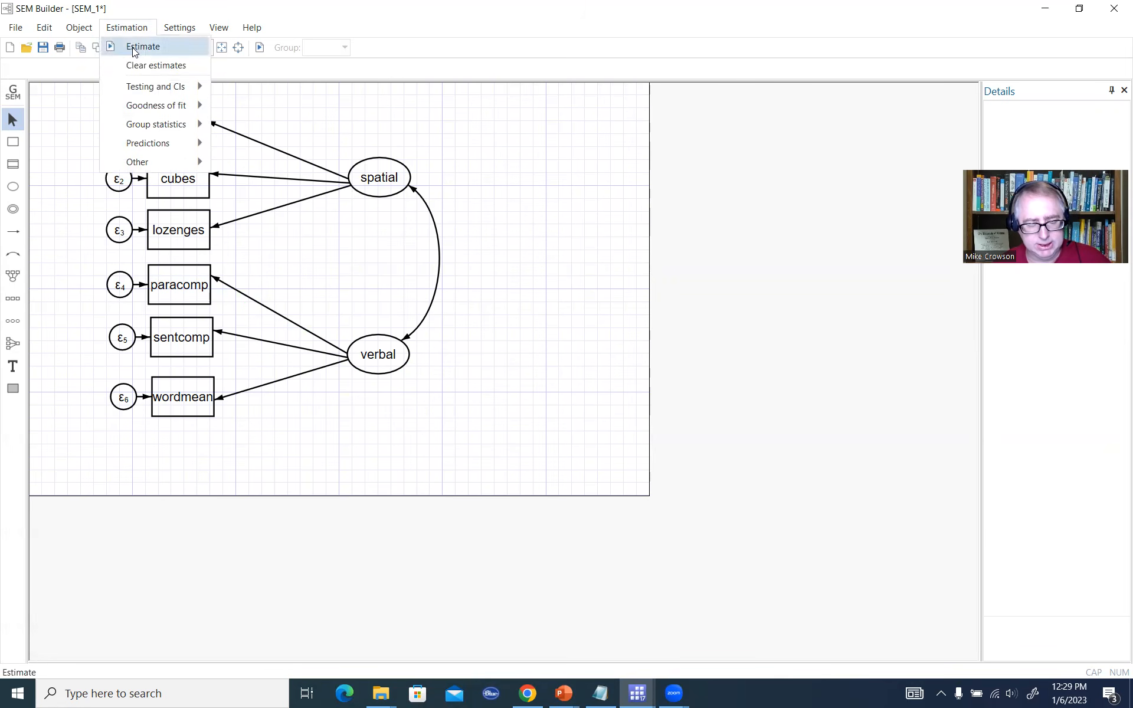
pyautogui.click(133, 46)
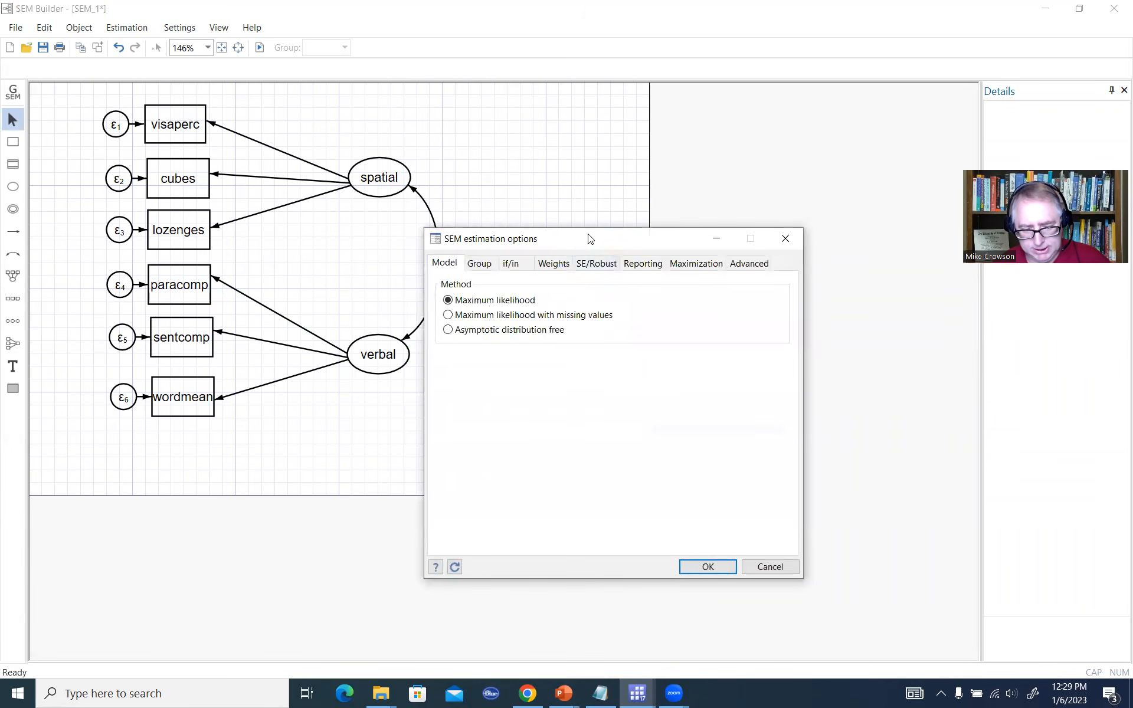
pyautogui.moveTo(592, 238); pyautogui.dragTo(676, 131)
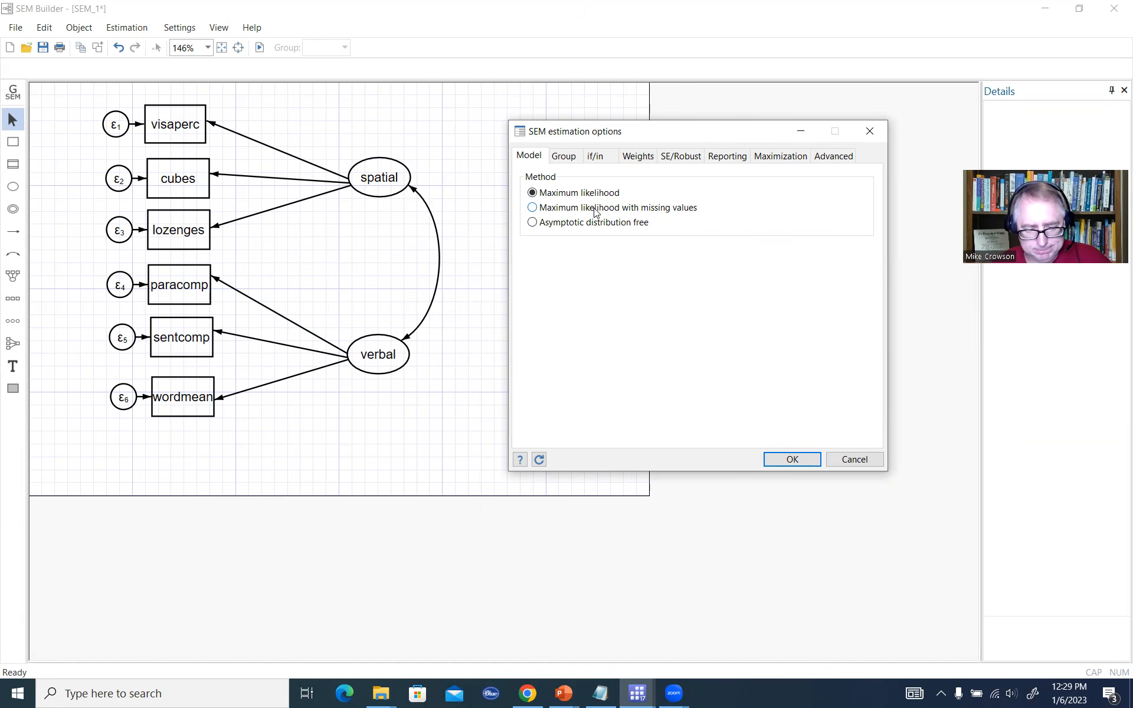
pyautogui.click(800, 460)
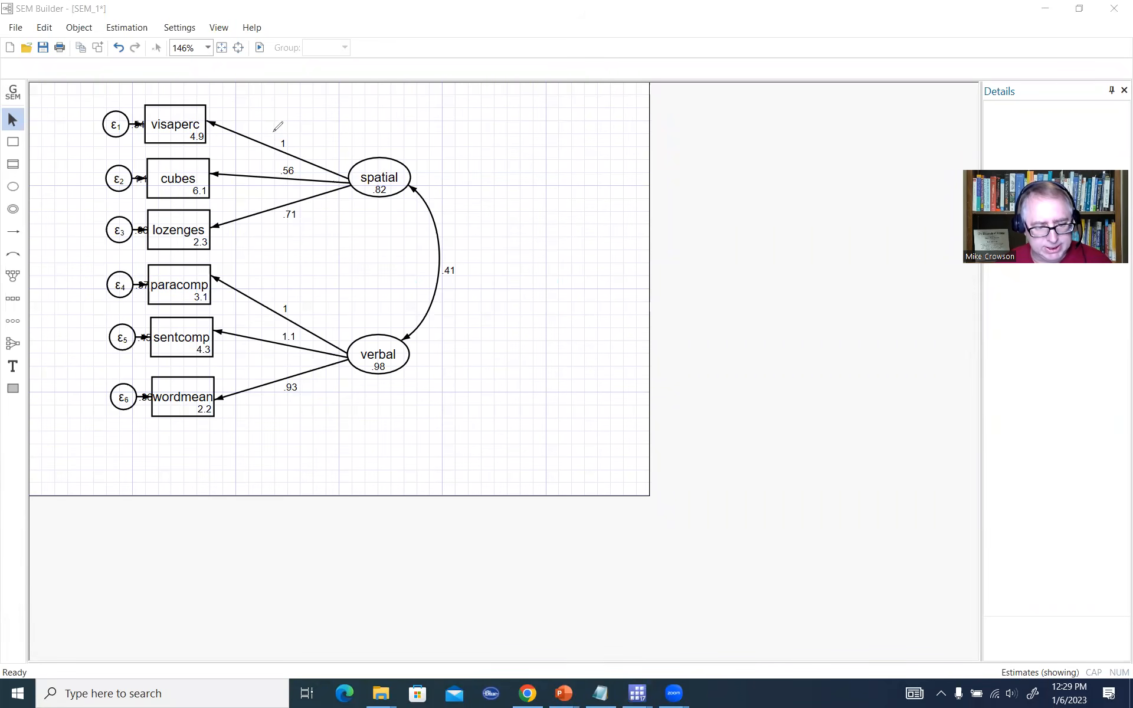
# Examine the estimated factor loadings and the spatial–verbal covariance on the path diagram
pyautogui.moveTo(273, 138)
pyautogui.mouseDown()
pyautogui.moveTo(286, 127)
pyautogui.moveTo(266, 153)
pyautogui.moveTo(277, 127)
pyautogui.mouseUp()
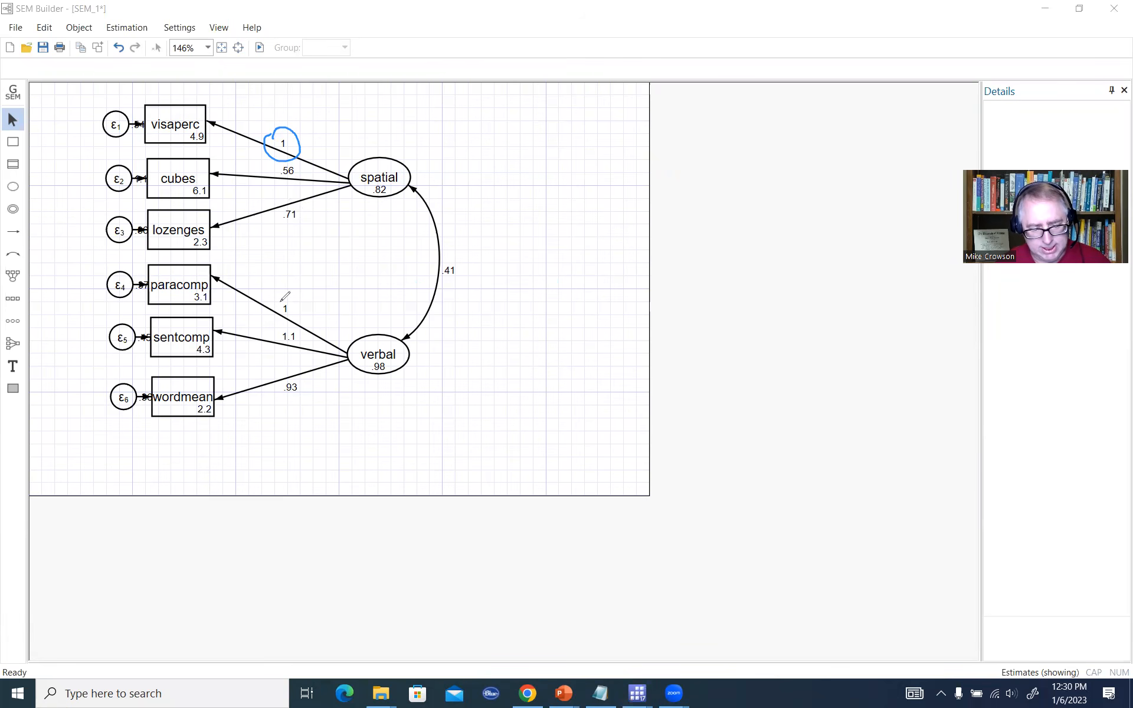
pyautogui.moveTo(282, 299); pyautogui.dragTo(287, 294)
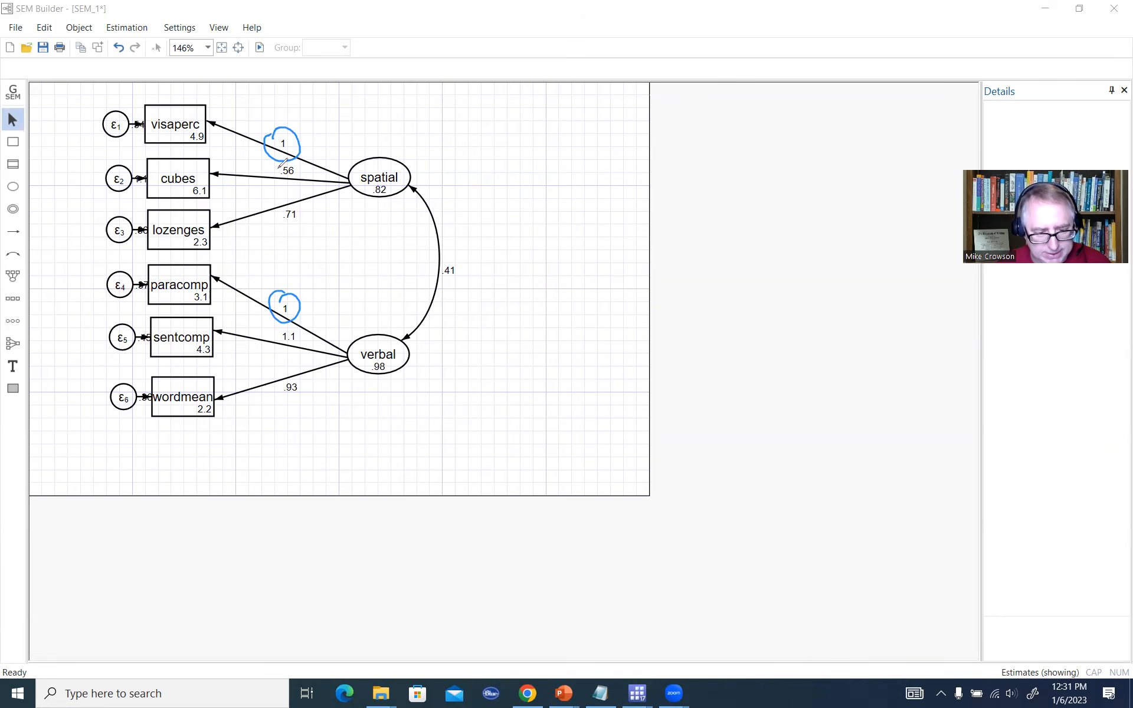
pyautogui.moveTo(279, 166)
pyautogui.mouseDown()
pyautogui.moveTo(287, 160)
pyautogui.moveTo(280, 200)
pyautogui.mouseUp()
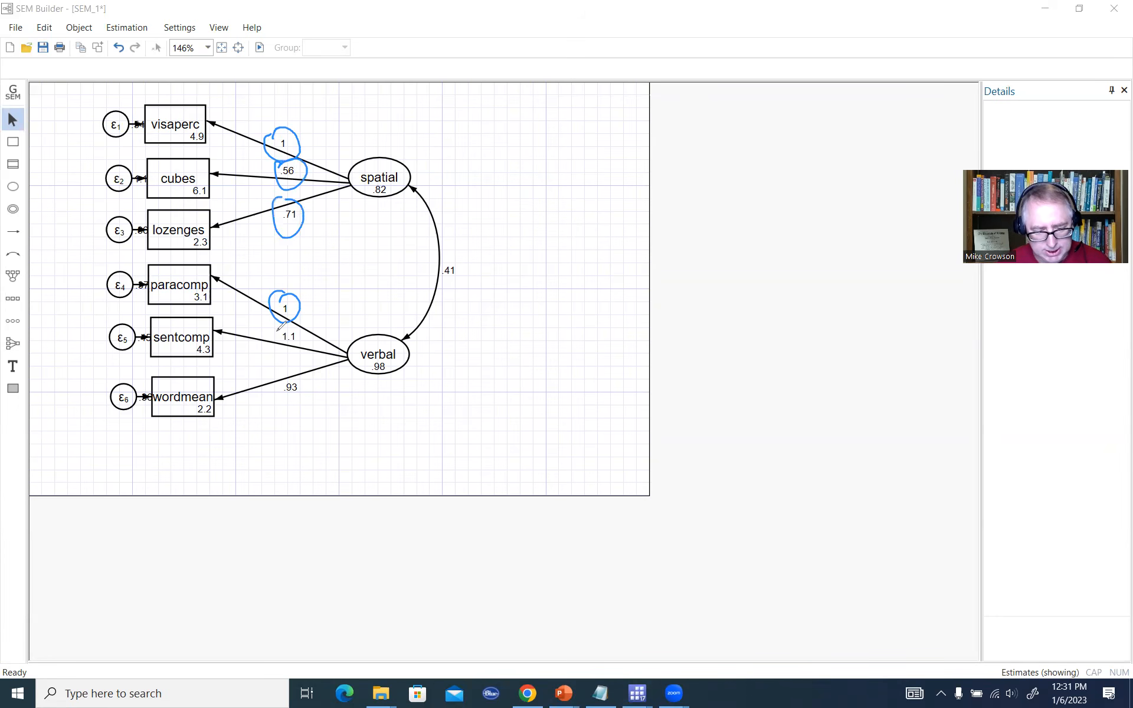
pyautogui.moveTo(278, 329); pyautogui.dragTo(294, 365)
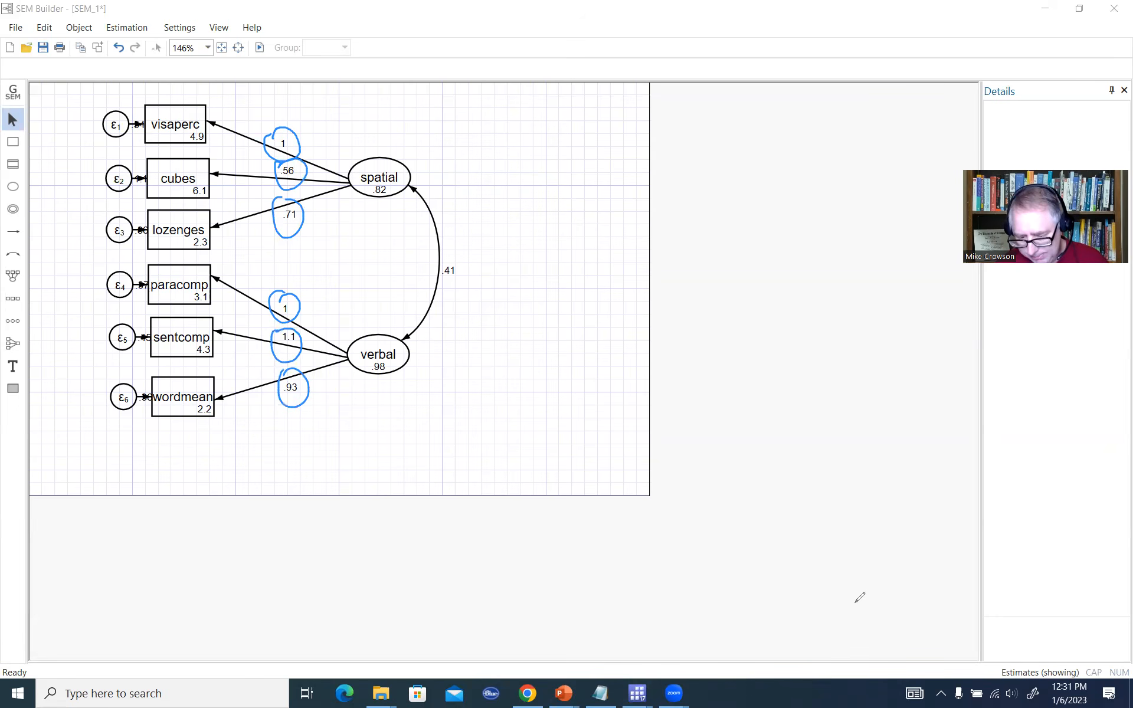
pyautogui.click(1088, 455)
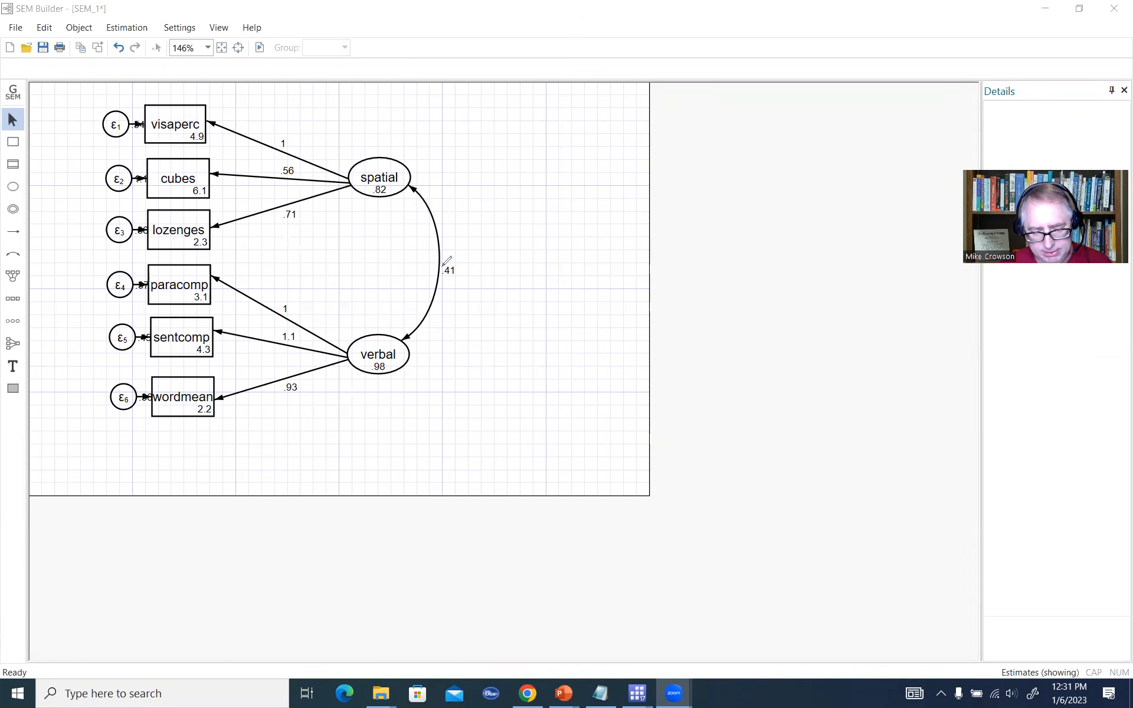
pyautogui.moveTo(442, 259); pyautogui.dragTo(451, 257)
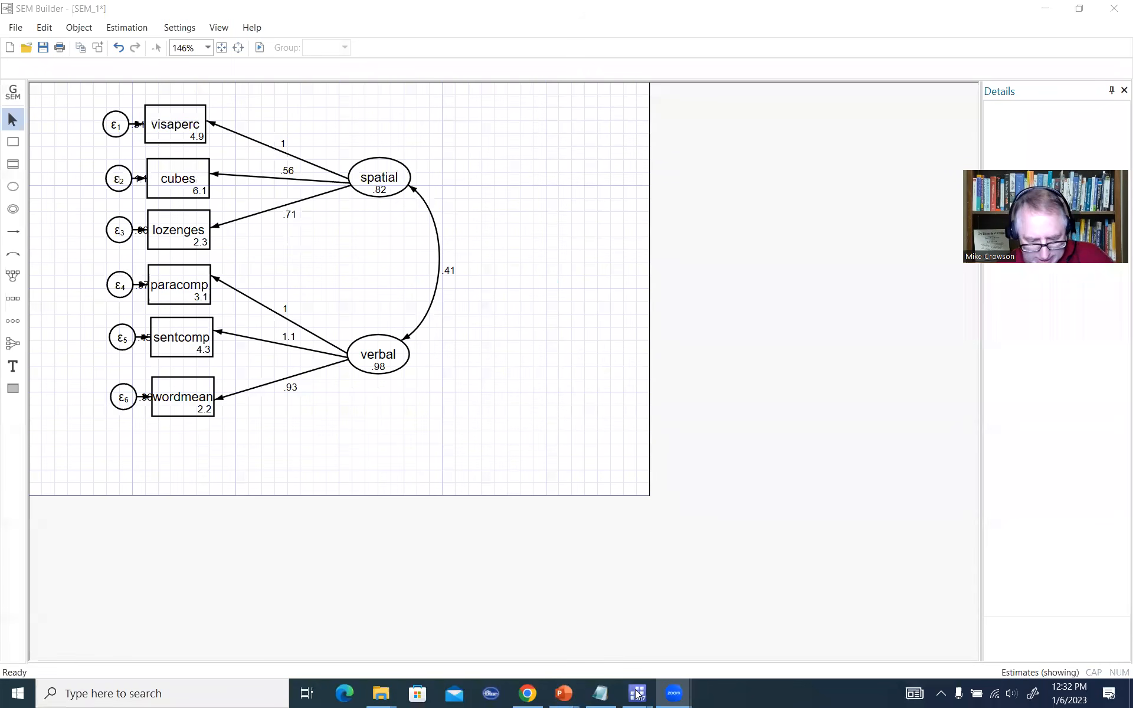
# Switch to the main Stata window and examine the sem command issued for the model in the results
pyautogui.moveTo(638, 694)
pyautogui.click(592, 626)
pyautogui.scroll(2, 747, 376)
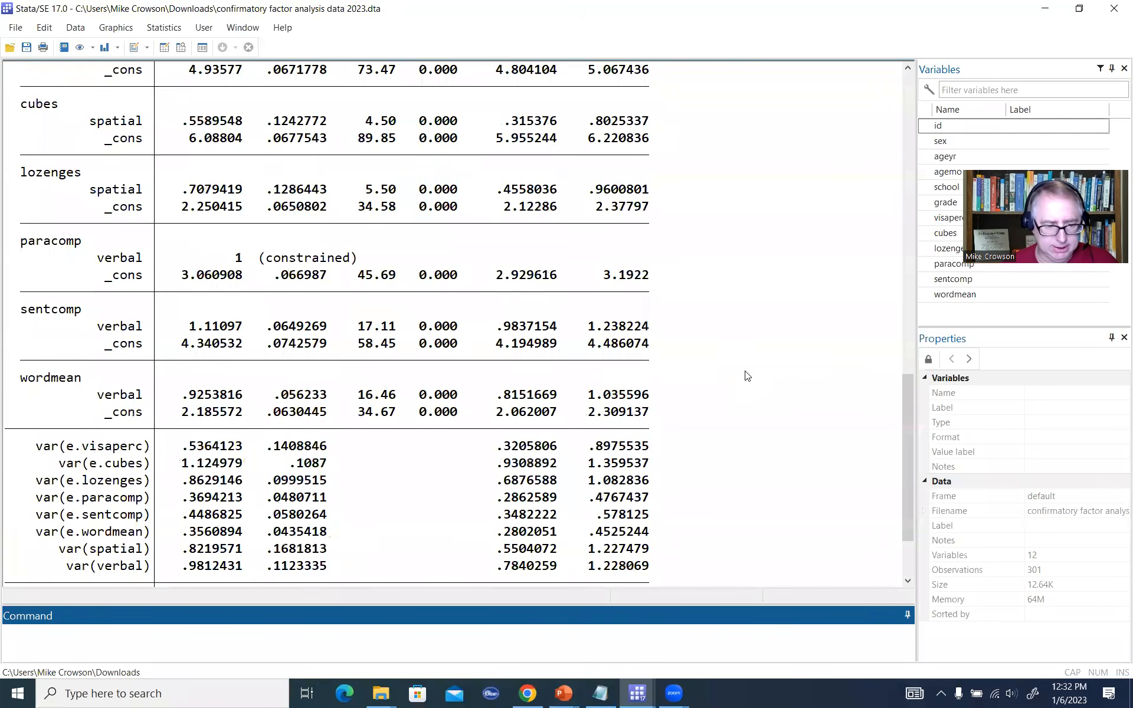
pyautogui.scroll(13, 748, 376)
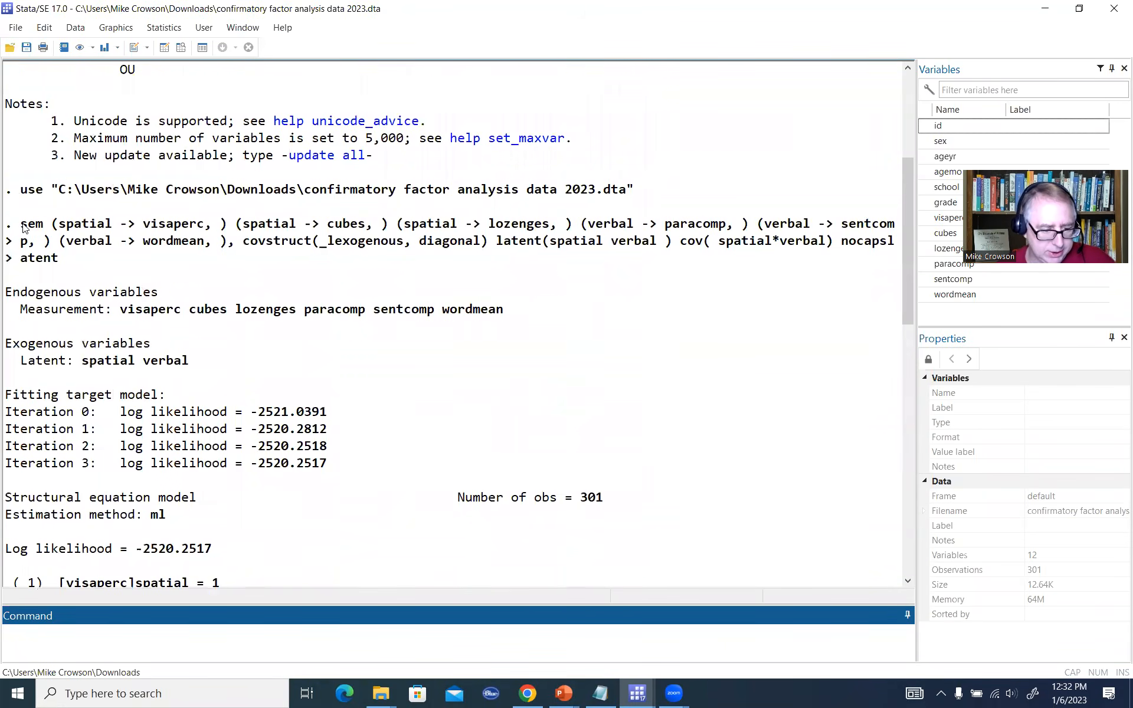
pyautogui.moveTo(22, 228); pyautogui.dragTo(65, 259)
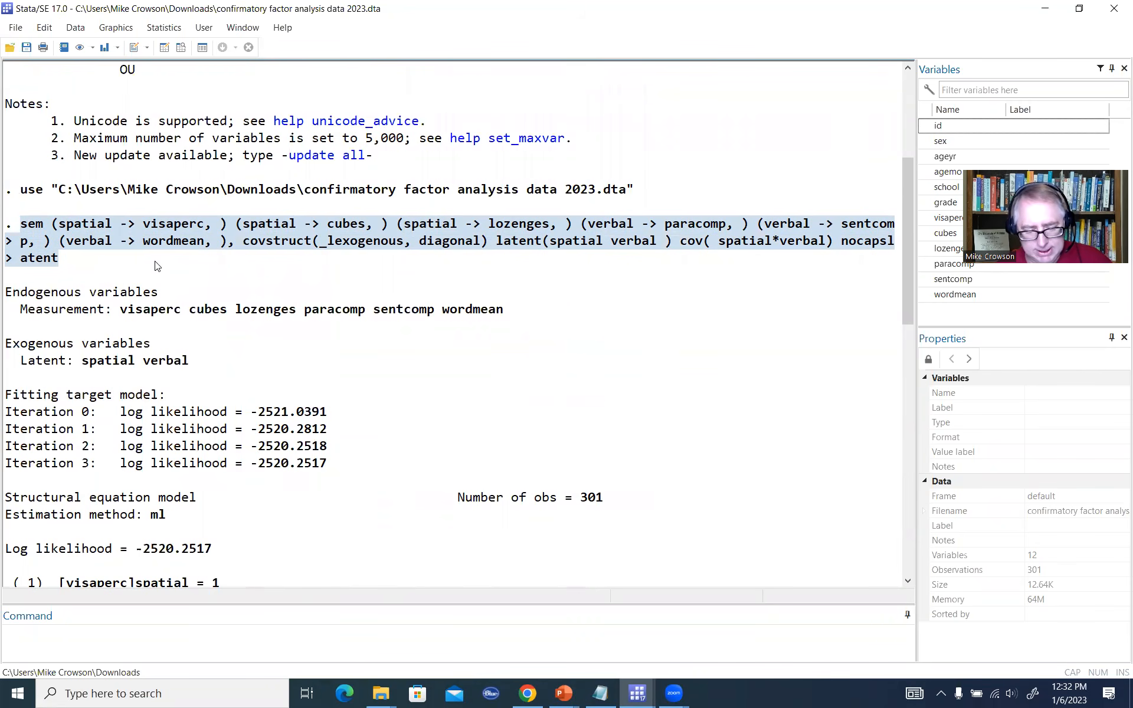
# Examine the constrained reference loadings in the coefficient table: visaperc on spatial and paracomp on verbal
pyautogui.scroll(-7, 156, 266)
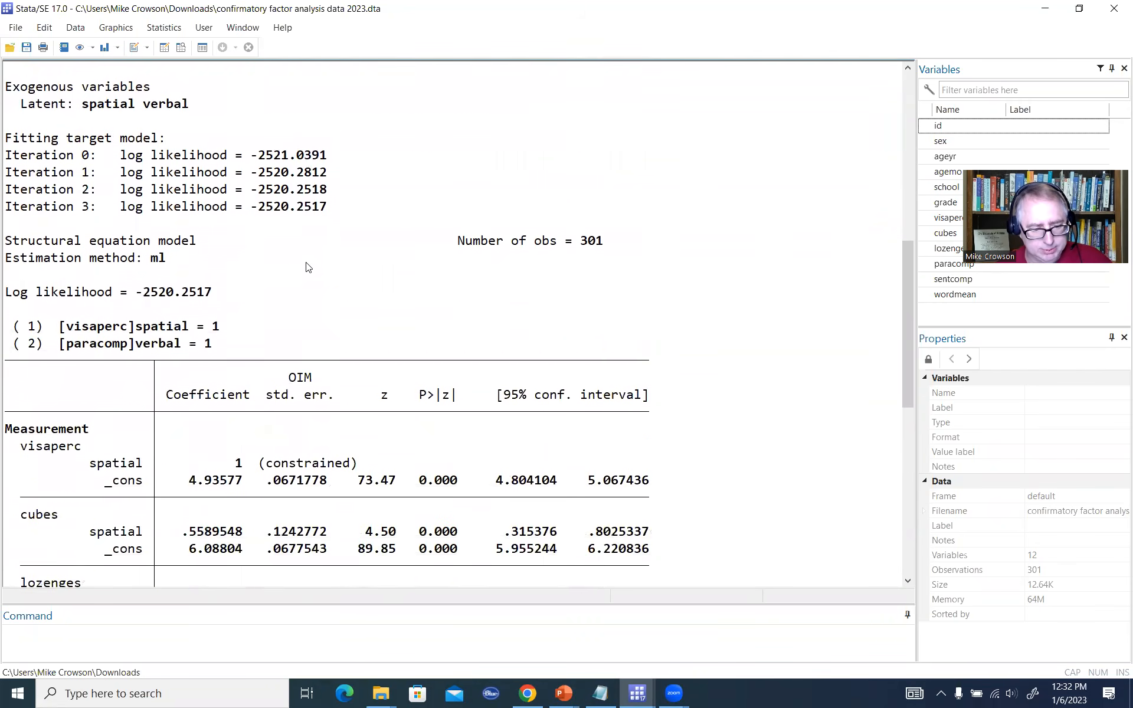
pyautogui.scroll(-2, 307, 267)
pyautogui.scroll(-1, 307, 267)
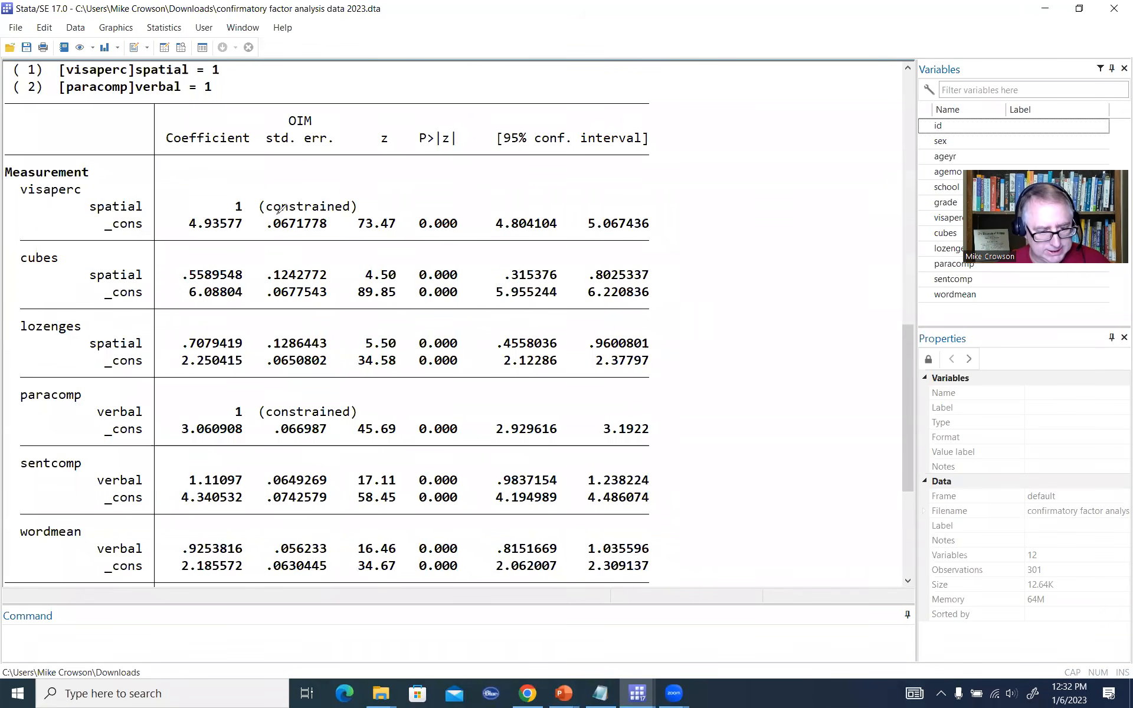
pyautogui.moveTo(248, 125); pyautogui.dragTo(267, 109)
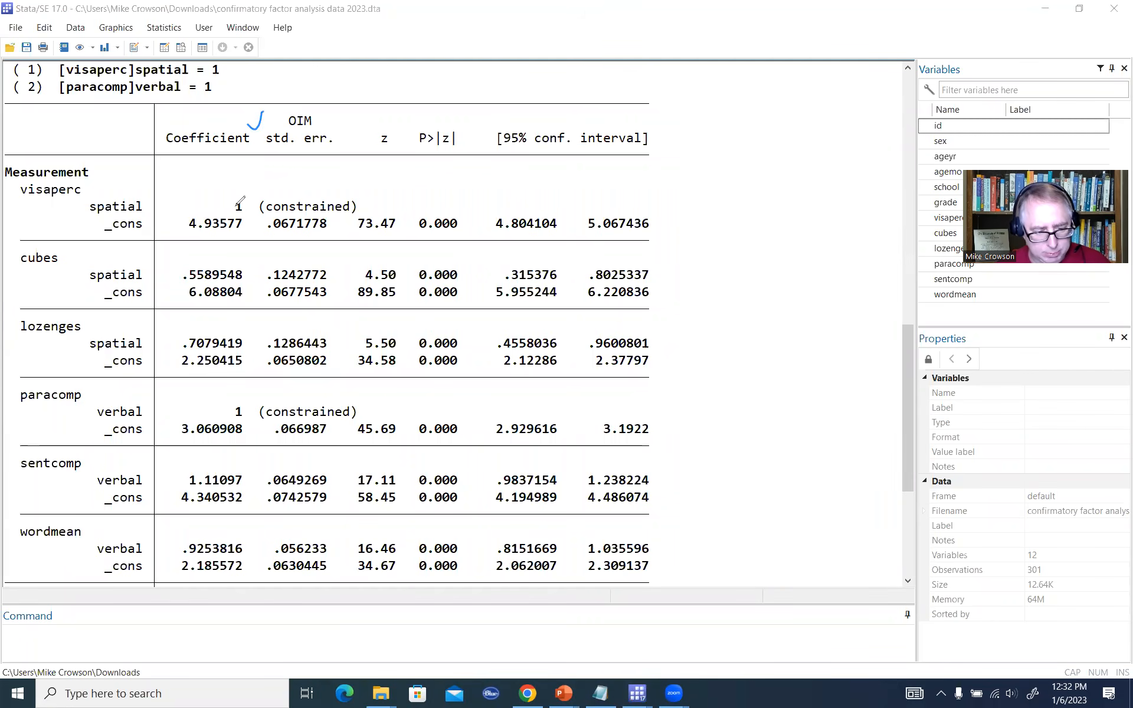
pyautogui.moveTo(238, 195)
pyautogui.mouseDown()
pyautogui.moveTo(247, 202)
pyautogui.moveTo(234, 196)
pyautogui.mouseUp()
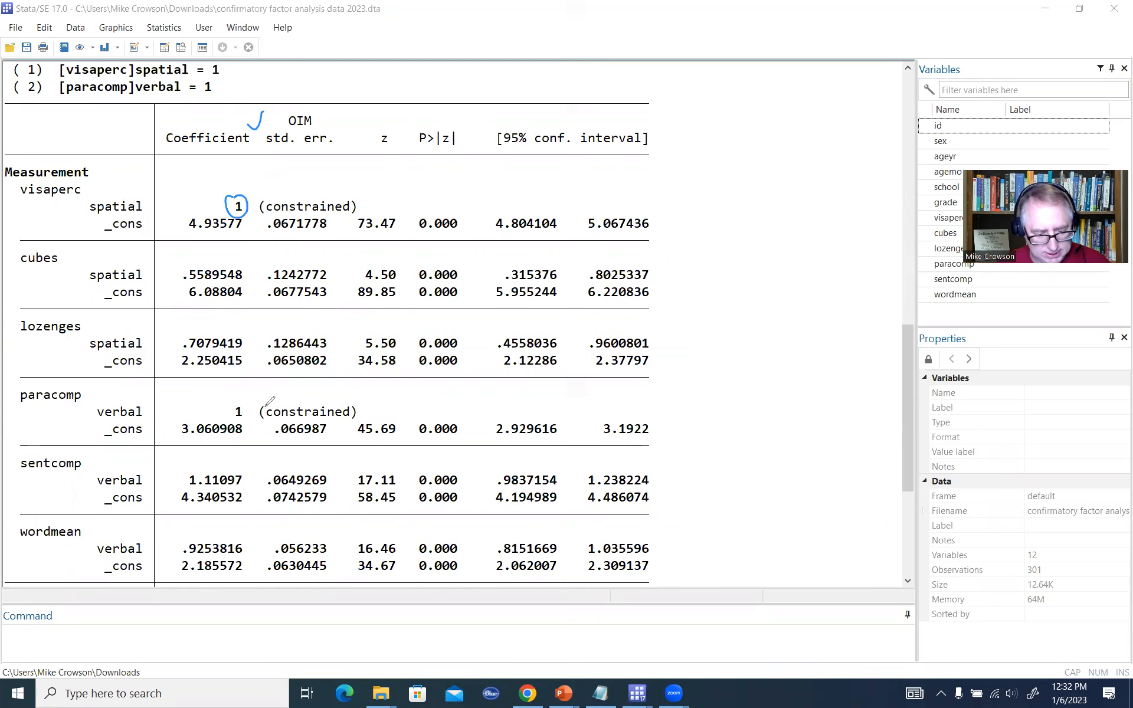
pyautogui.moveTo(233, 399)
pyautogui.mouseDown()
pyautogui.moveTo(232, 427)
pyautogui.moveTo(227, 401)
pyautogui.mouseUp()
pyautogui.moveTo(114, 421); pyautogui.dragTo(140, 420)
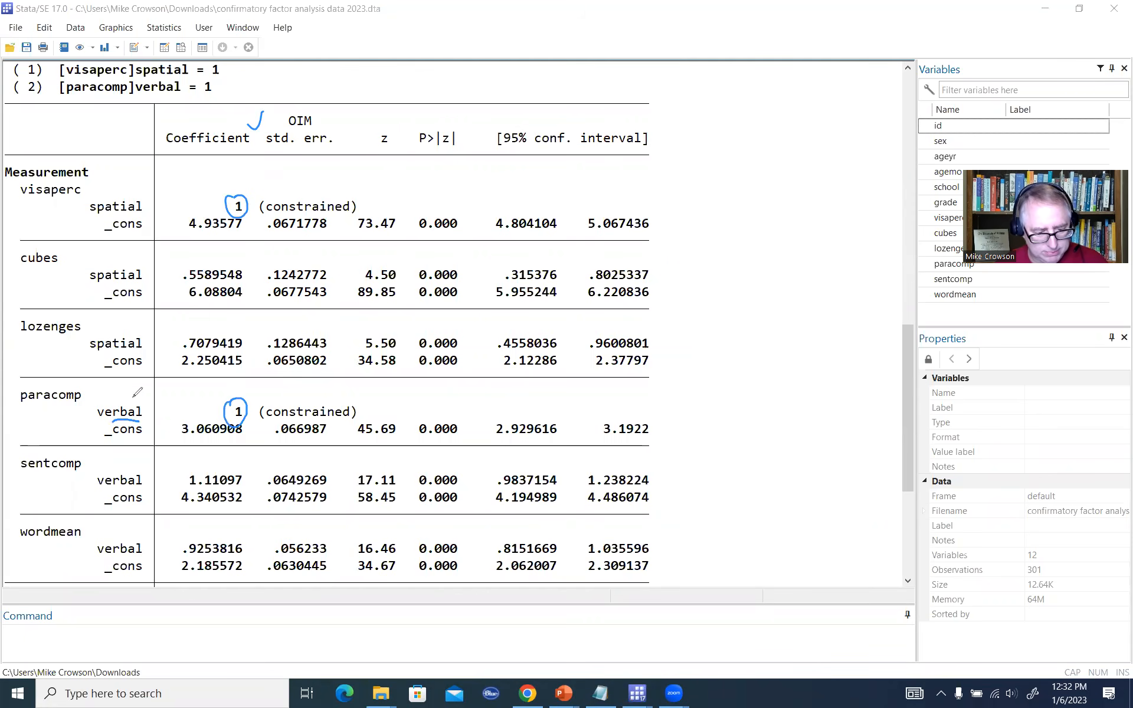
pyautogui.moveTo(109, 218); pyautogui.dragTo(140, 216)
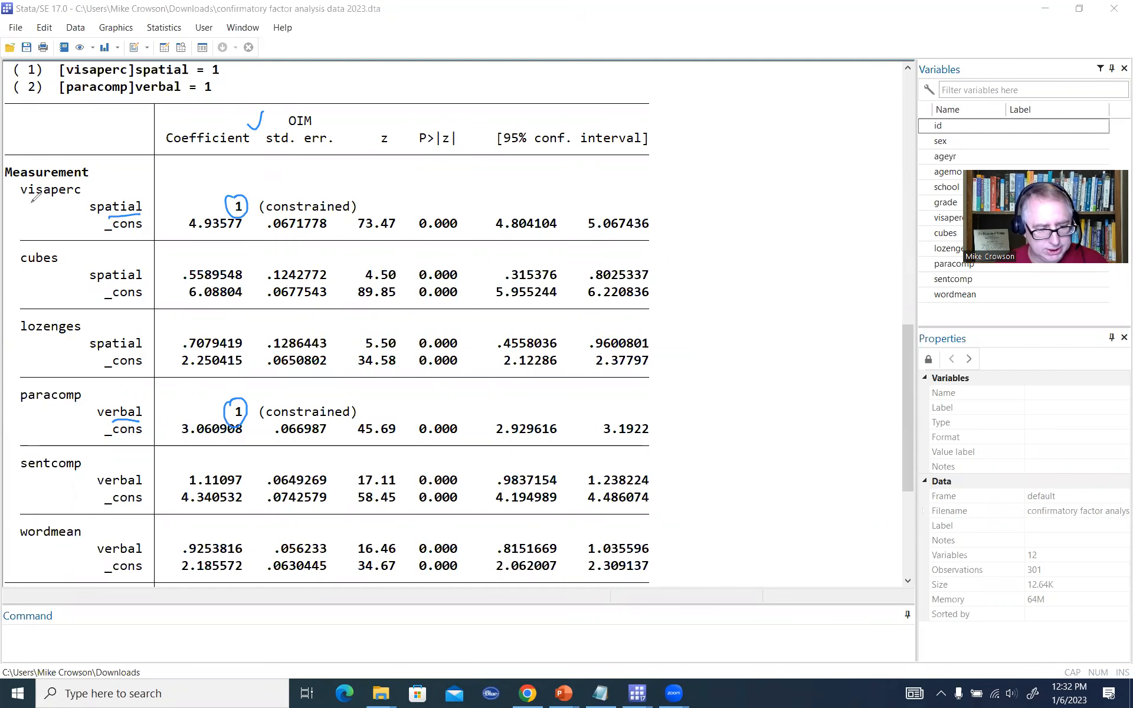
pyautogui.moveTo(33, 201); pyautogui.dragTo(73, 195)
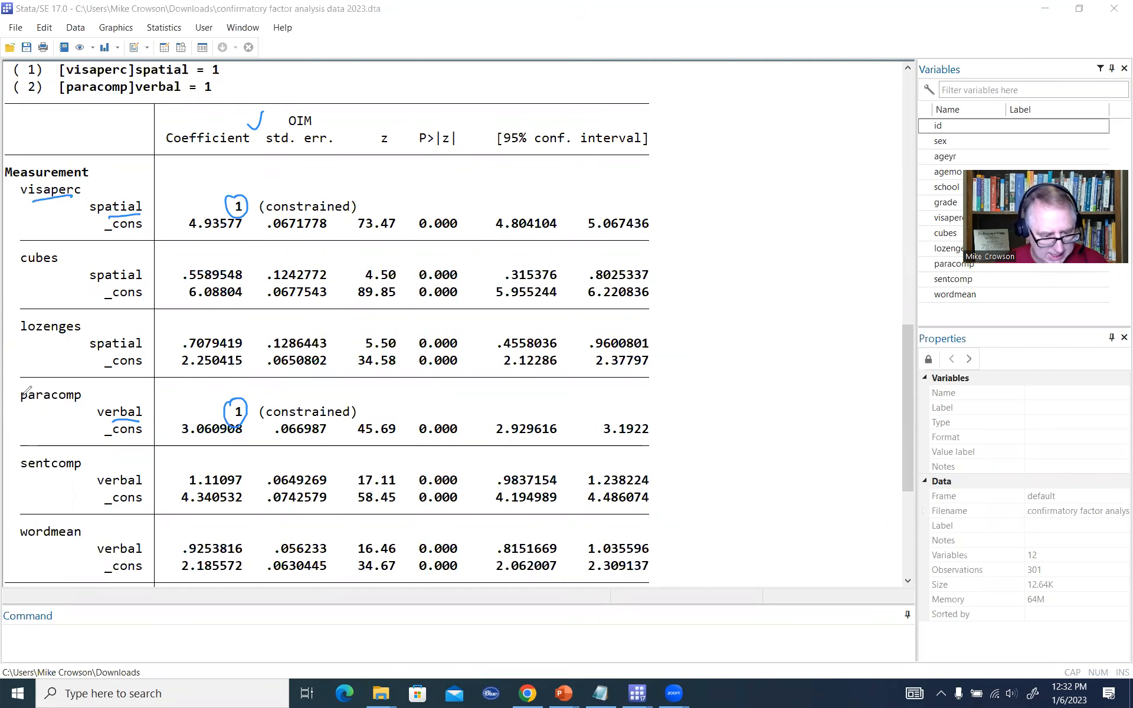
pyautogui.moveTo(33, 408); pyautogui.dragTo(65, 408)
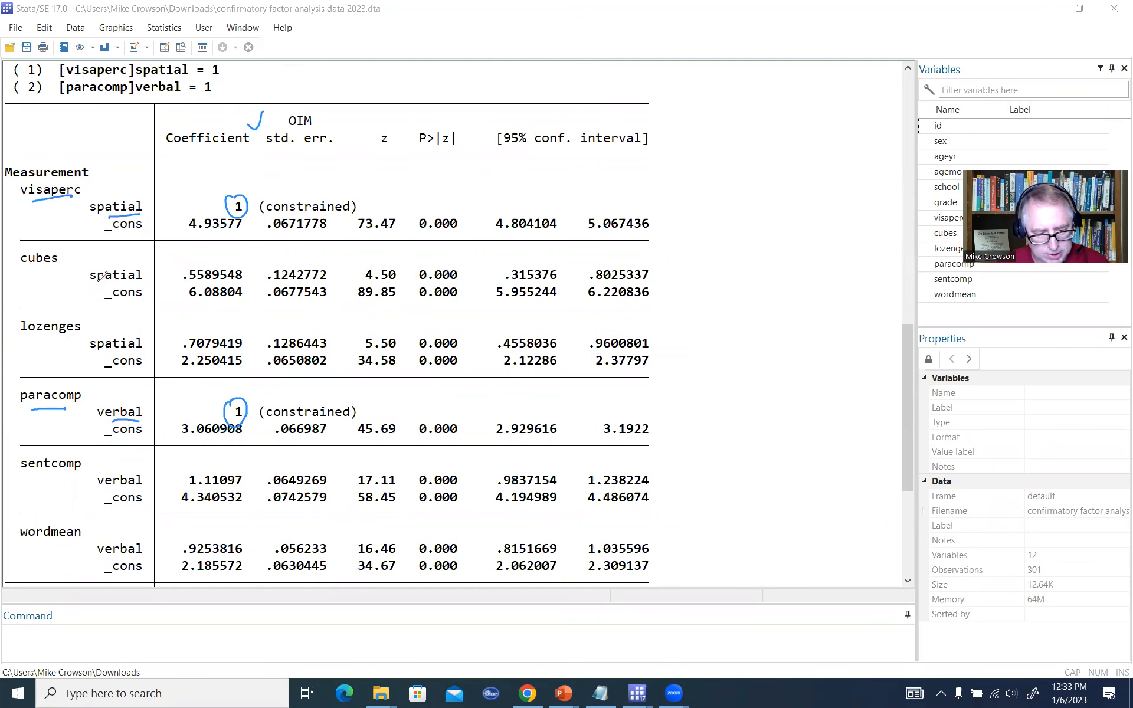
# Examine the unstandardized loadings and p-values of cubes and lozenges on the spatial factor
pyautogui.moveTo(104, 282); pyautogui.dragTo(130, 280)
pyautogui.moveTo(26, 267); pyautogui.dragTo(43, 266)
pyautogui.moveTo(183, 266)
pyautogui.mouseDown()
pyautogui.moveTo(238, 260)
pyautogui.moveTo(231, 286)
pyautogui.moveTo(181, 264)
pyautogui.mouseUp()
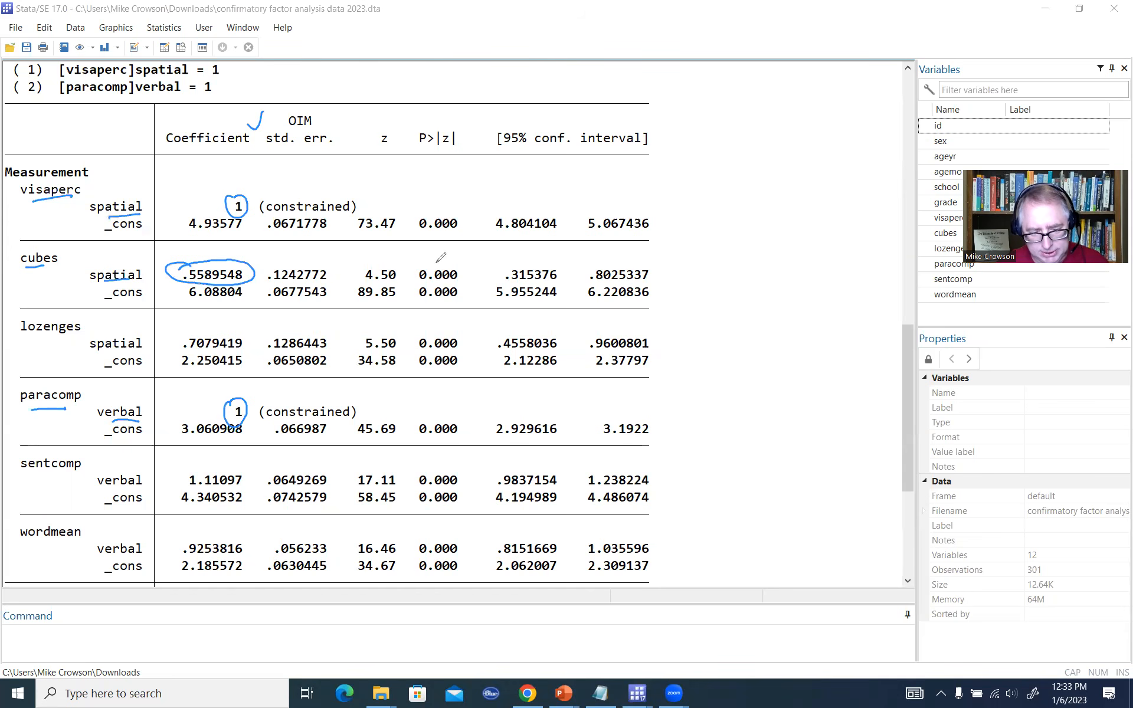
pyautogui.moveTo(433, 264)
pyautogui.mouseDown()
pyautogui.moveTo(459, 281)
pyautogui.moveTo(435, 265)
pyautogui.mouseUp()
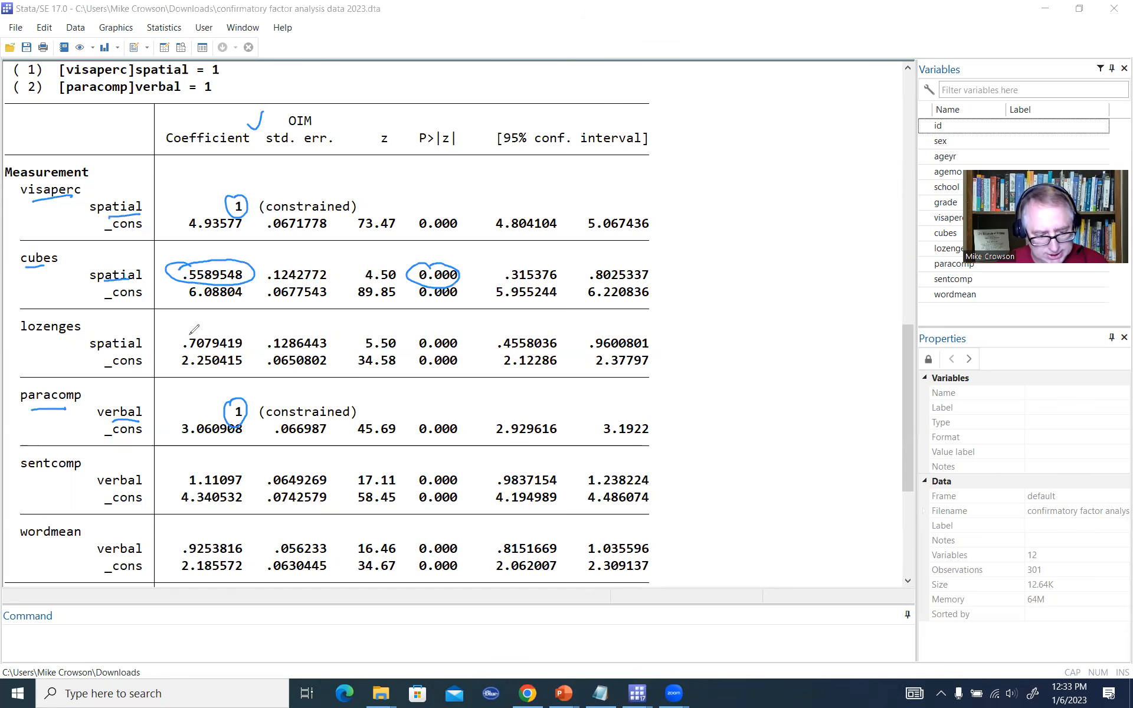
pyautogui.moveTo(189, 334)
pyautogui.mouseDown()
pyautogui.moveTo(253, 346)
pyautogui.moveTo(186, 357)
pyautogui.moveTo(198, 334)
pyautogui.mouseUp()
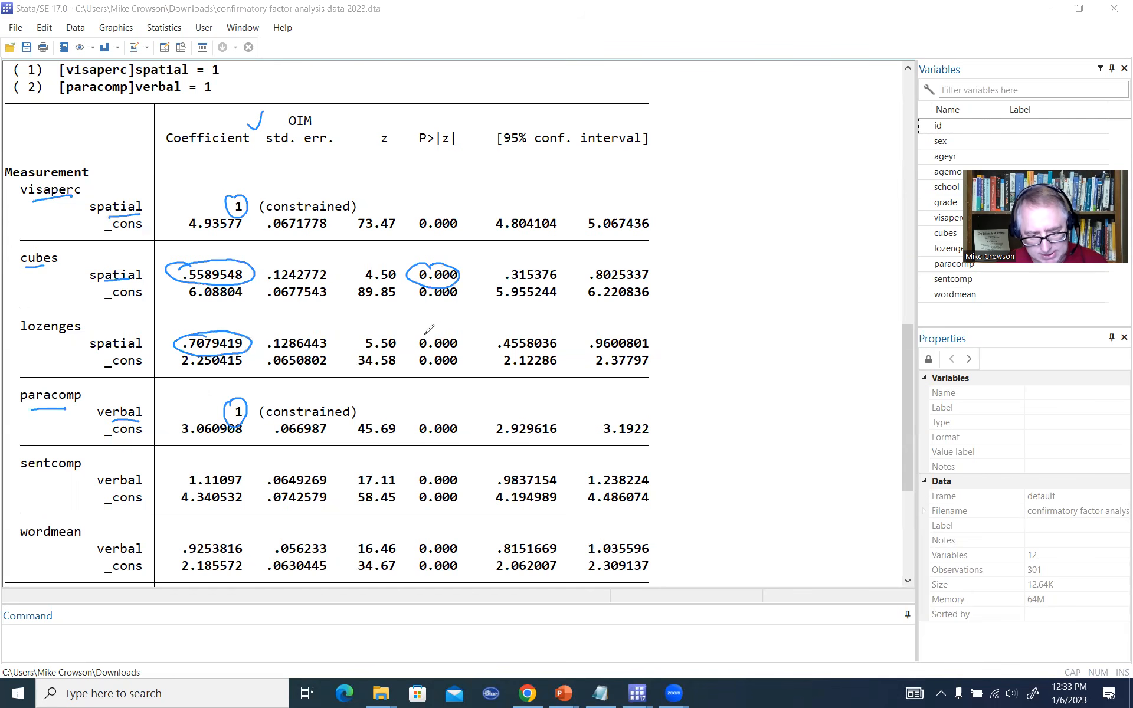
pyautogui.moveTo(428, 332)
pyautogui.mouseDown()
pyautogui.moveTo(456, 347)
pyautogui.moveTo(425, 334)
pyautogui.mouseUp()
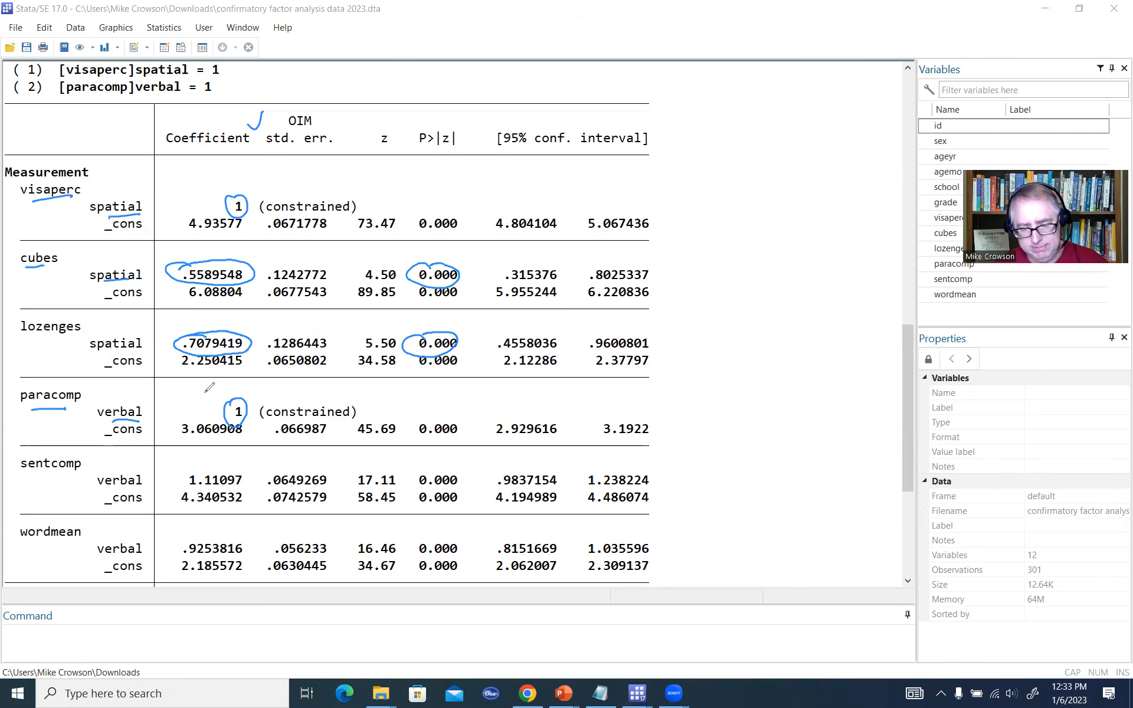
pyautogui.click(522, 121)
pyautogui.click(323, 83)
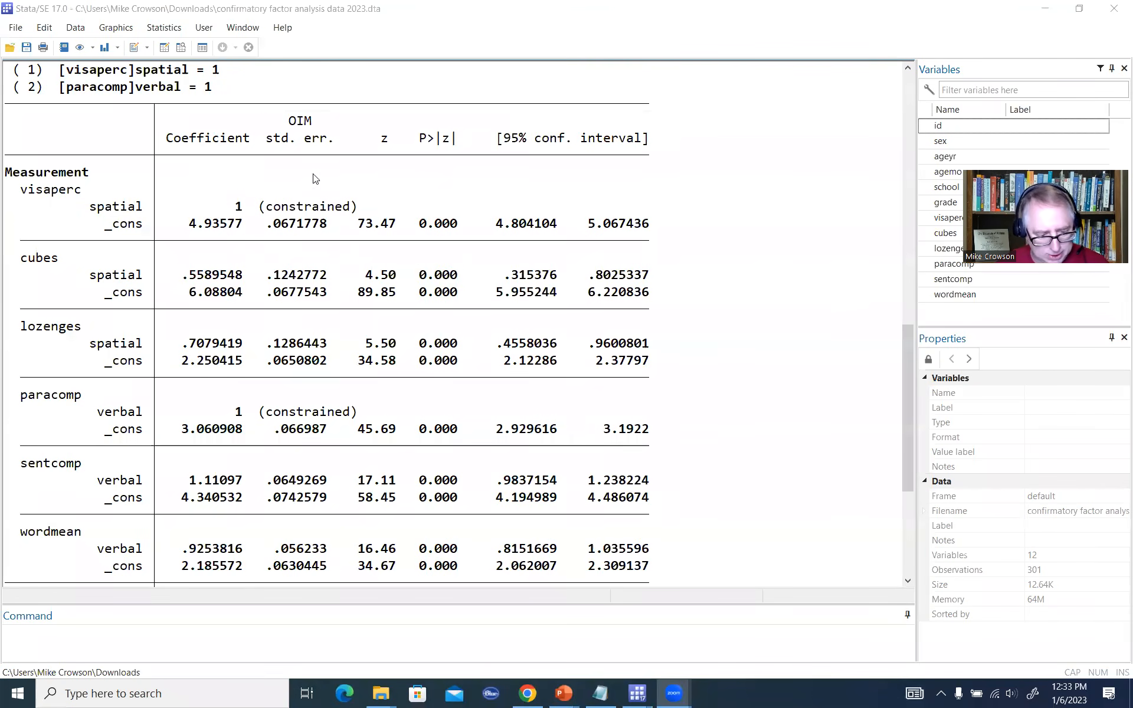
# Examine the verbal factor's loadings for paracomp, sentcomp and wordmean, with the p-values of the two freely estimated ones
pyautogui.scroll(-2, 299, 354)
pyautogui.scroll(-1, 300, 353)
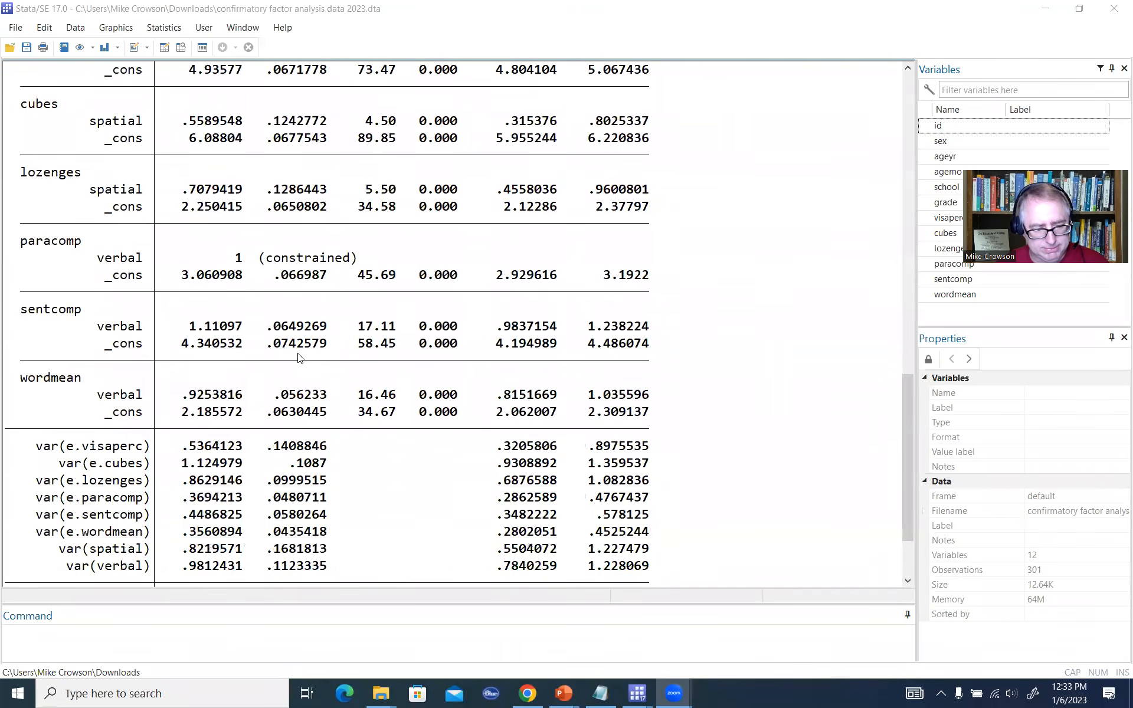
pyautogui.scroll(-1, 301, 353)
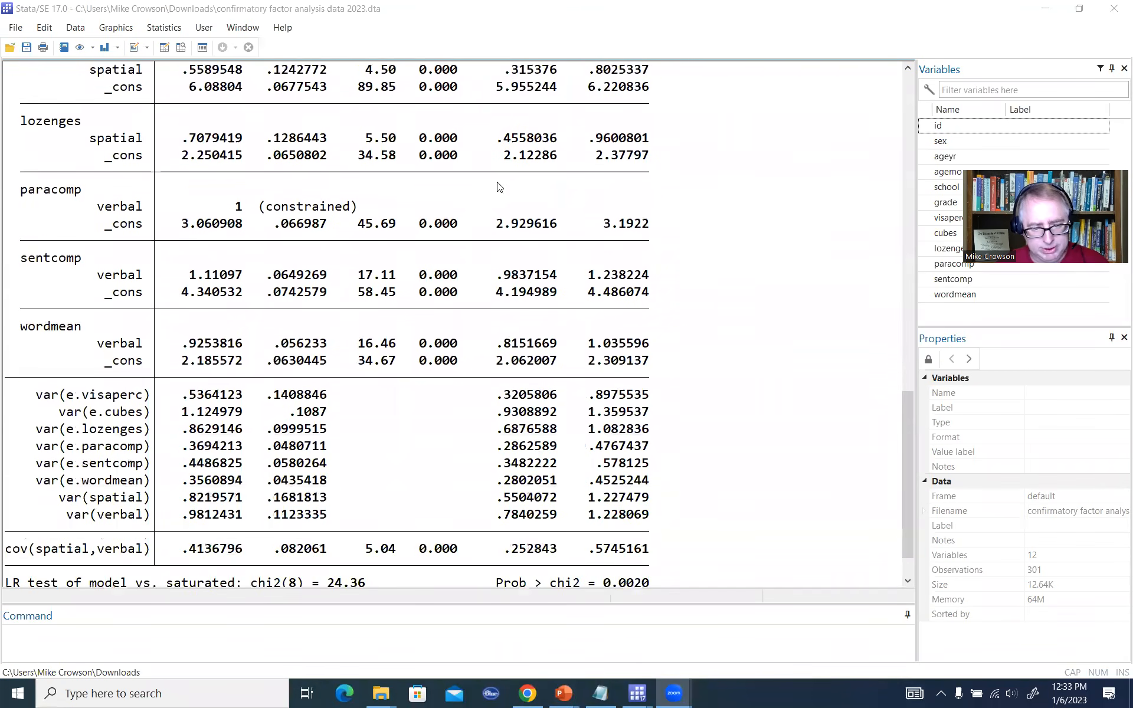
pyautogui.click(478, 127)
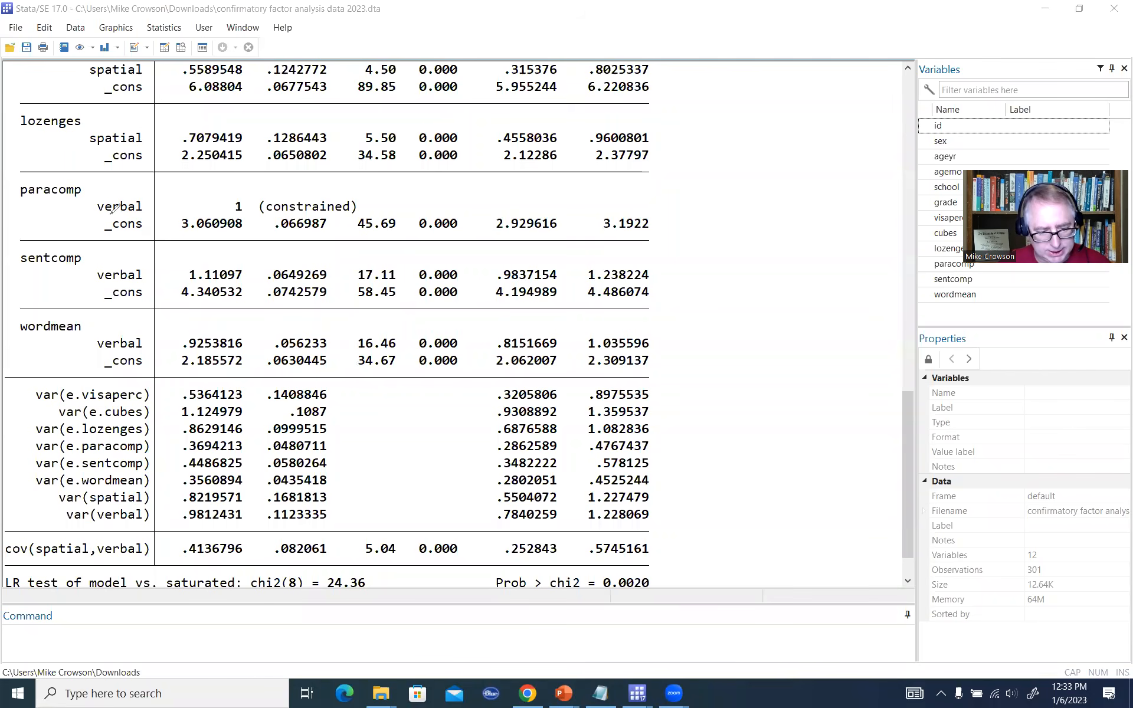
pyautogui.moveTo(108, 218); pyautogui.dragTo(140, 217)
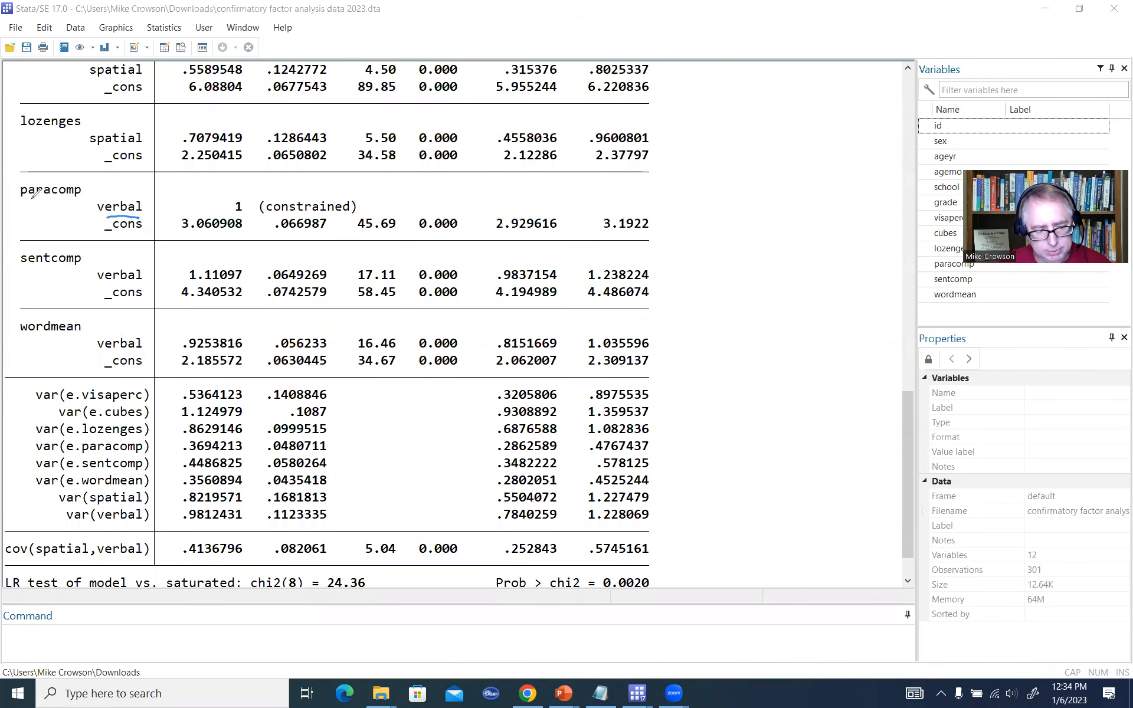
pyautogui.moveTo(41, 199); pyautogui.dragTo(78, 198)
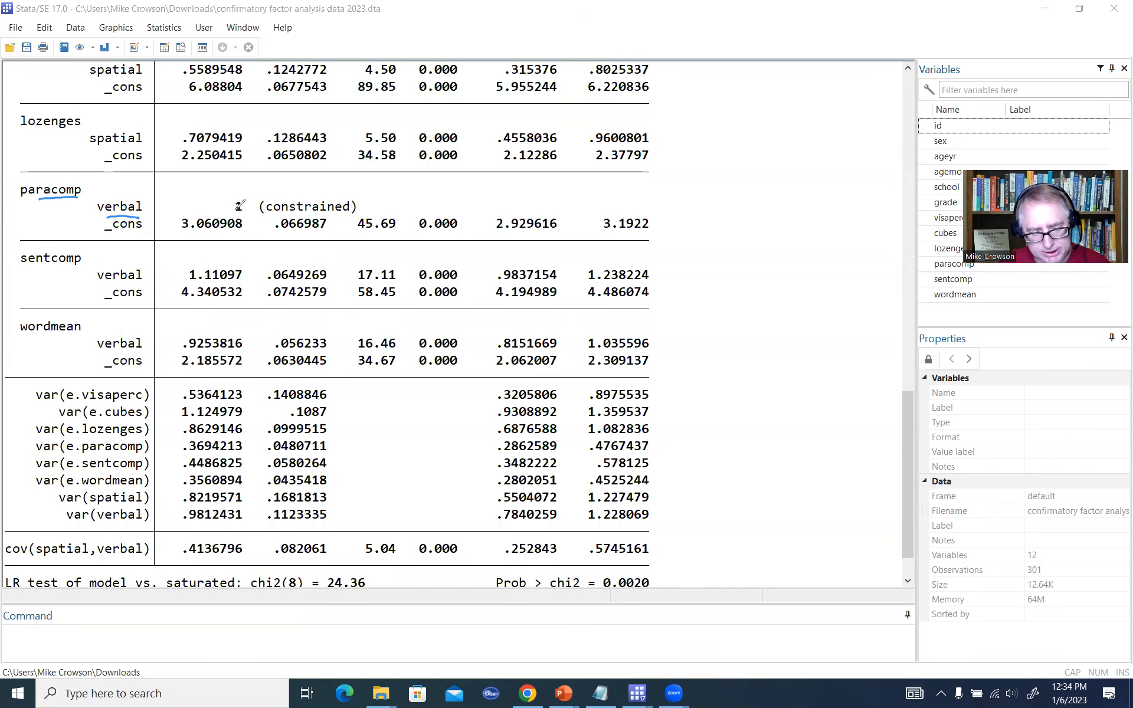
pyautogui.moveTo(236, 193); pyautogui.dragTo(242, 195)
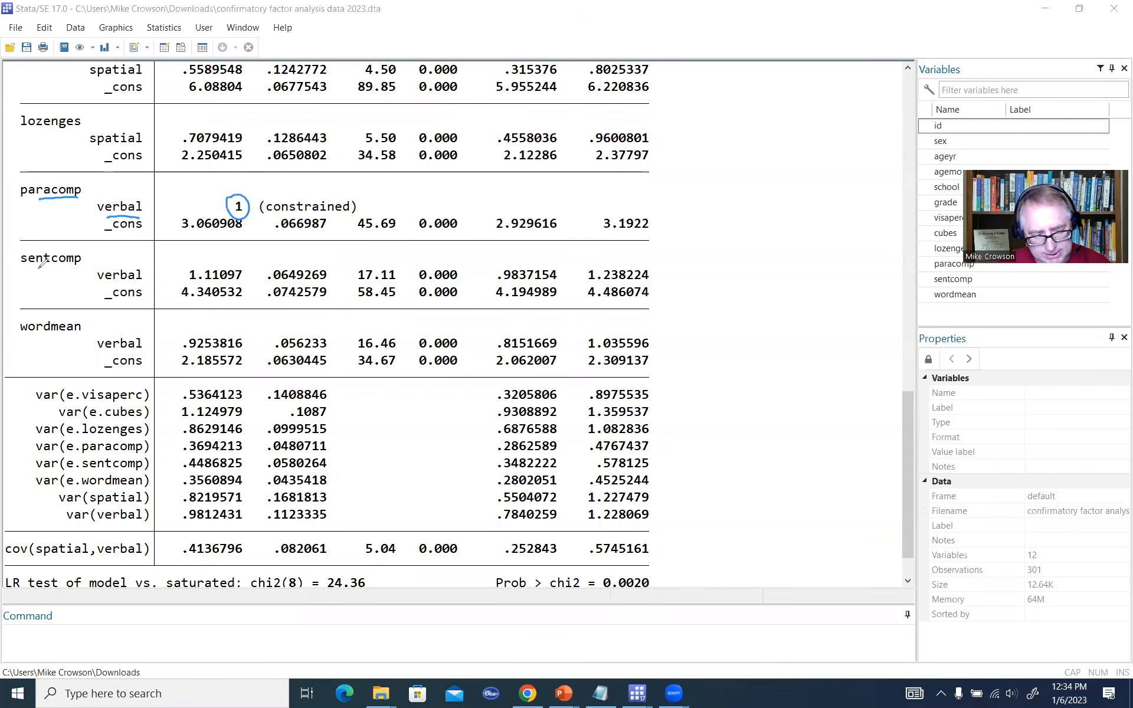
pyautogui.moveTo(39, 268); pyautogui.dragTo(78, 267)
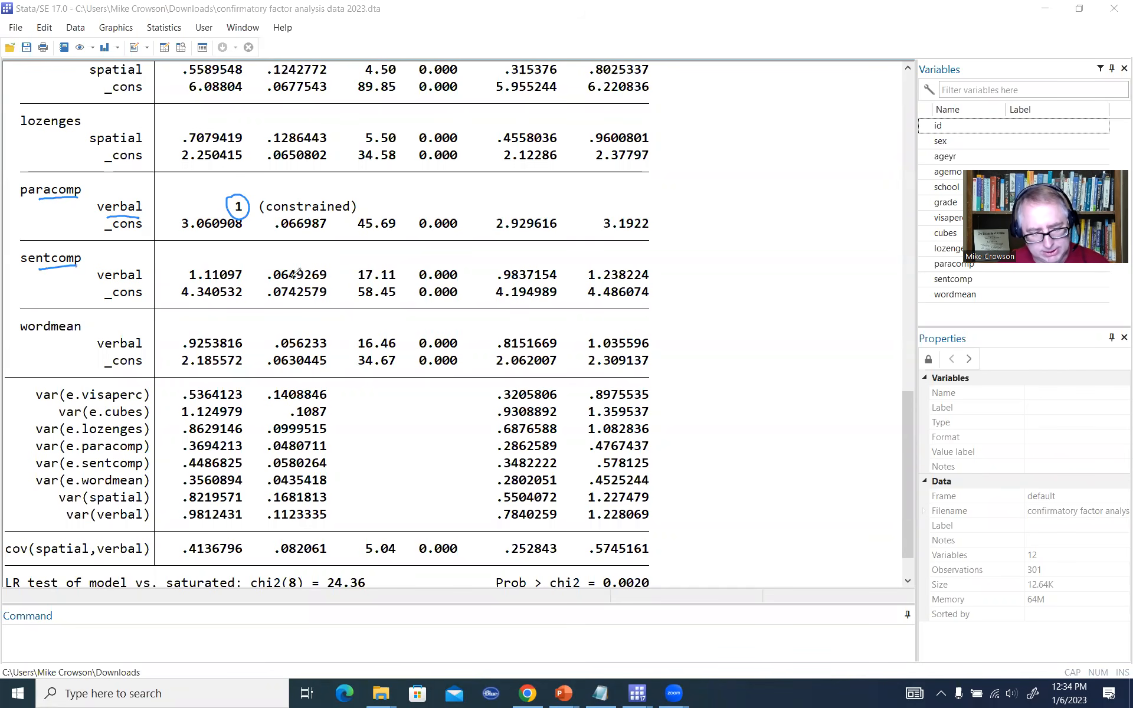
pyautogui.moveTo(198, 260)
pyautogui.mouseDown()
pyautogui.moveTo(217, 258)
pyautogui.moveTo(215, 292)
pyautogui.moveTo(200, 257)
pyautogui.mouseUp()
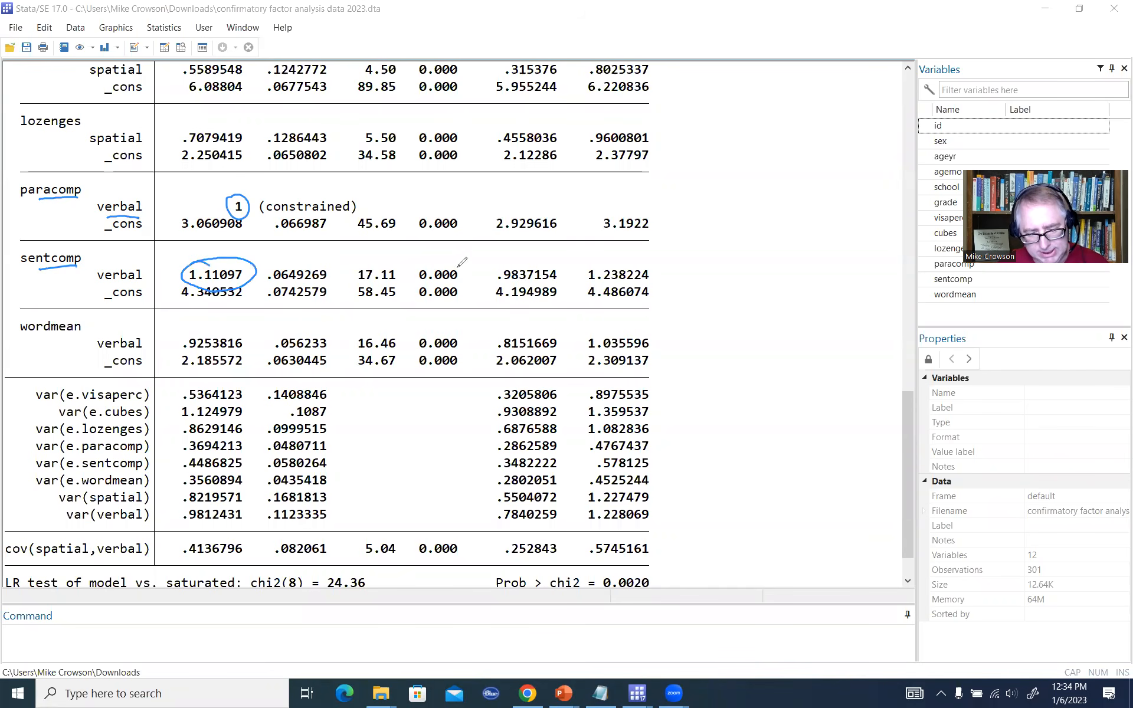
pyautogui.moveTo(439, 260)
pyautogui.mouseDown()
pyautogui.moveTo(457, 287)
pyautogui.moveTo(404, 273)
pyautogui.moveTo(450, 263)
pyautogui.mouseUp()
pyautogui.moveTo(32, 341); pyautogui.dragTo(68, 341)
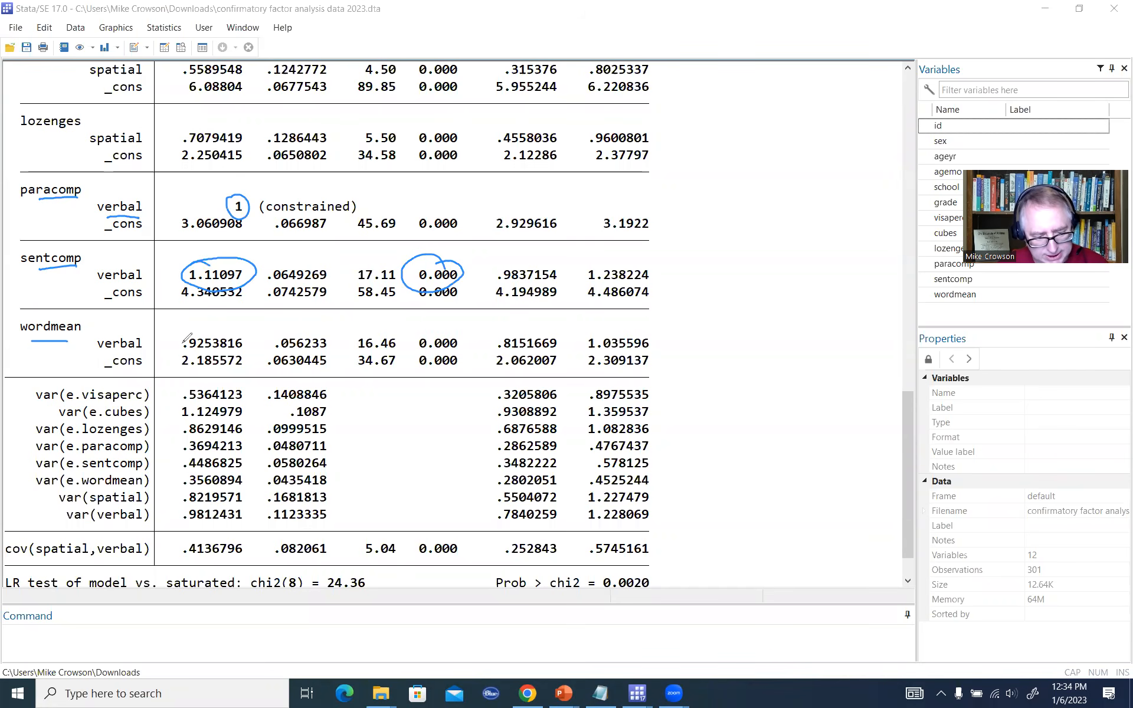
pyautogui.moveTo(182, 338)
pyautogui.mouseDown()
pyautogui.moveTo(243, 351)
pyautogui.moveTo(180, 333)
pyautogui.mouseUp()
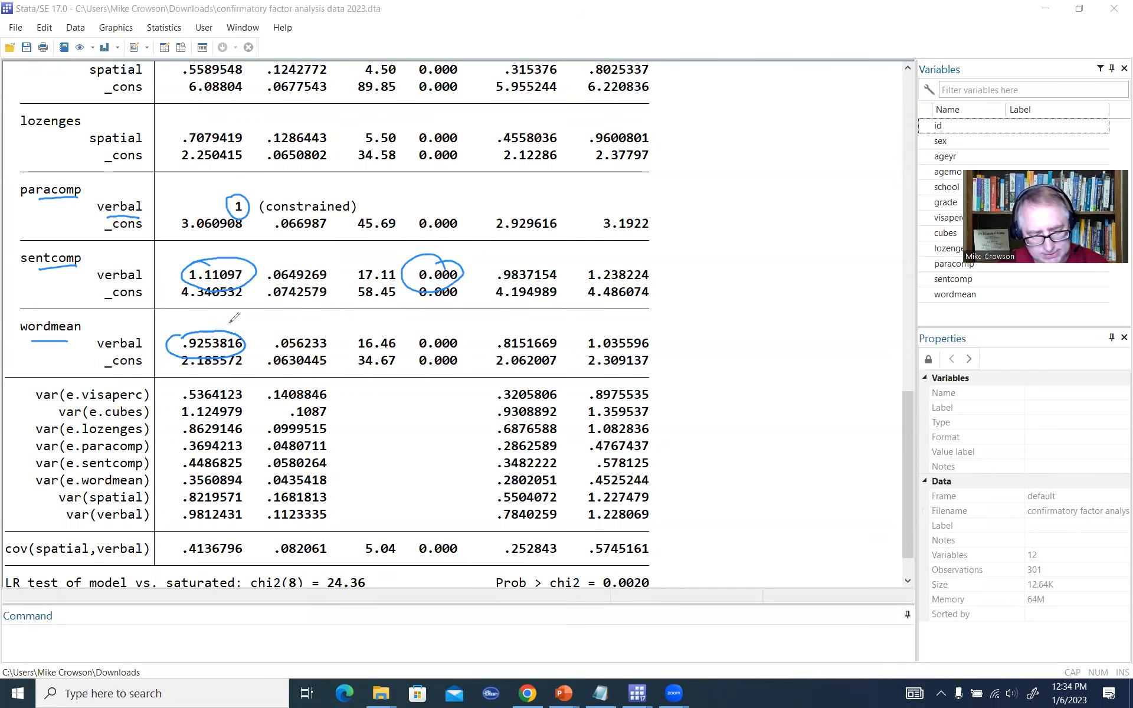
pyautogui.moveTo(461, 340); pyautogui.dragTo(472, 323)
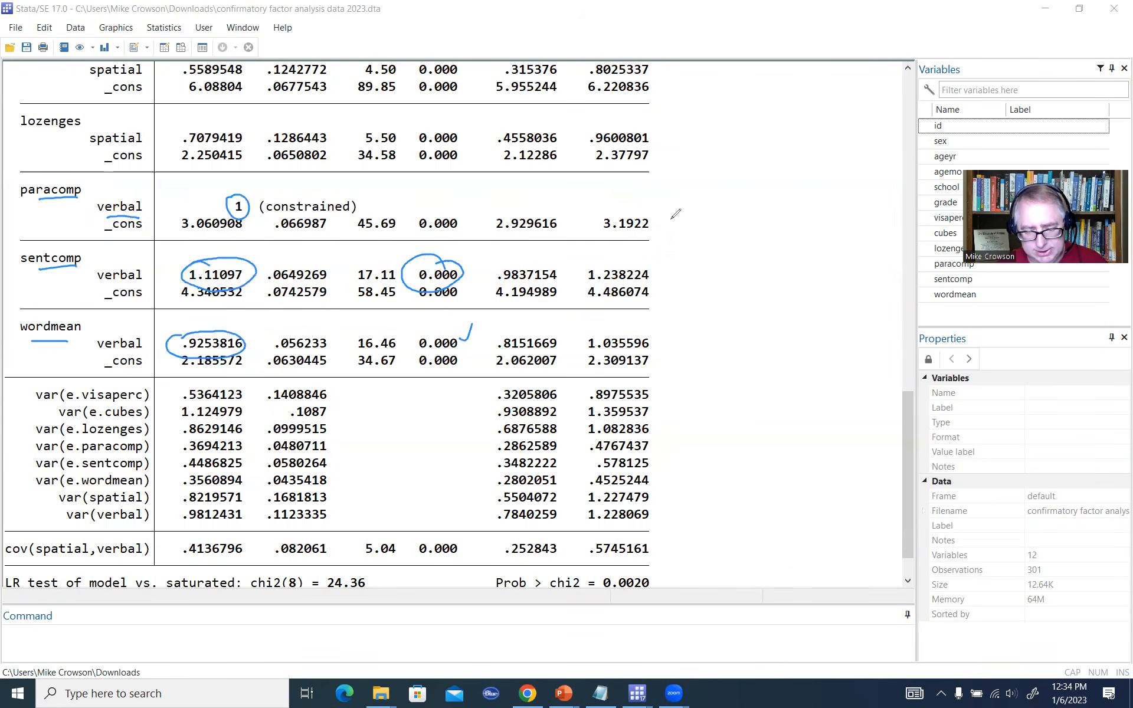
pyautogui.click(732, 120)
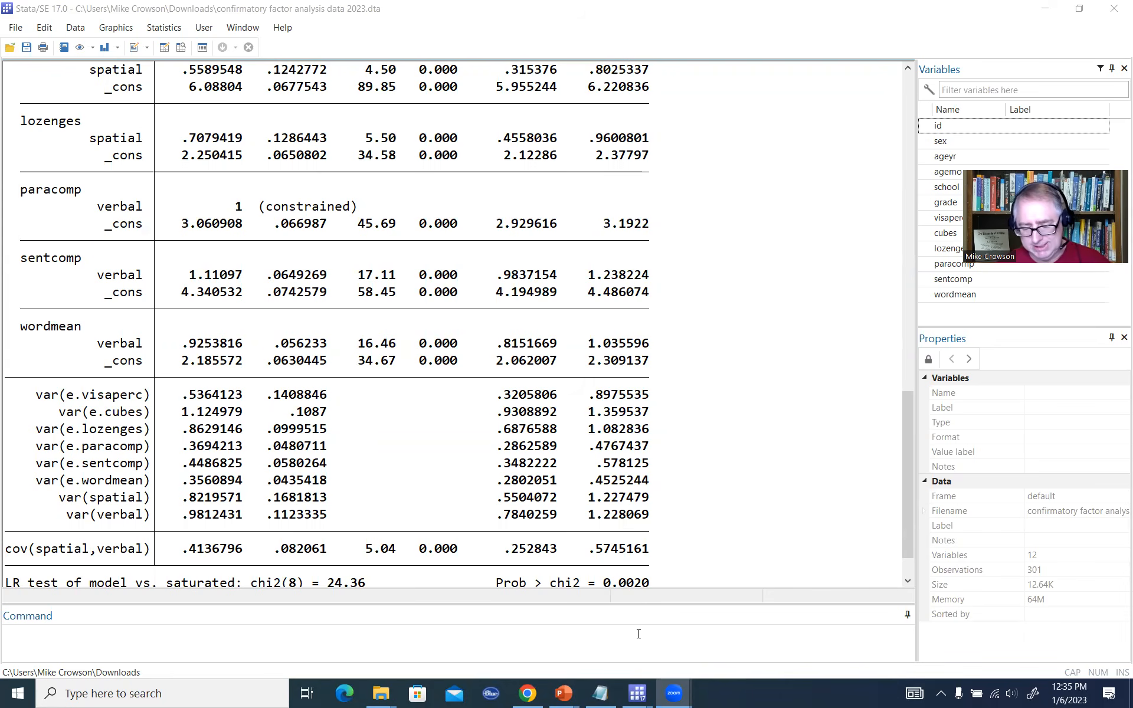
# Switch to the SEM Builder window and clear the estimates from the path diagram
pyautogui.click(638, 695)
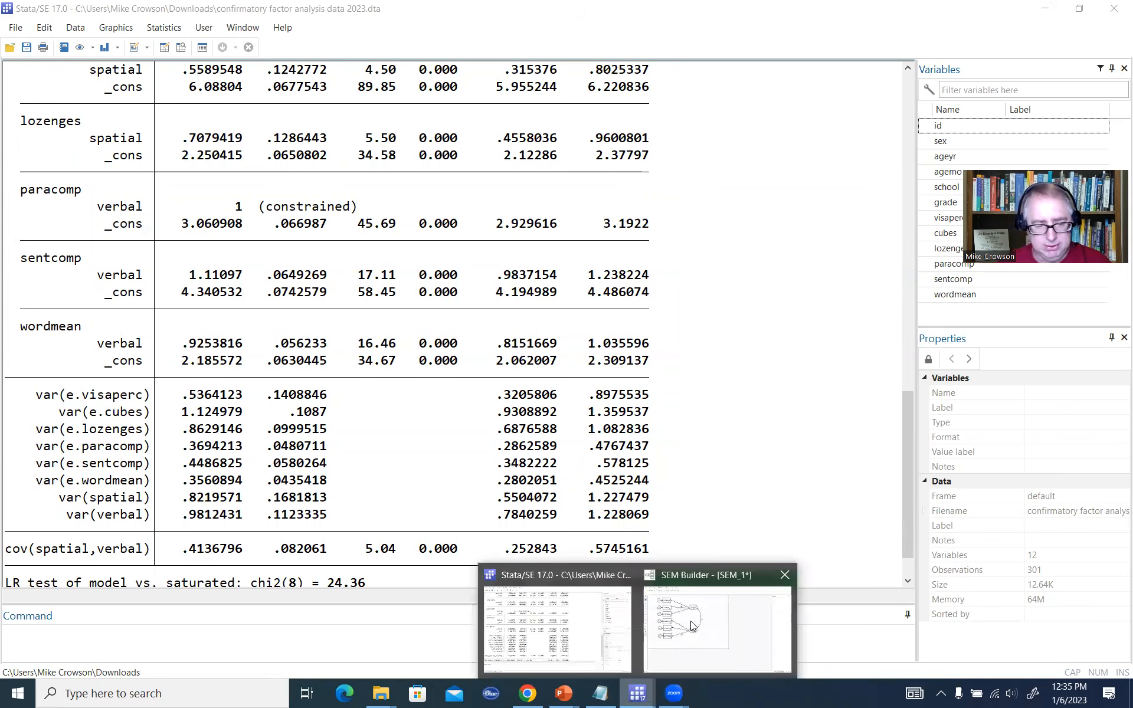
pyautogui.click(692, 626)
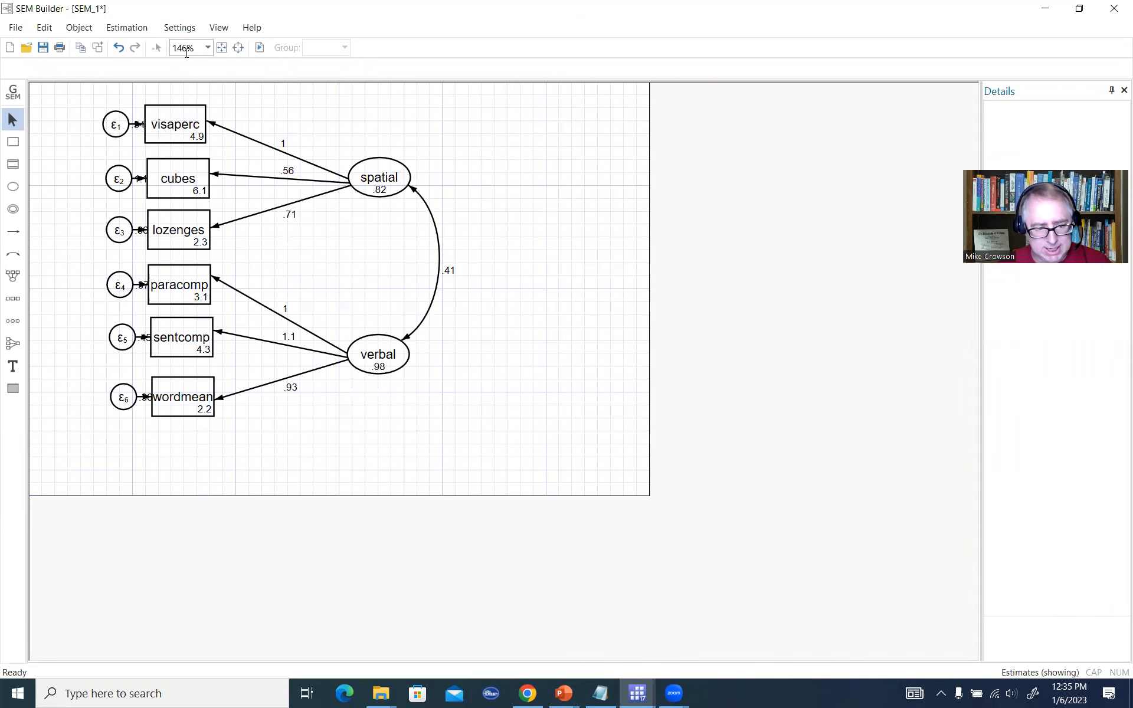
pyautogui.click(143, 28)
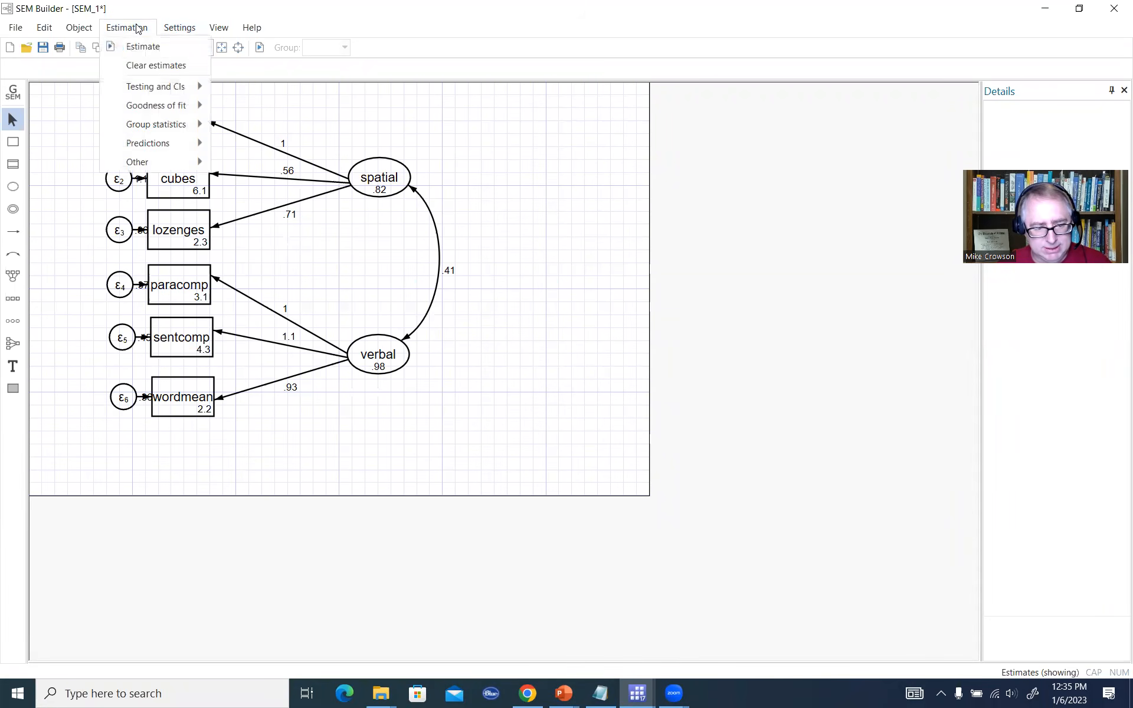
pyautogui.click(140, 64)
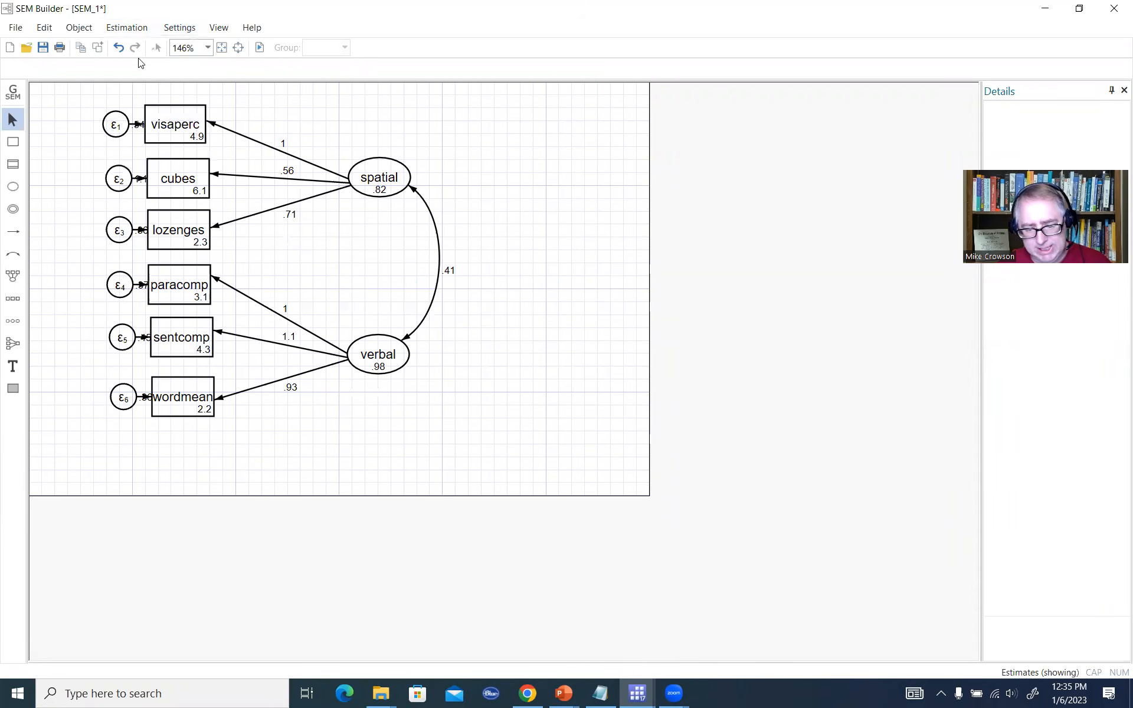
# Try constraining the path from spatial to cubes to 1, and remove that constraint again
pyautogui.click(215, 175)
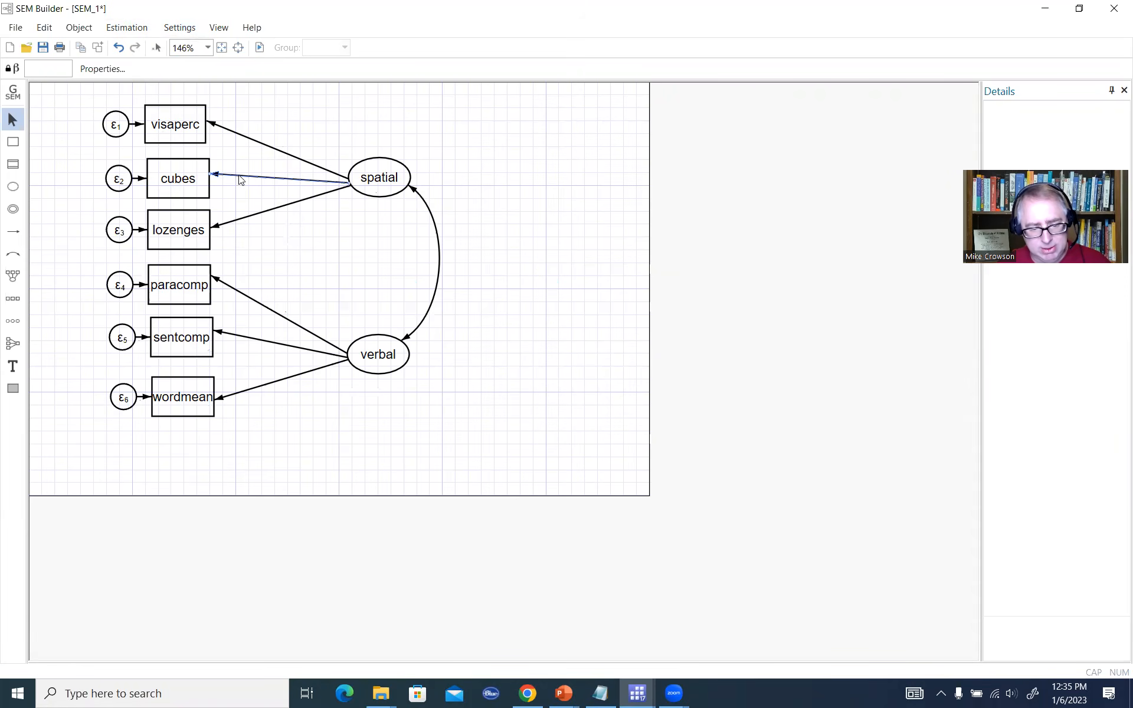
pyautogui.click(48, 69)
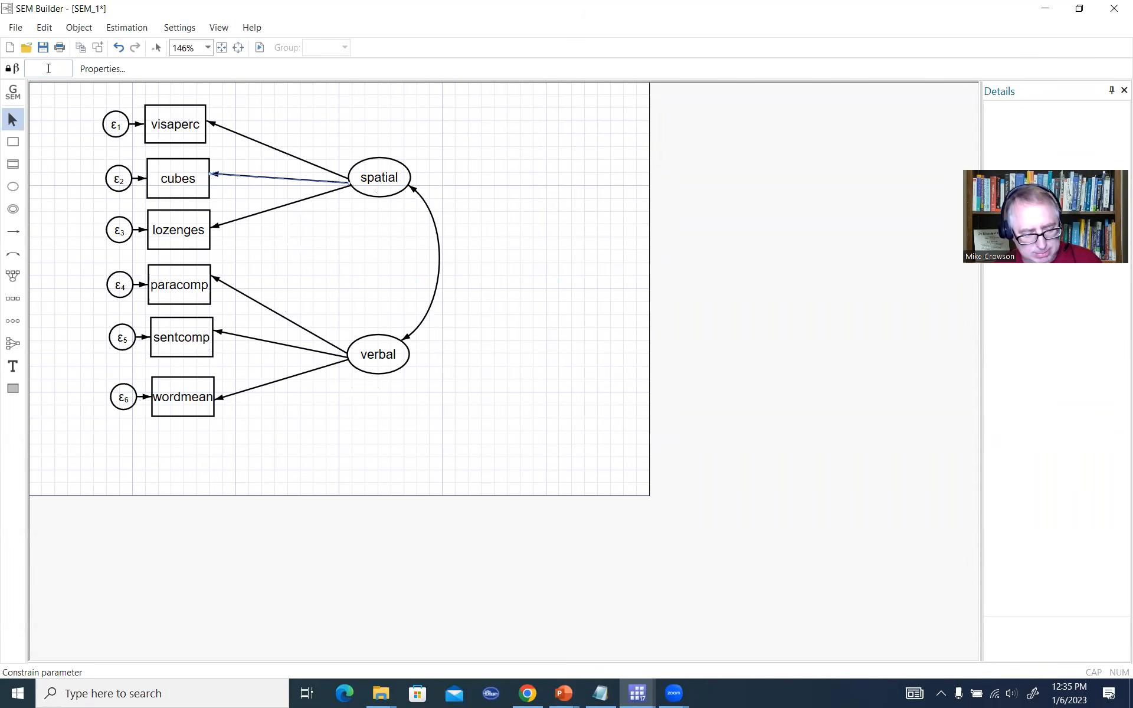
pyautogui.write('1')
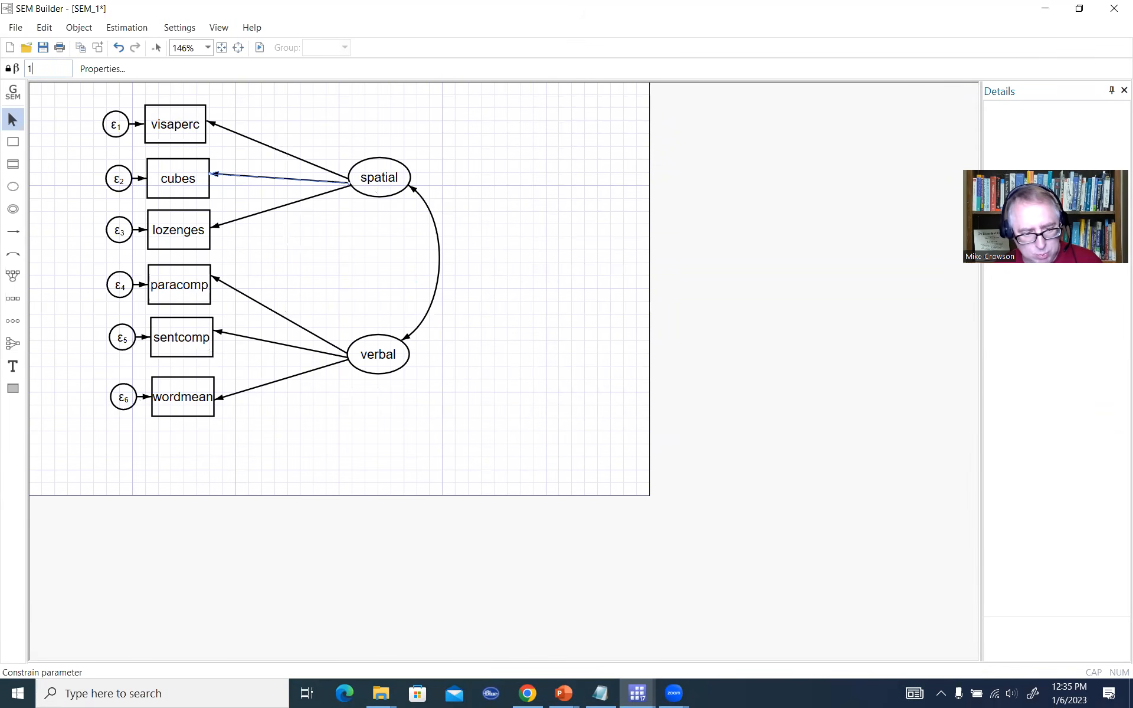
pyautogui.press('Return')
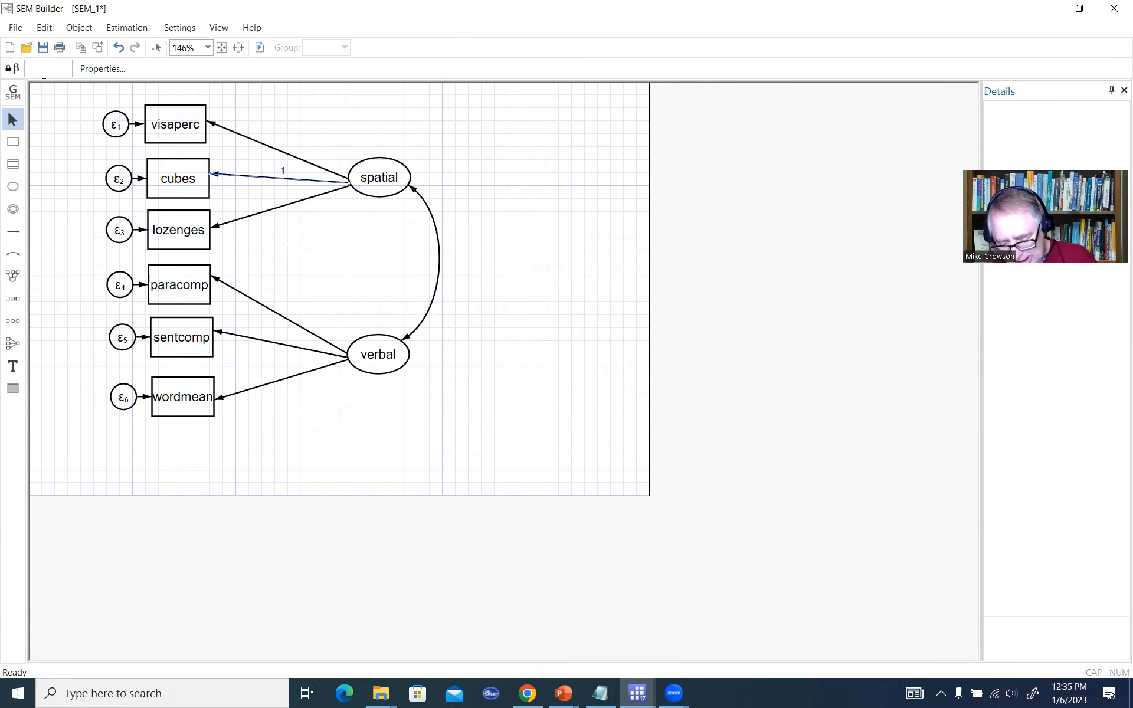
pyautogui.click(528, 186)
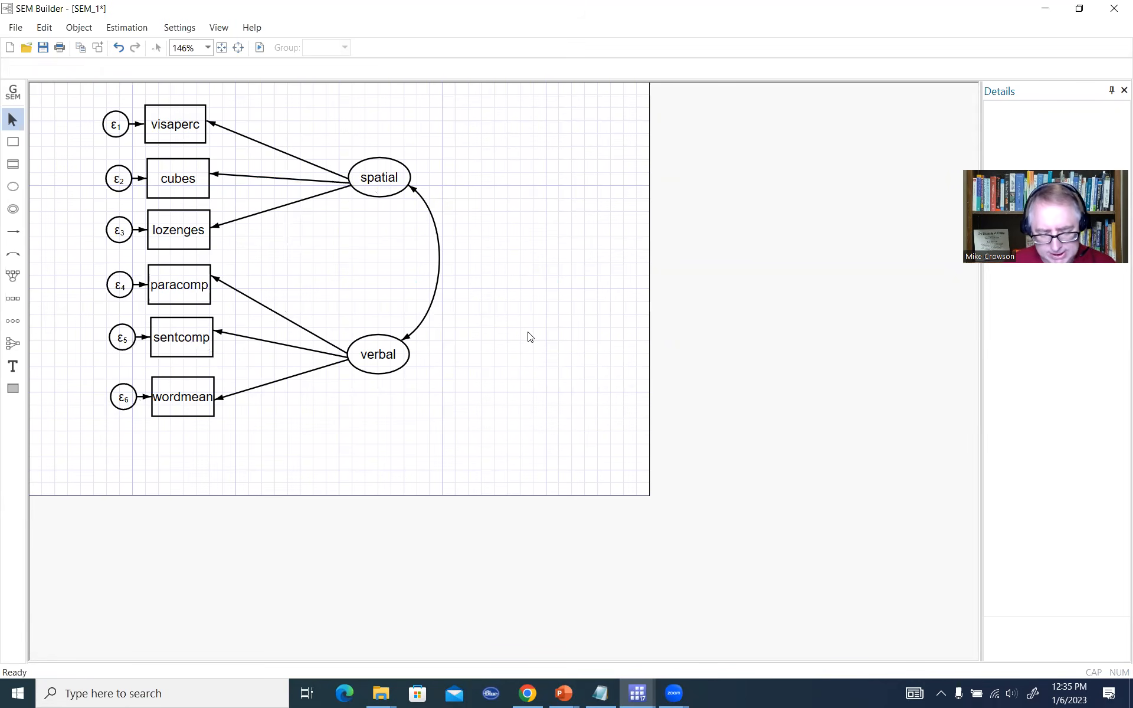
# Switch to the main Stata results window and examine the indicators' error variances and the variances of the spatial and verbal factors
pyautogui.click(637, 694)
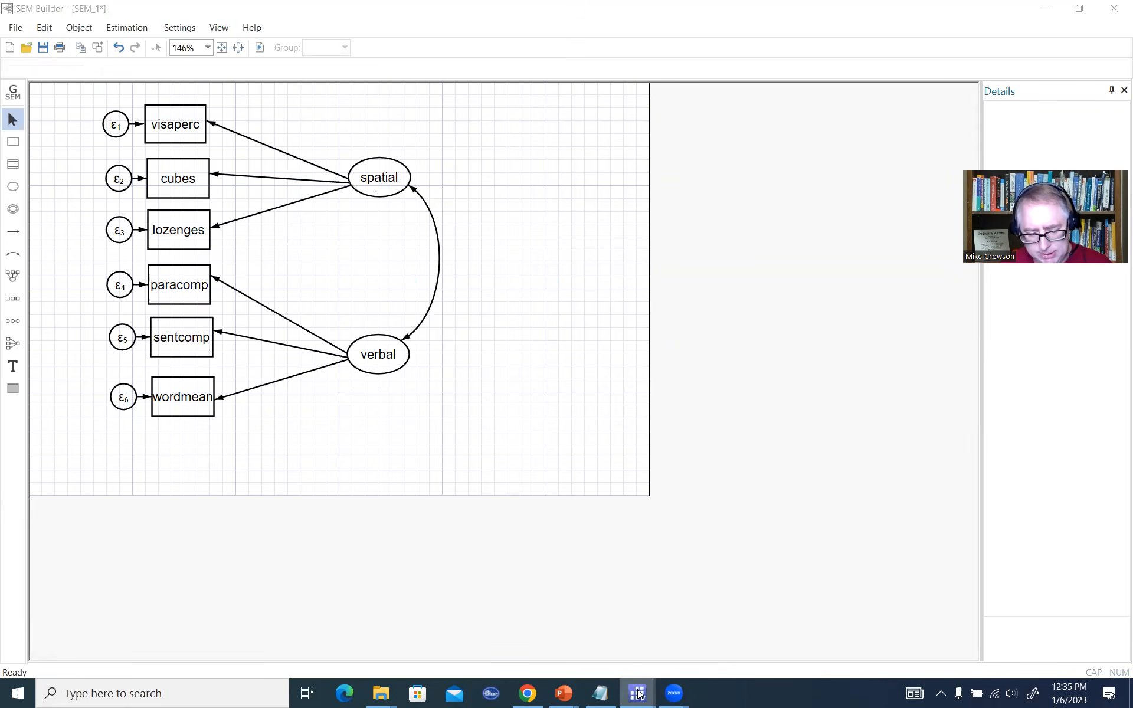
pyautogui.click(577, 632)
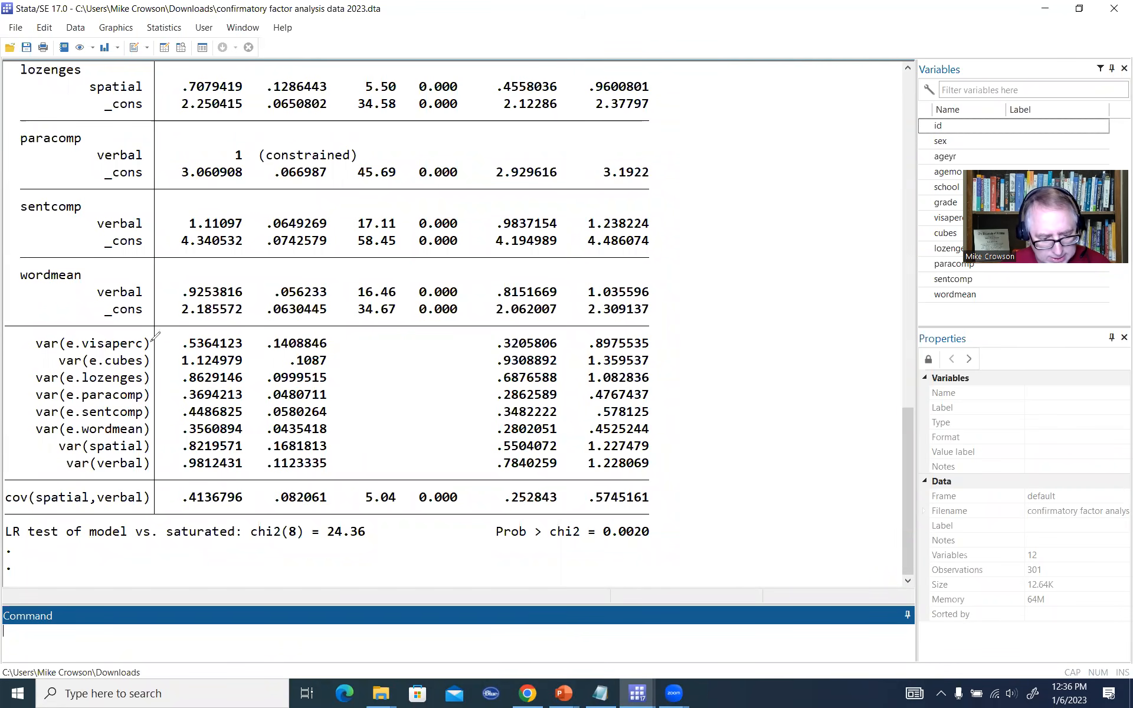
pyautogui.moveTo(151, 337)
pyautogui.mouseDown()
pyautogui.moveTo(171, 413)
pyautogui.moveTo(152, 440)
pyautogui.mouseUp()
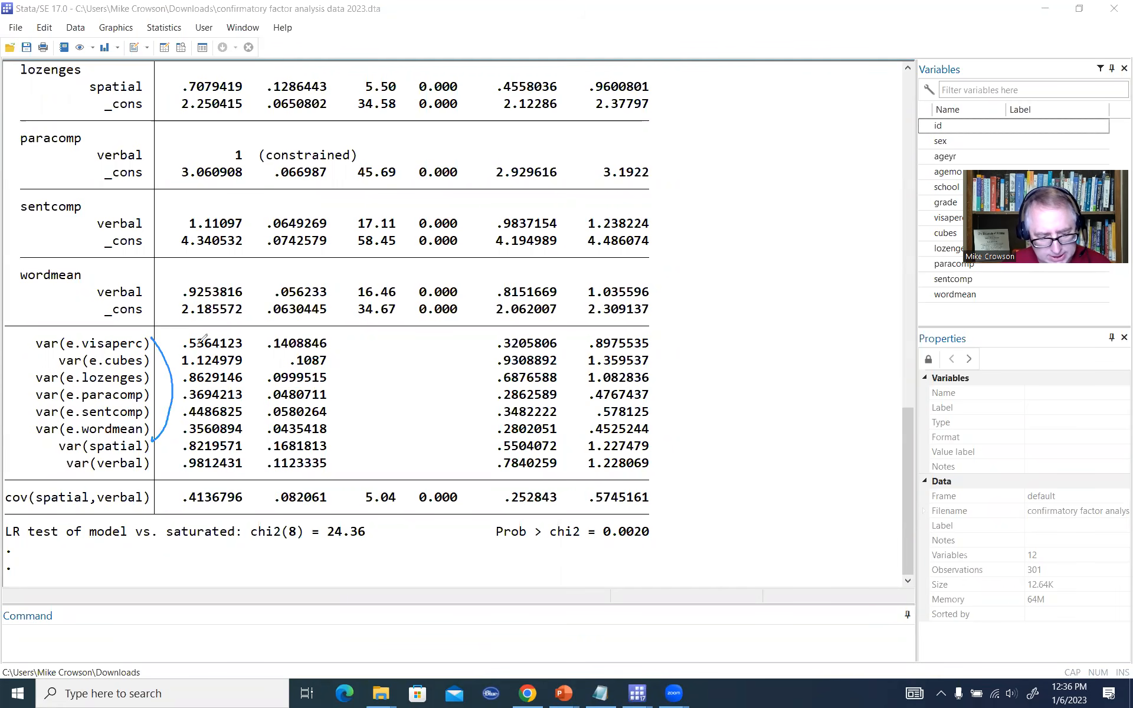
pyautogui.moveTo(244, 337)
pyautogui.mouseDown()
pyautogui.moveTo(260, 413)
pyautogui.moveTo(244, 438)
pyautogui.moveTo(248, 471)
pyautogui.mouseUp()
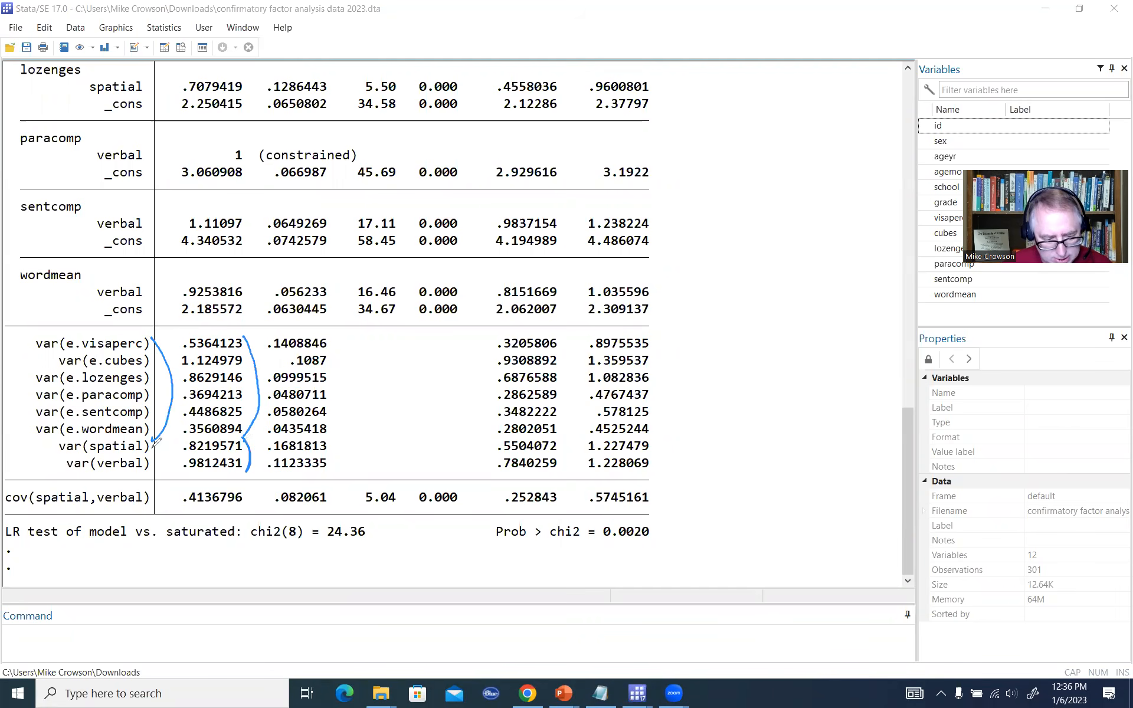
pyautogui.moveTo(152, 439); pyautogui.dragTo(157, 472)
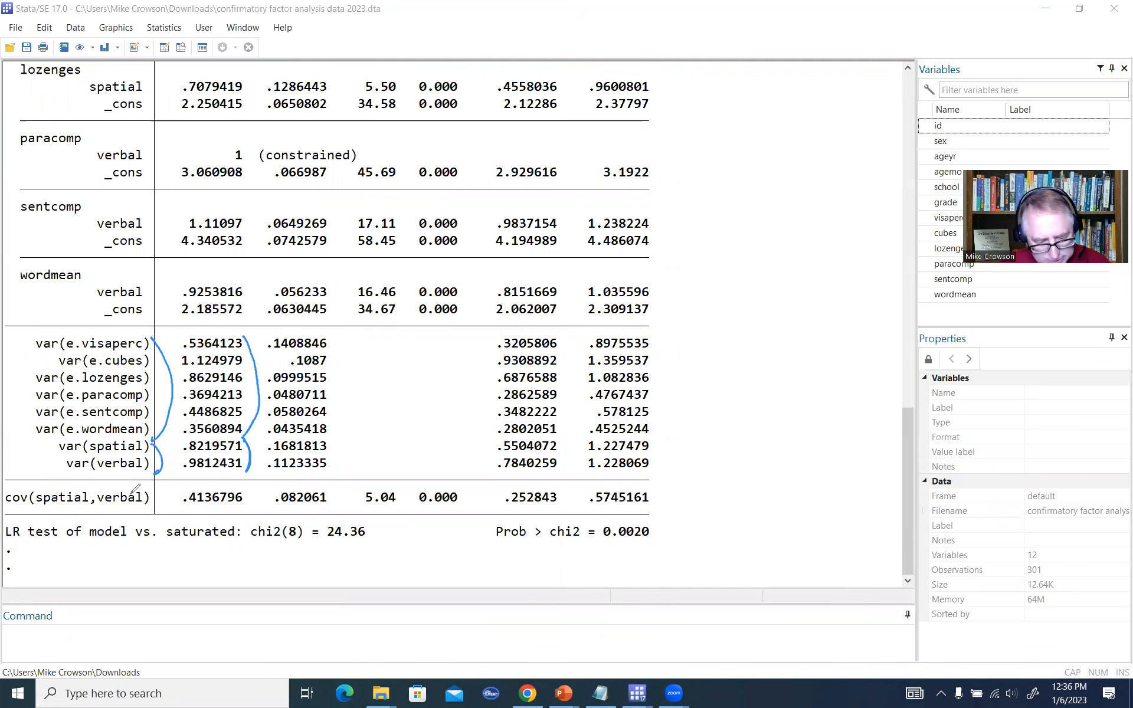
# Examine the covariance between the spatial and verbal factors together with its p-value
pyautogui.moveTo(6, 506); pyautogui.dragTo(140, 505)
pyautogui.moveTo(200, 484)
pyautogui.mouseDown()
pyautogui.moveTo(247, 499)
pyautogui.moveTo(194, 488)
pyautogui.mouseUp()
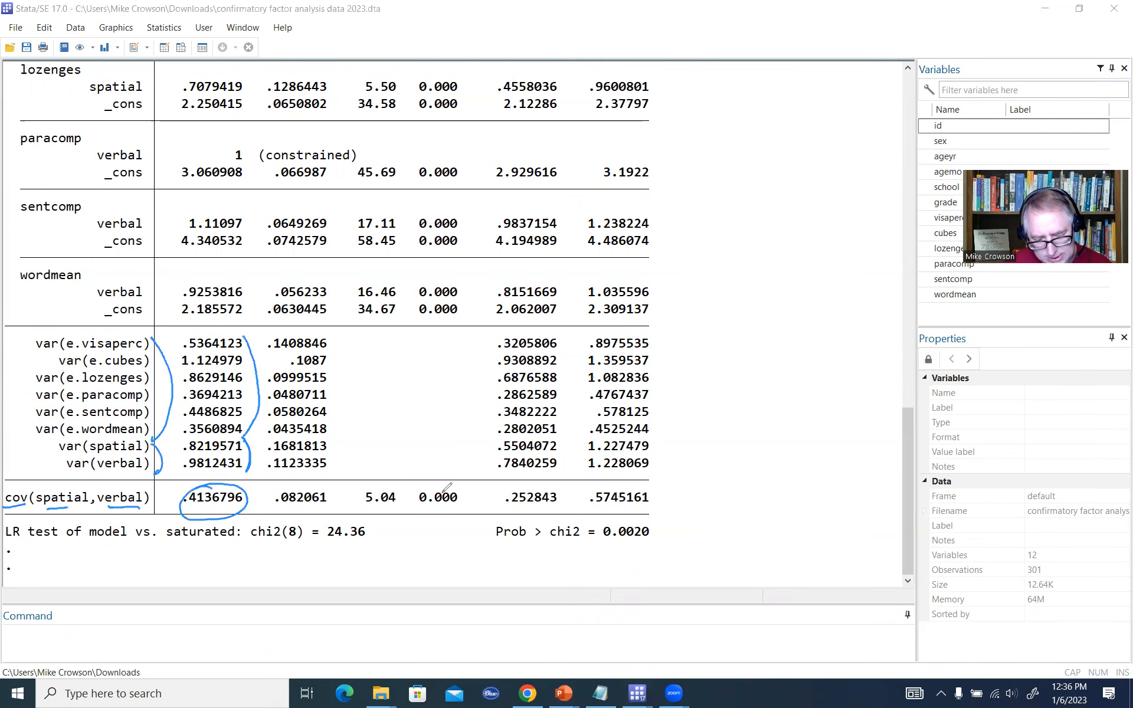
pyautogui.moveTo(431, 484)
pyautogui.mouseDown()
pyautogui.moveTo(427, 511)
pyautogui.moveTo(455, 480)
pyautogui.mouseUp()
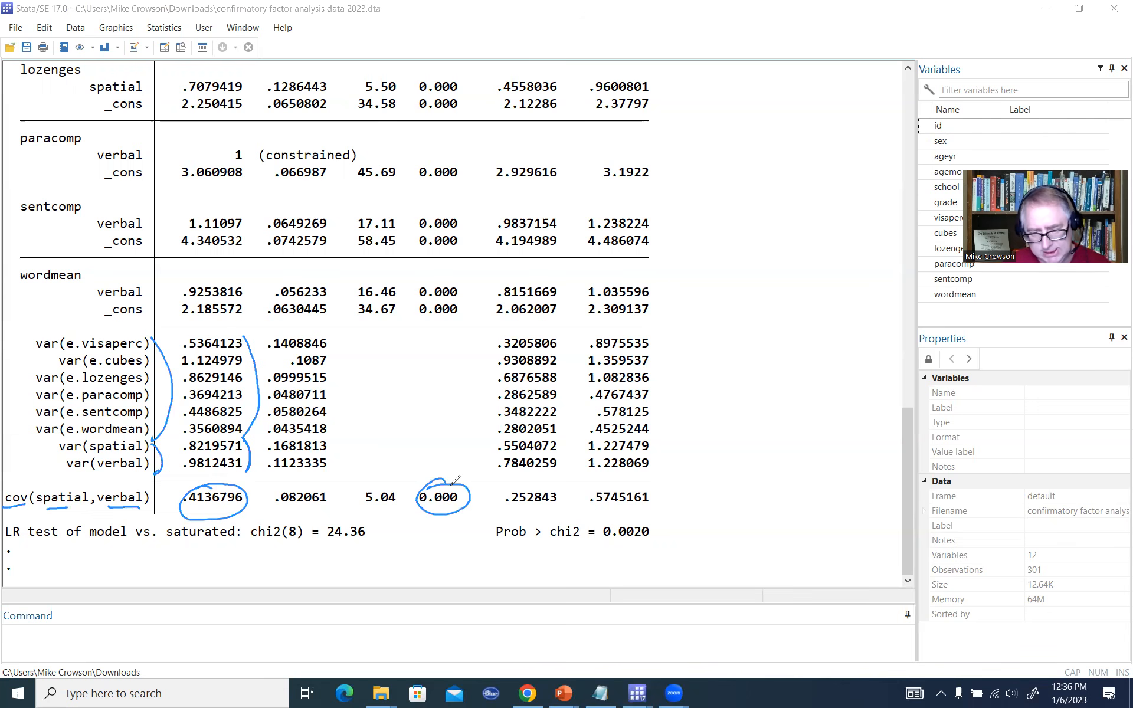
pyautogui.press('e')
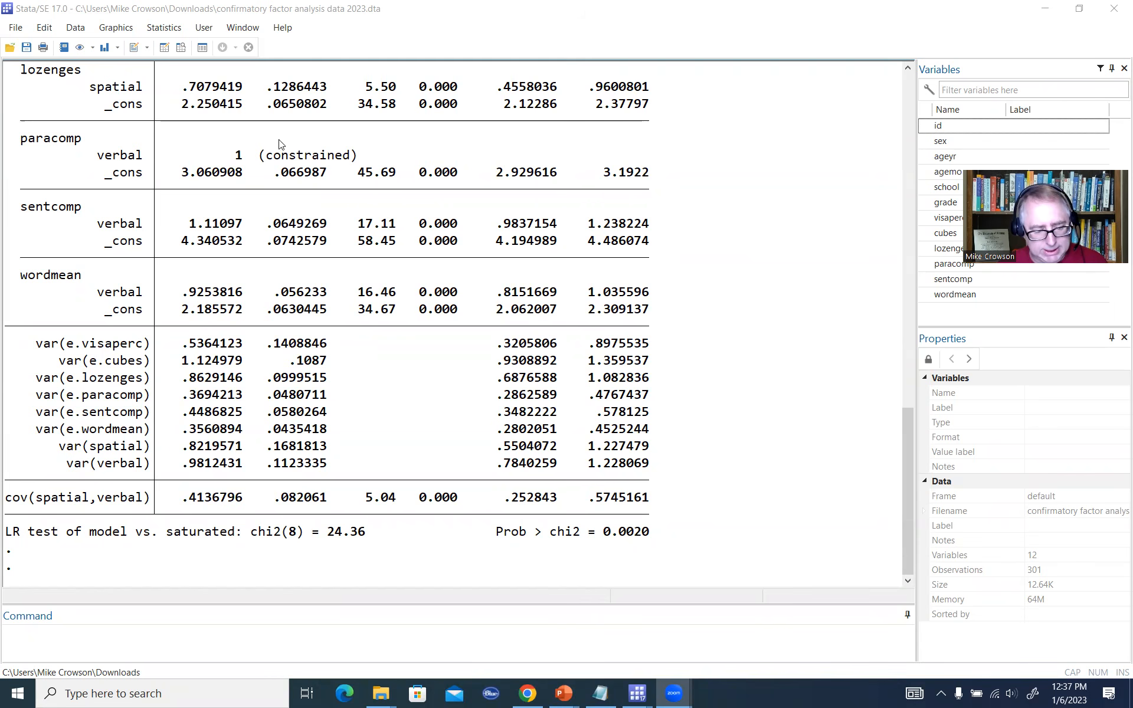
# Run estat eqgof to get the equation-level goodness of fit for the six indicators
pyautogui.click(133, 638)
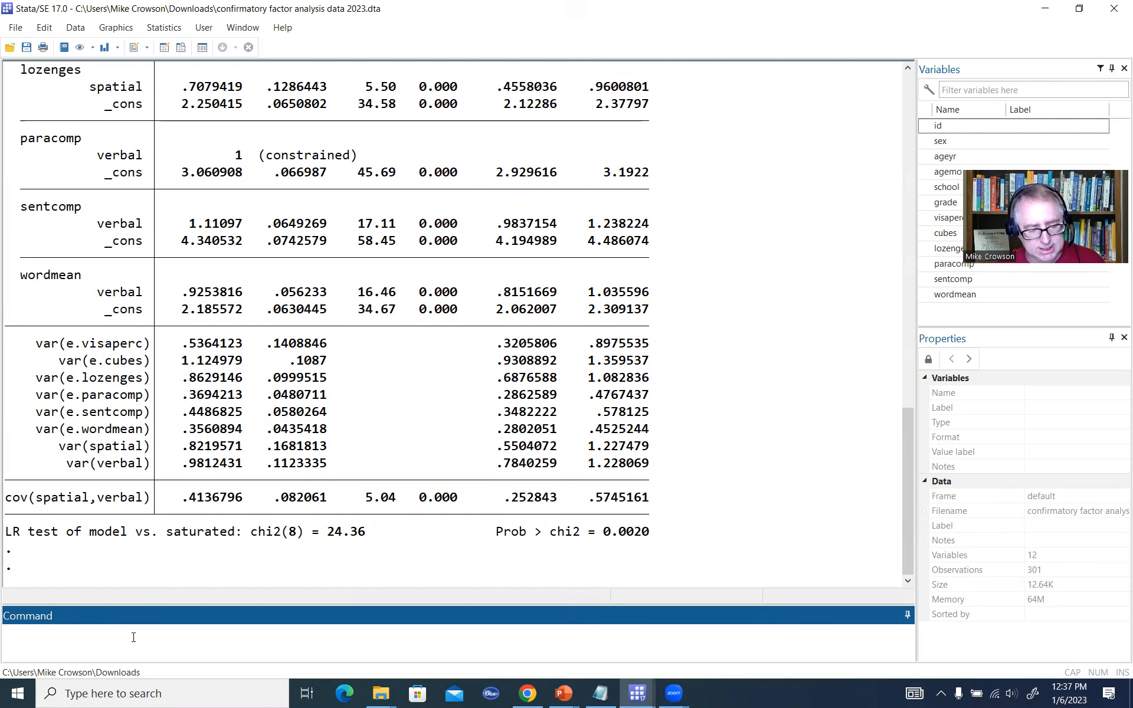
pyautogui.write('estat')
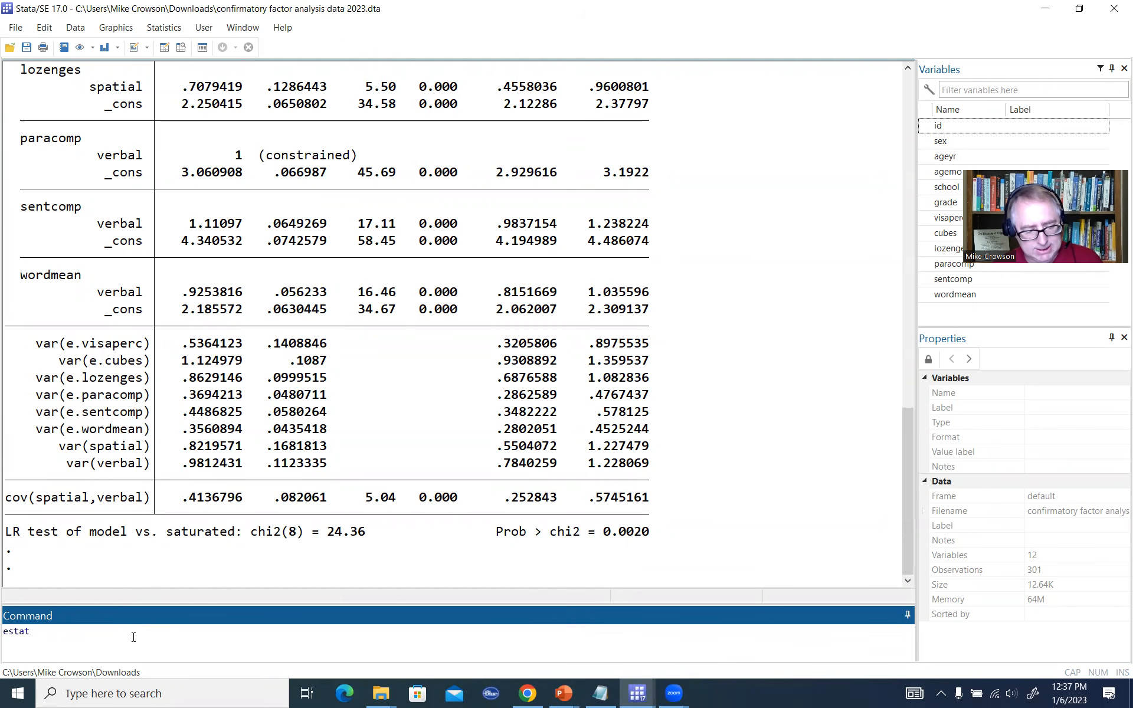
pyautogui.write(' eqgof')
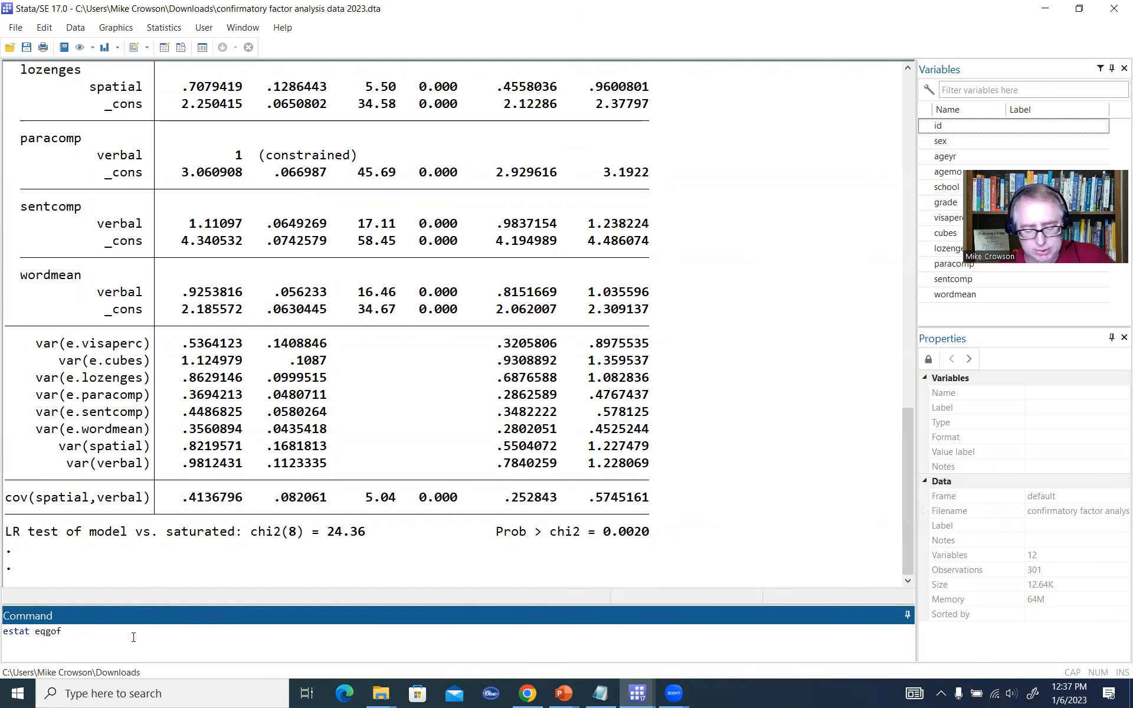
pyautogui.press('Return')
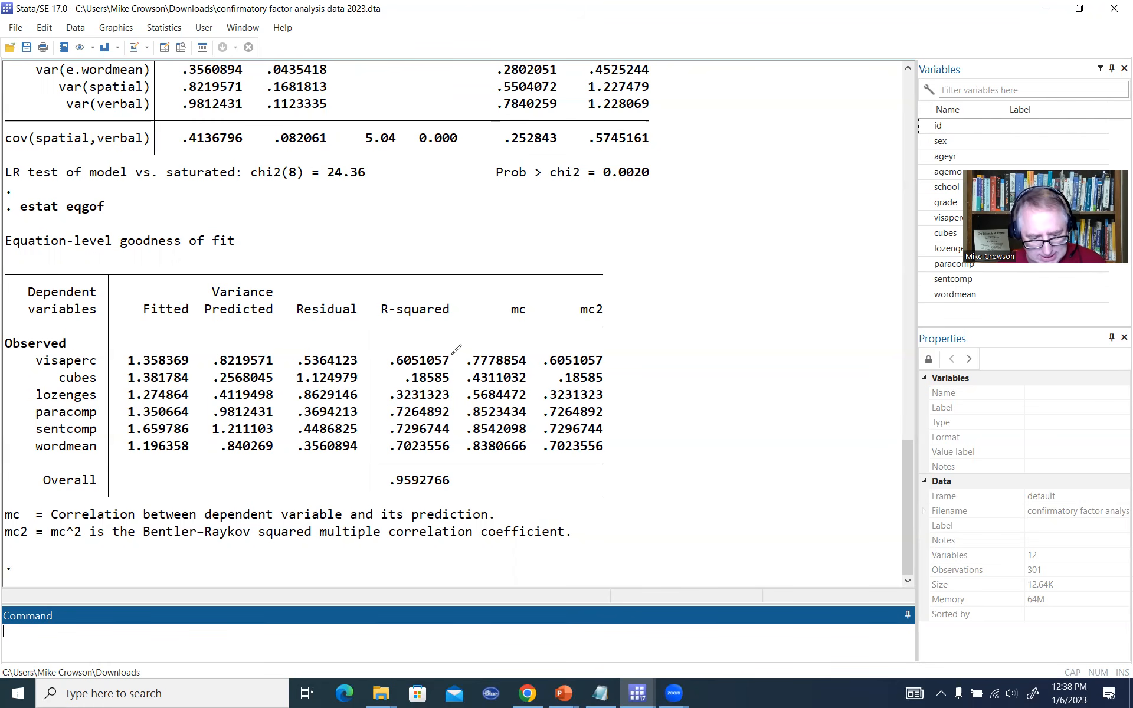
# Examine the R-squared of each indicator, from visaperc, cubes and lozenges to paracomp, sentcomp and wordmean
pyautogui.moveTo(453, 353); pyautogui.dragTo(464, 347)
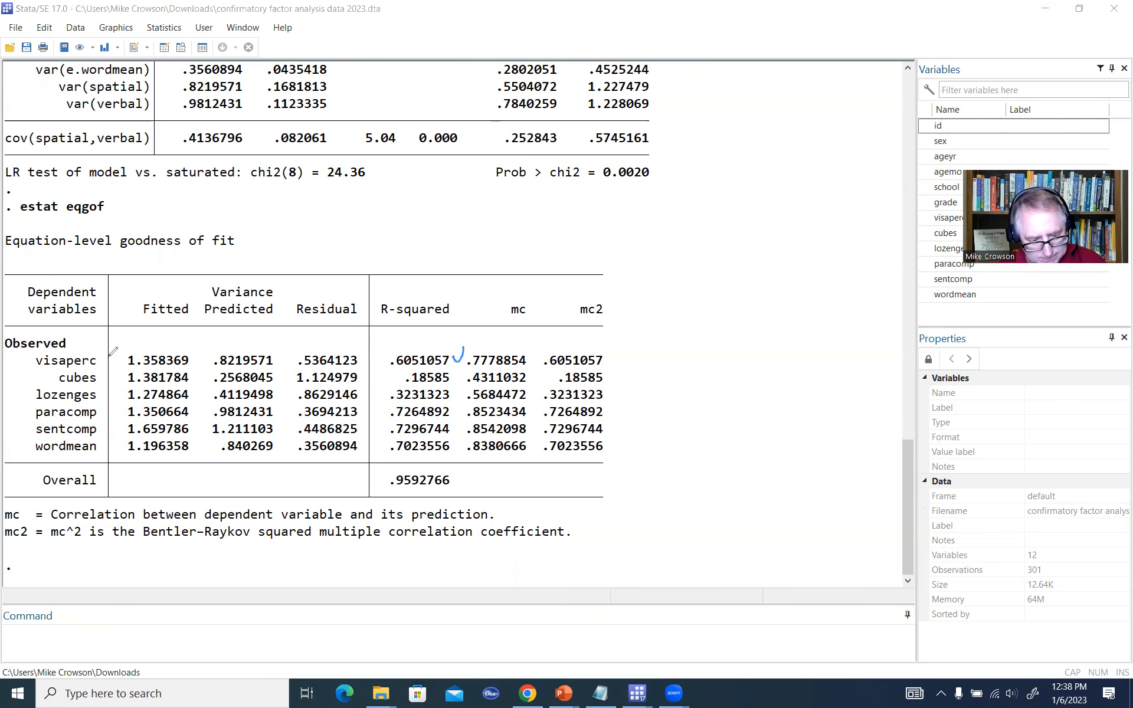
pyautogui.moveTo(102, 353); pyautogui.dragTo(106, 342)
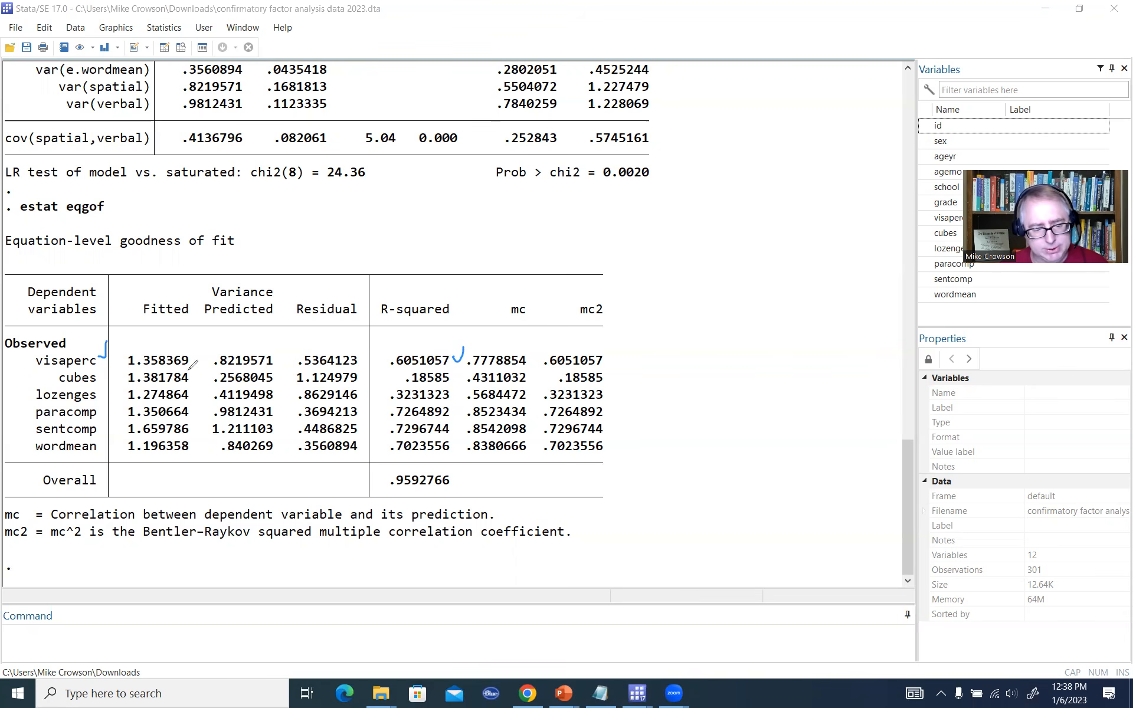
pyautogui.moveTo(102, 373); pyautogui.dragTo(103, 358)
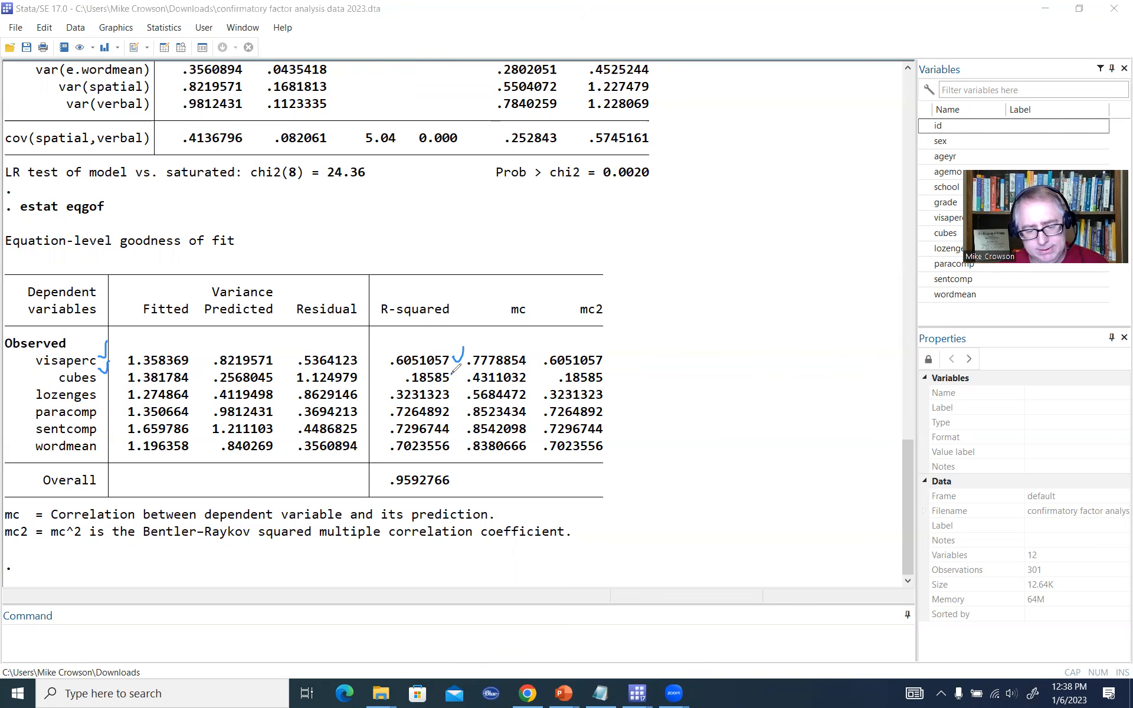
pyautogui.moveTo(453, 373); pyautogui.dragTo(462, 366)
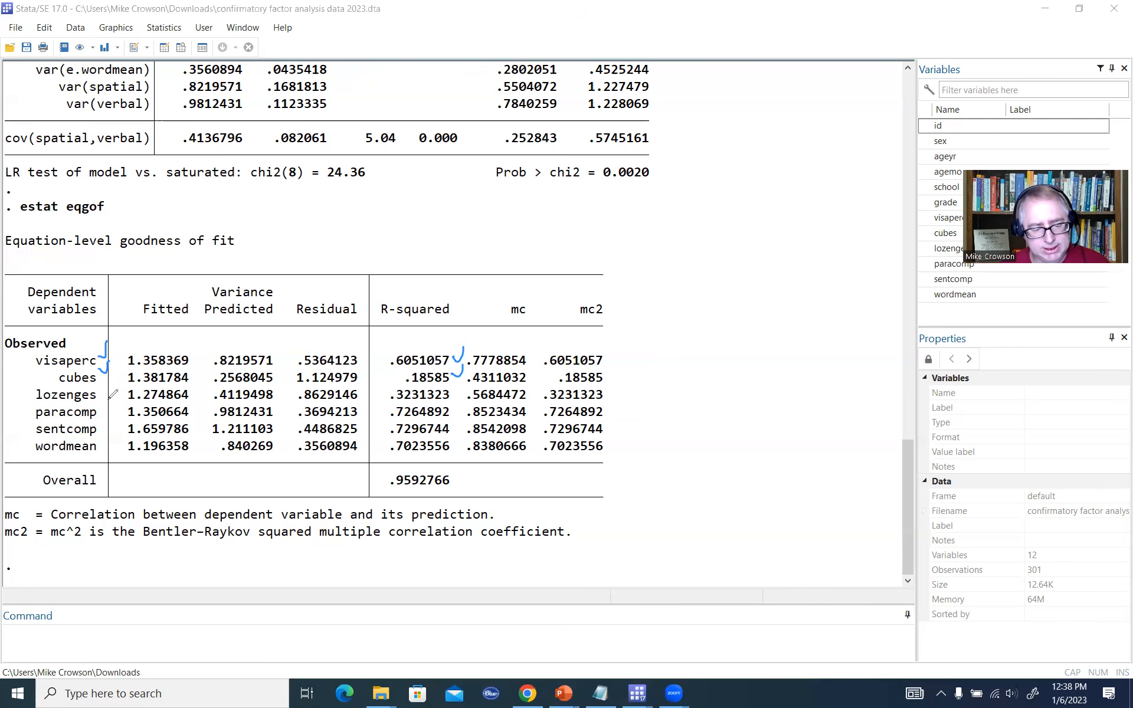
pyautogui.moveTo(109, 381); pyautogui.dragTo(103, 395)
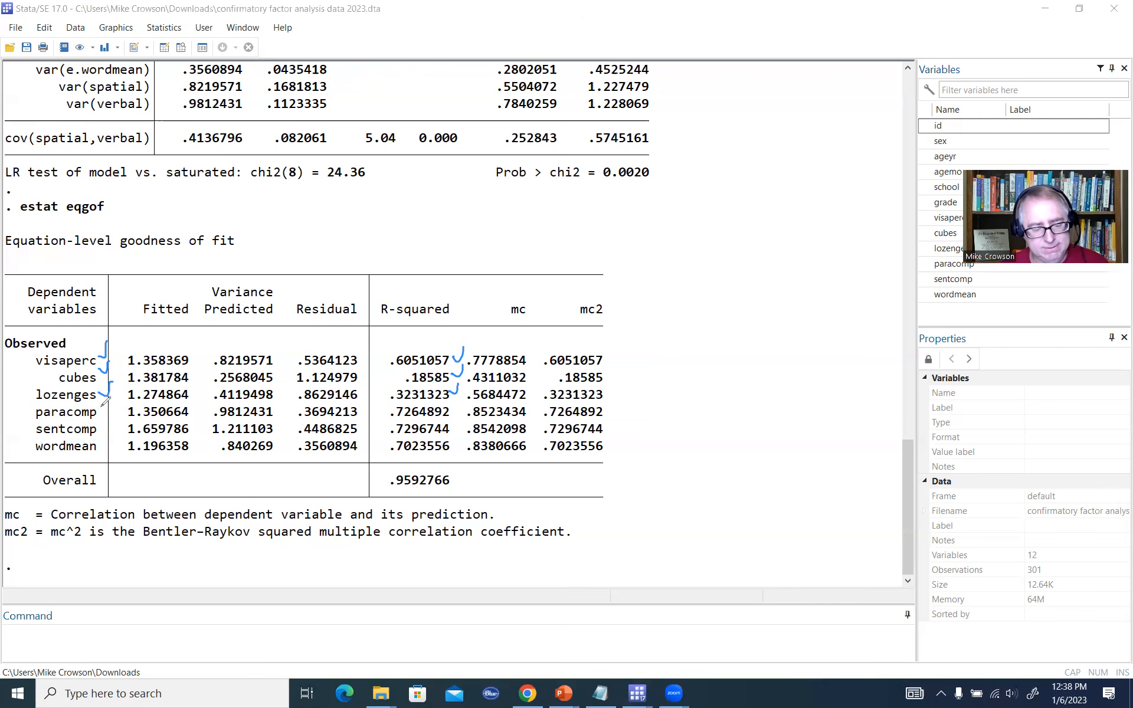
pyautogui.moveTo(103, 408); pyautogui.dragTo(114, 453)
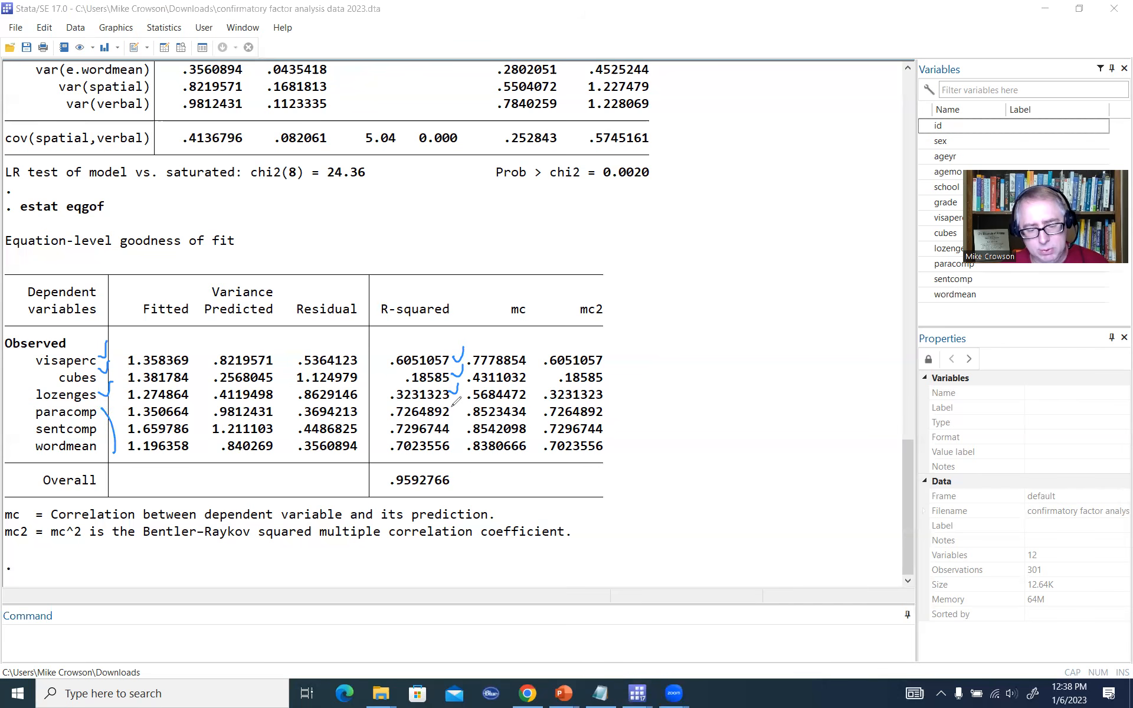
pyautogui.moveTo(452, 408); pyautogui.dragTo(452, 448)
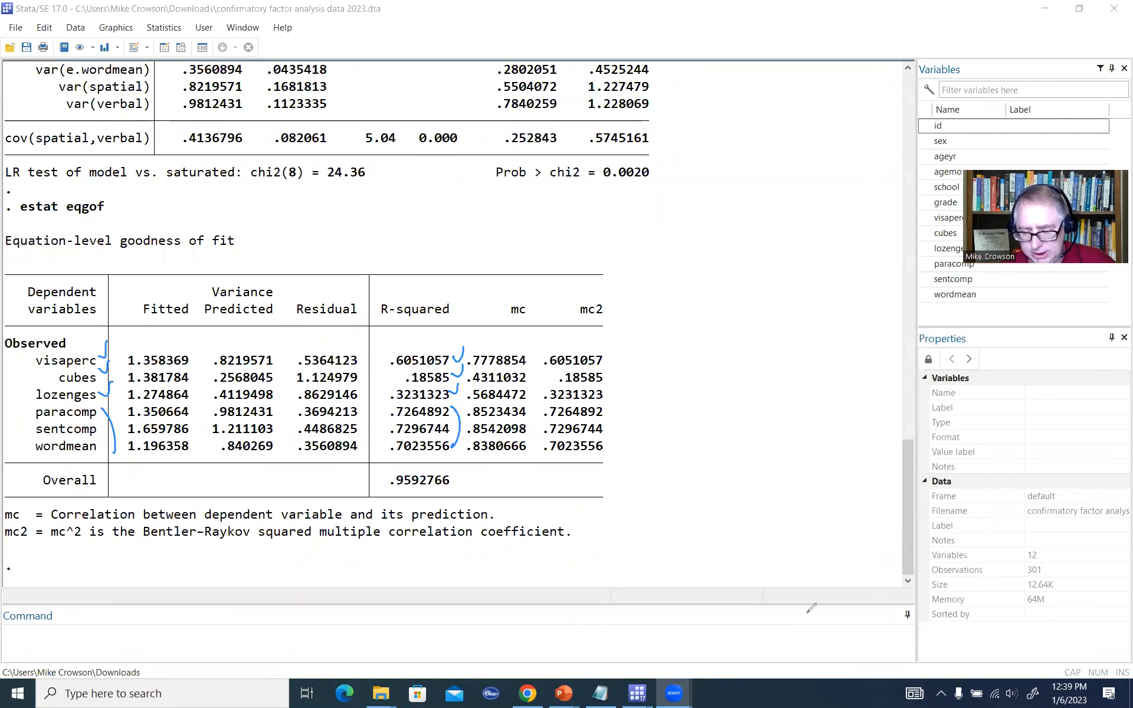
pyautogui.click(1075, 440)
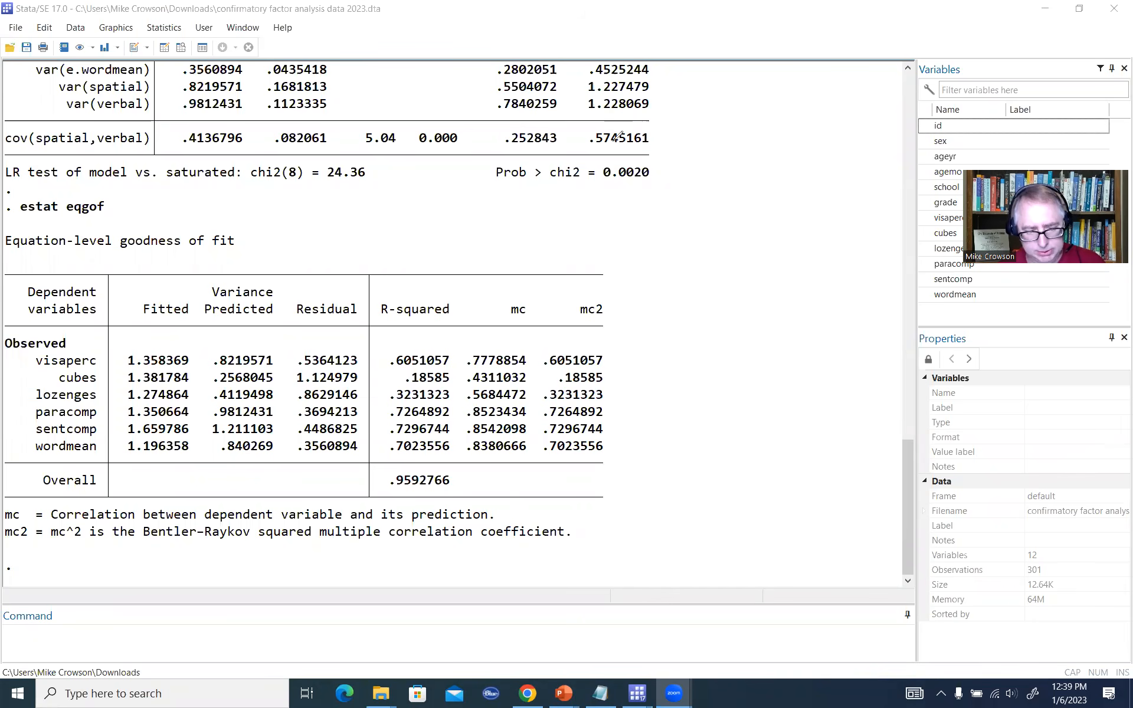
pyautogui.click(375, 138)
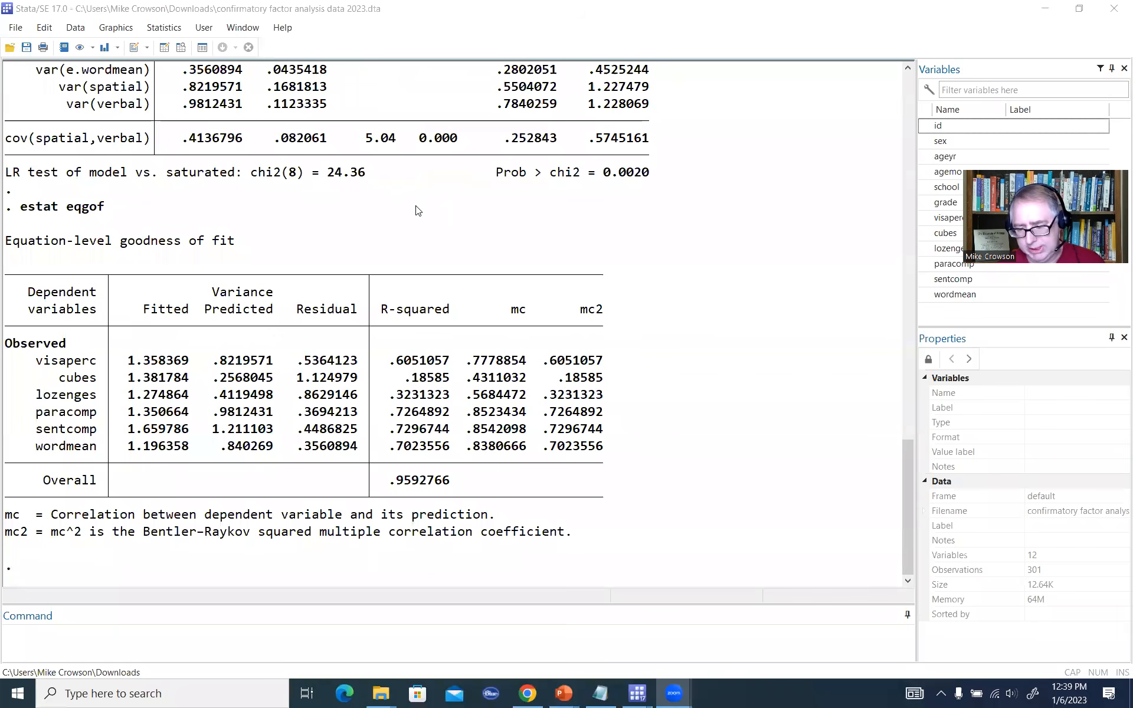
# Run estat gof, stats(all) to produce the full set of model fit statistics
pyautogui.click(376, 634)
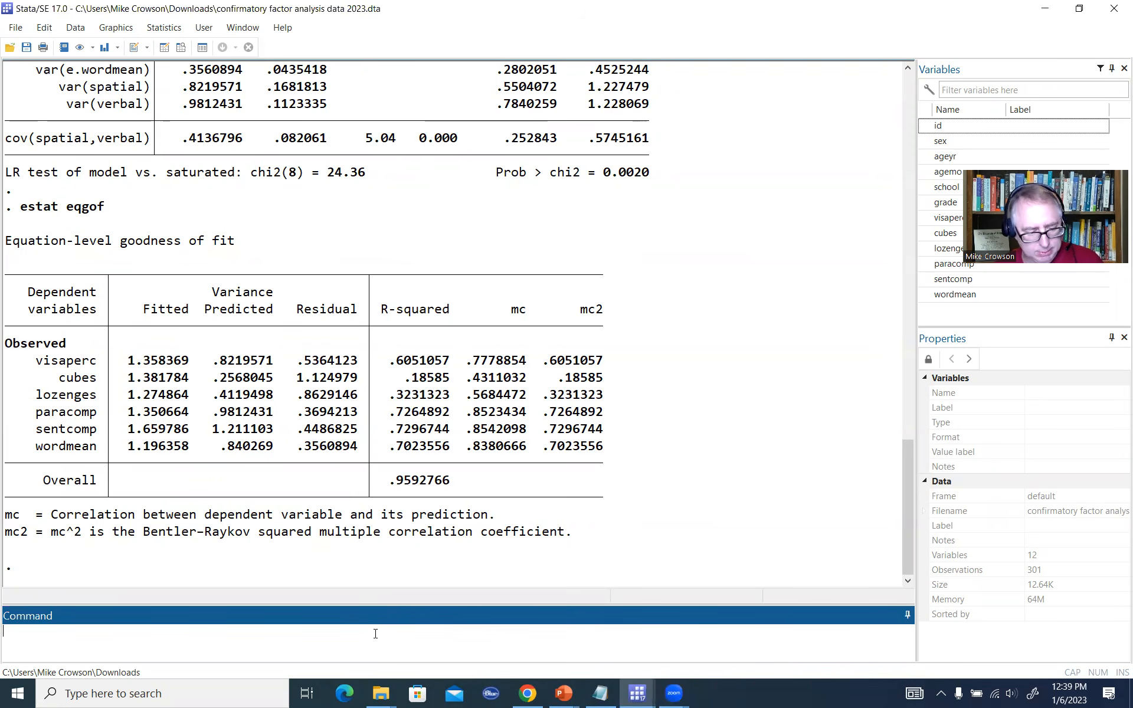
pyautogui.write('est')
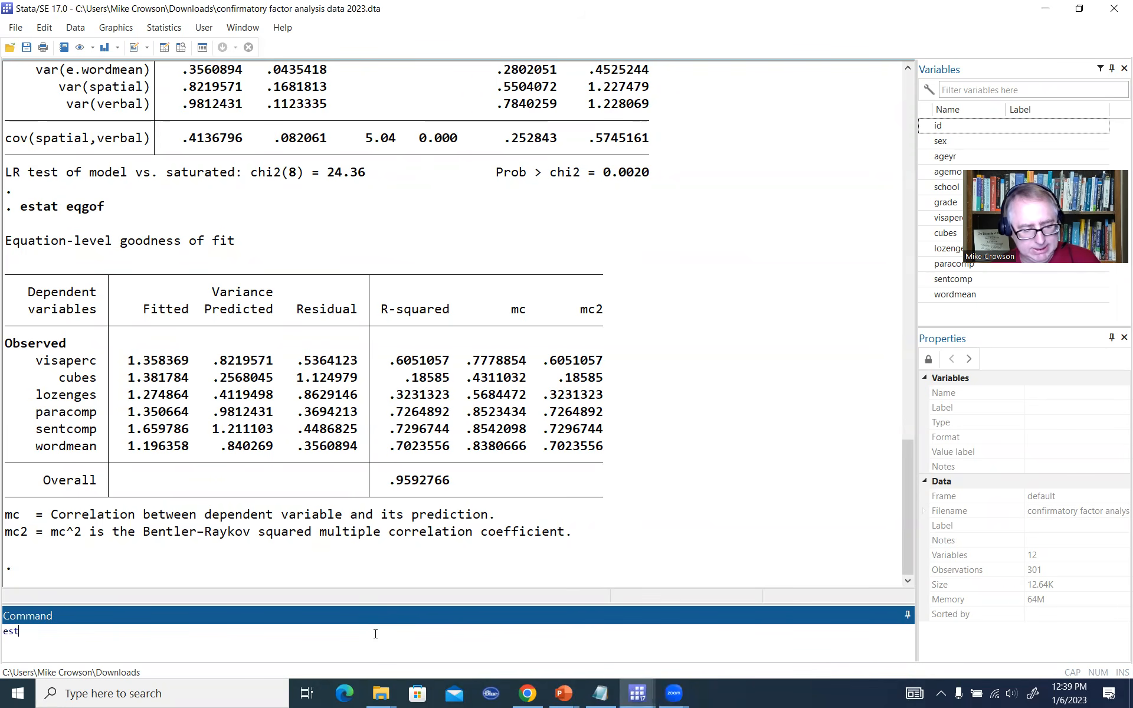
pyautogui.write('at gof,')
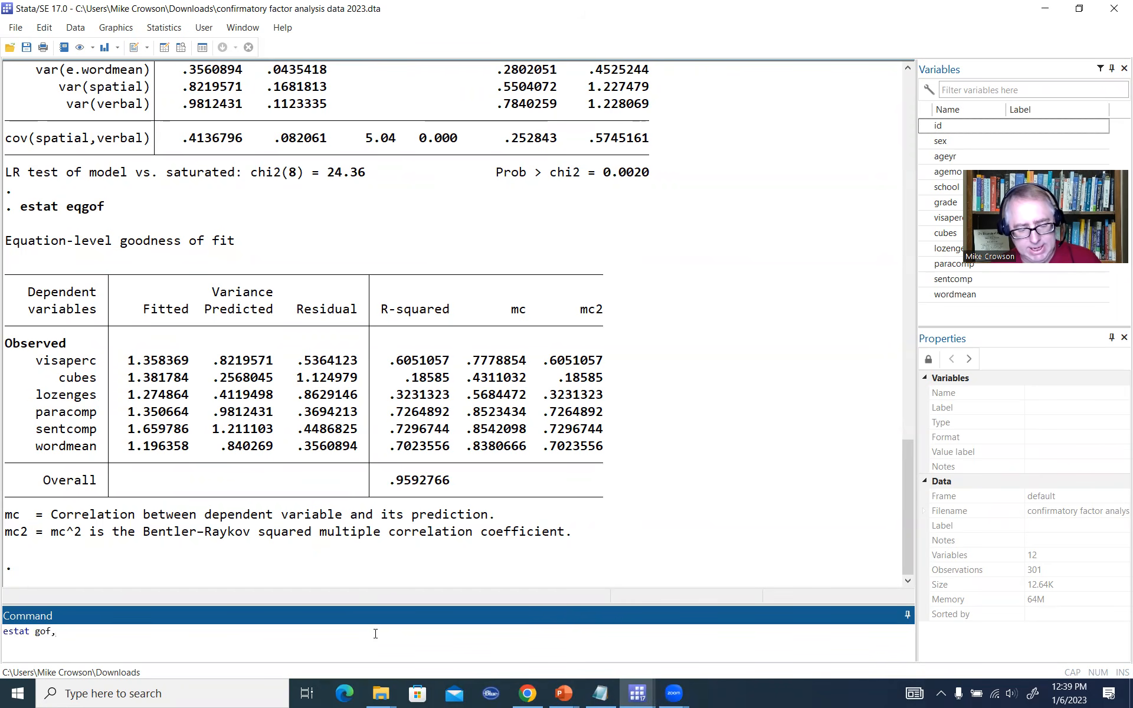
pyautogui.write(' stata')
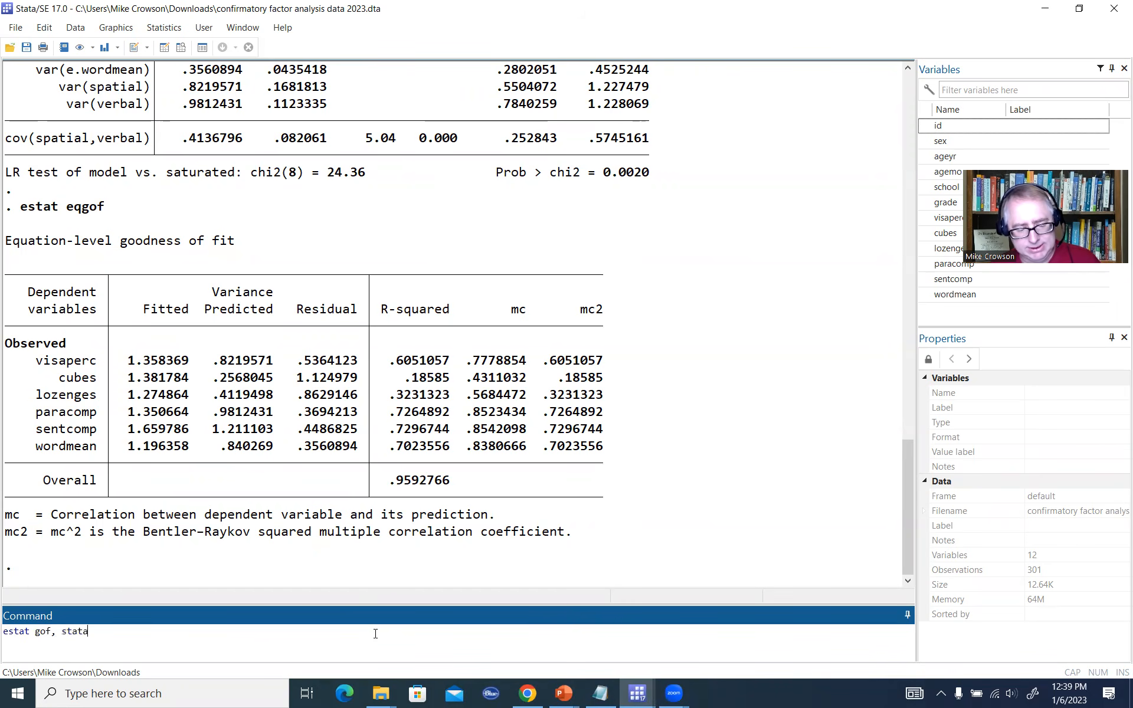
pyautogui.press('BackSpace')
pyautogui.write('s(all)')
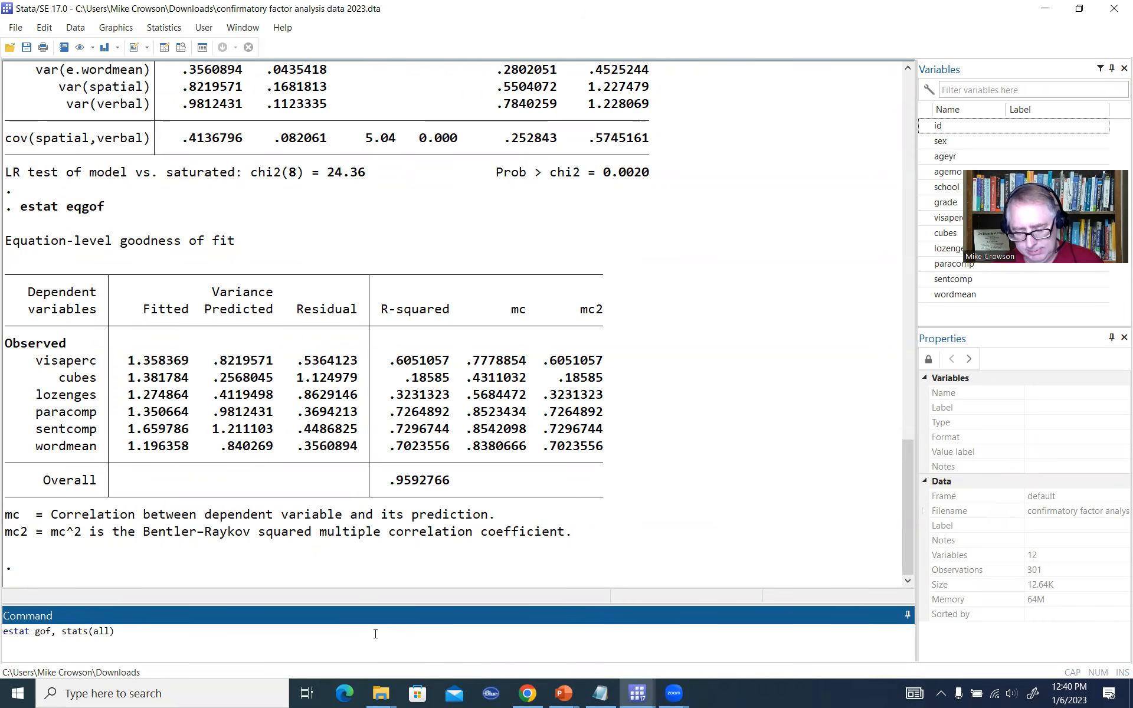
pyautogui.press('Return')
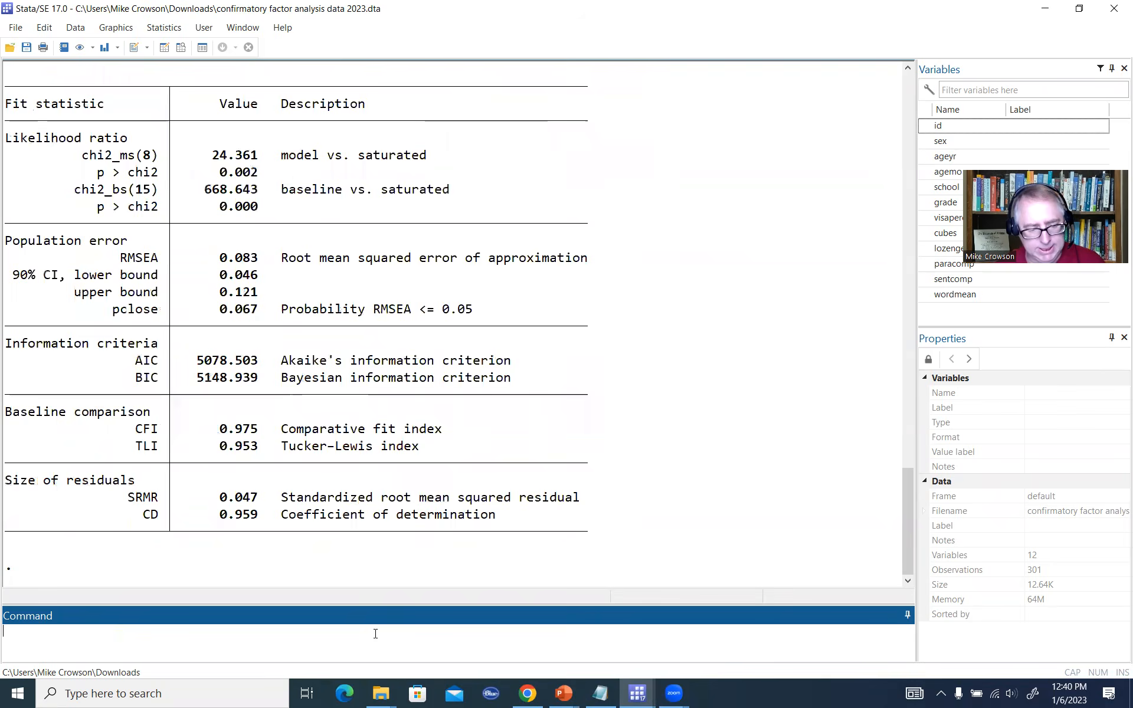
# Examine the model vs. saturated chi-square test with its p-value, and the RMSEA in the fit statistics table
pyautogui.scroll(1, 530, 364)
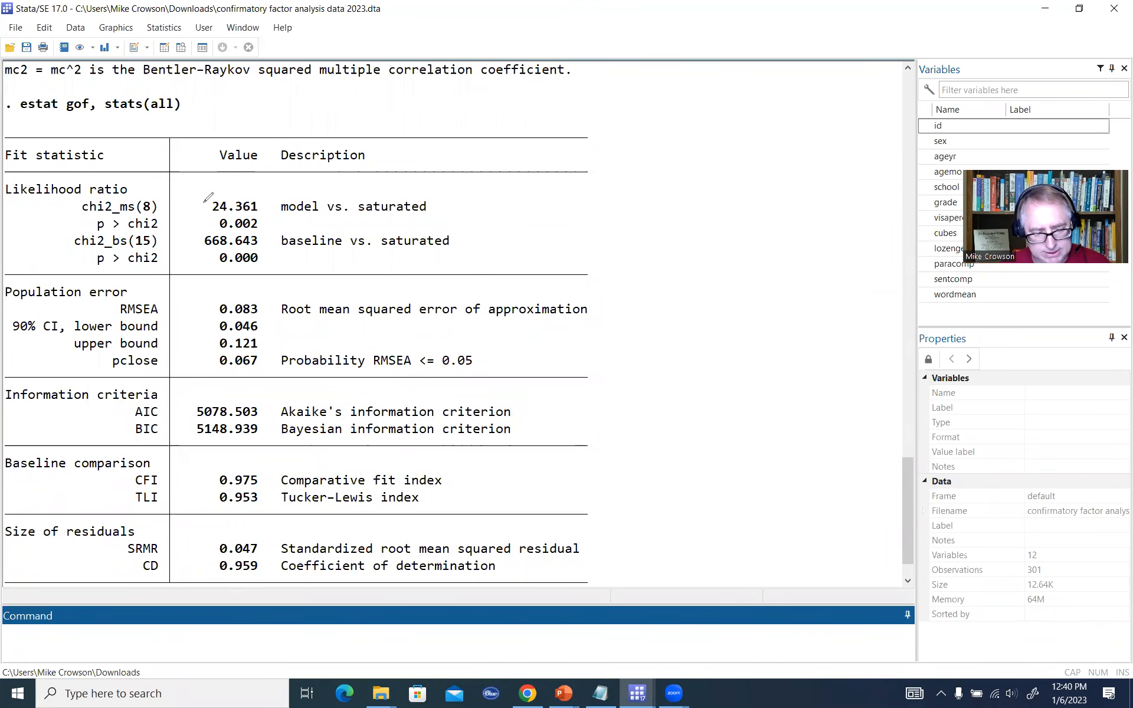
pyautogui.moveTo(206, 199)
pyautogui.mouseDown()
pyautogui.moveTo(273, 211)
pyautogui.moveTo(248, 231)
pyautogui.moveTo(203, 192)
pyautogui.mouseUp()
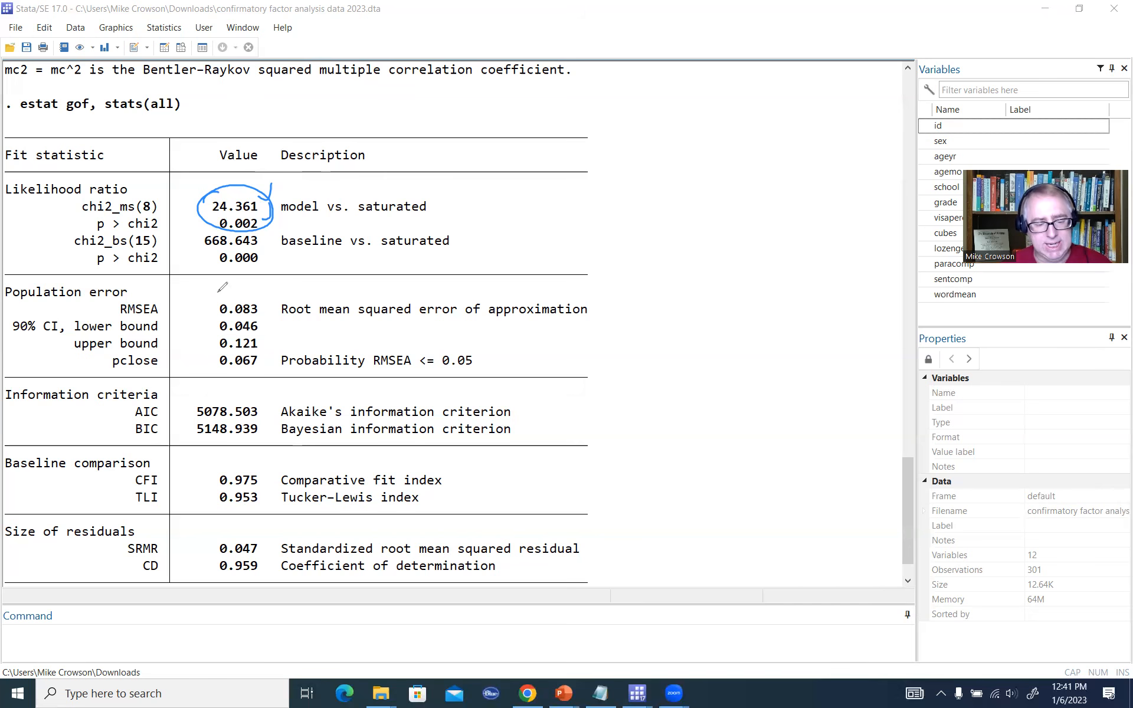
pyautogui.moveTo(121, 319); pyautogui.dragTo(158, 318)
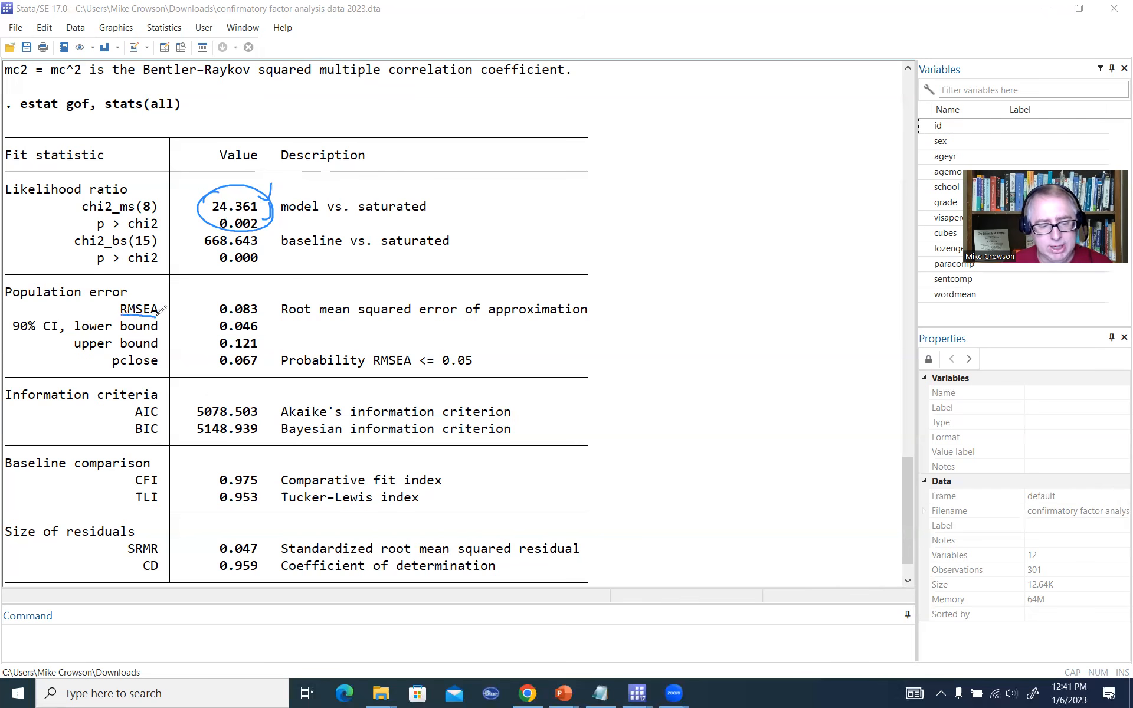
pyautogui.moveTo(232, 293)
pyautogui.mouseDown()
pyautogui.moveTo(248, 293)
pyautogui.moveTo(204, 316)
pyautogui.moveTo(227, 293)
pyautogui.mouseUp()
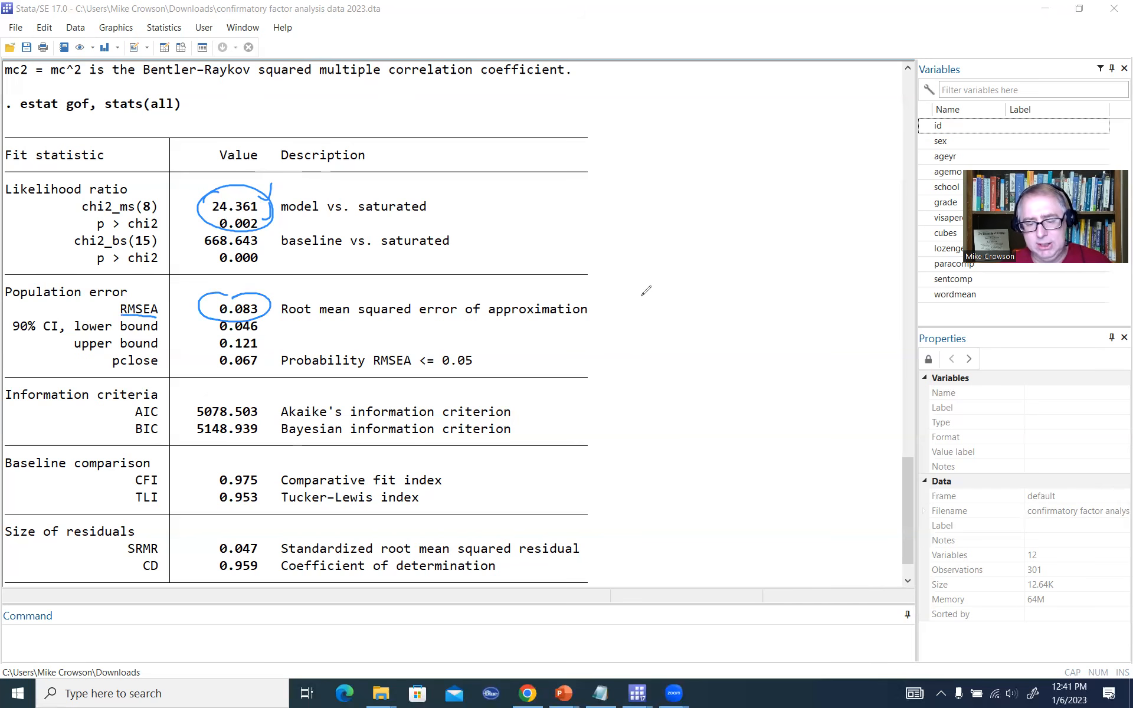
# Compare the RMSEA with the benchmark ranges .0 to .05, .05 to .08, .08 to .10 and above .10, noting them beside the table
pyautogui.click(640, 293)
pyautogui.moveTo(657, 282)
pyautogui.mouseDown()
pyautogui.moveTo(713, 288)
pyautogui.moveTo(721, 269)
pyautogui.mouseUp()
pyautogui.click(694, 287)
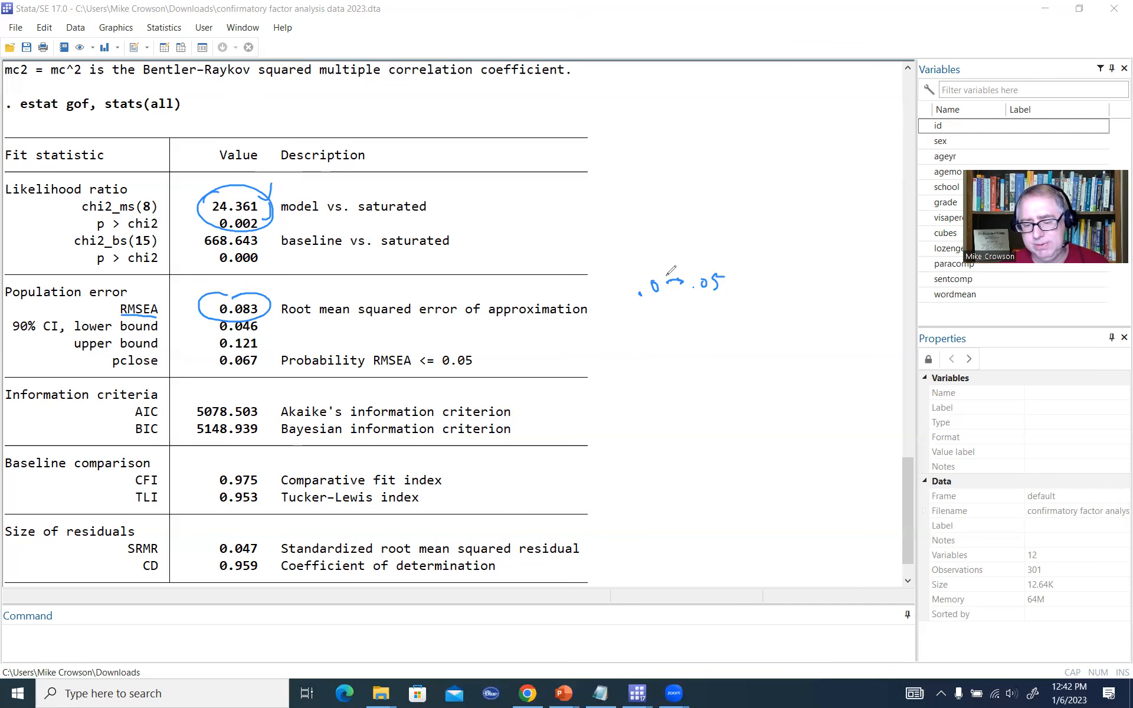
pyautogui.click(640, 322)
pyautogui.moveTo(653, 311); pyautogui.dragTo(731, 305)
pyautogui.click(703, 320)
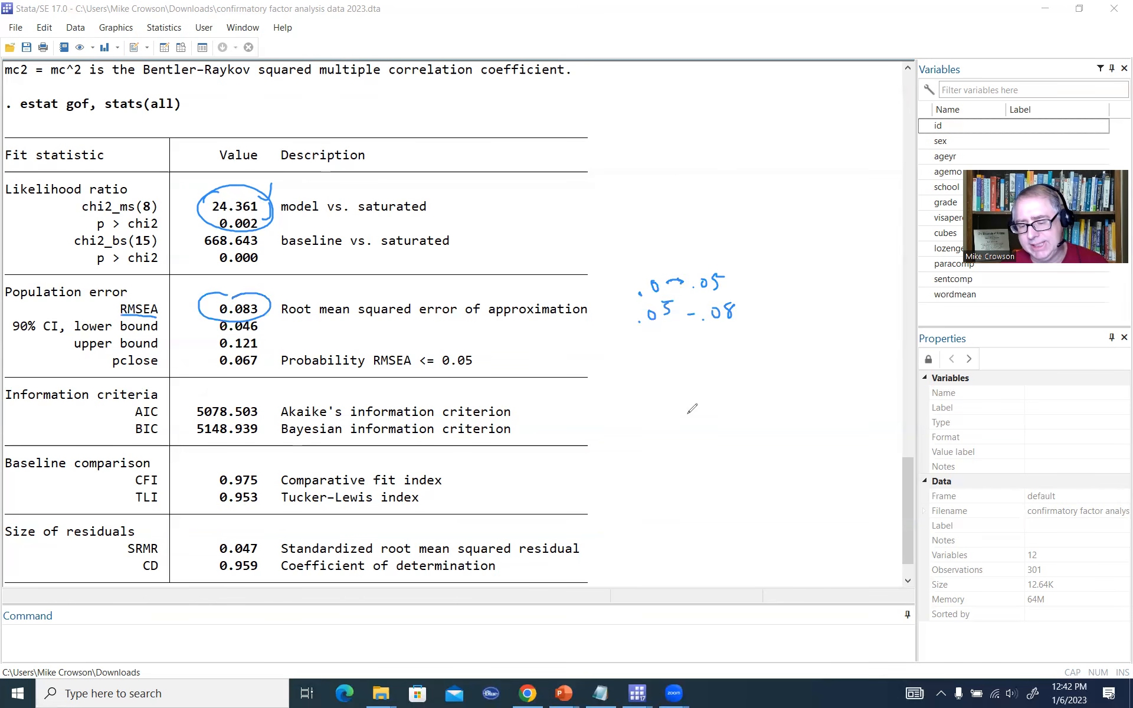
pyautogui.click(647, 354)
pyautogui.moveTo(659, 346); pyautogui.dragTo(714, 343)
pyautogui.click(697, 350)
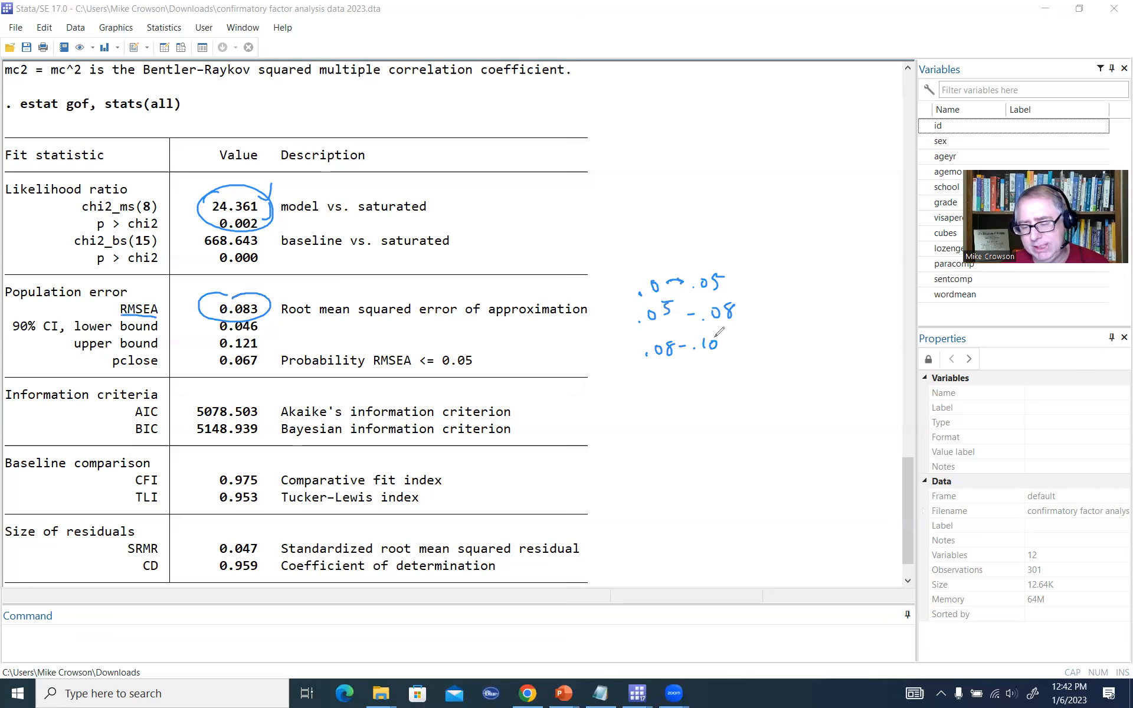
pyautogui.moveTo(658, 376); pyautogui.dragTo(687, 373)
pyautogui.click(668, 382)
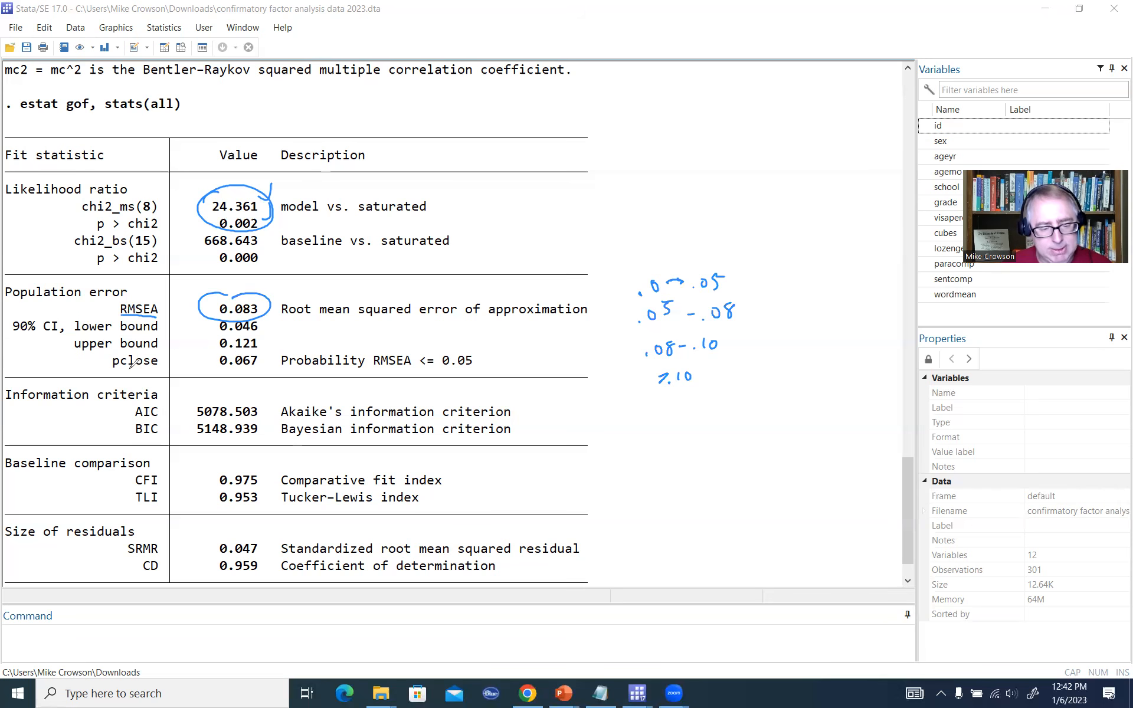
# Examine pclose for the RMSEA, and compare CFI and TLI with the benchmarks > .90 and .95 or greater, noting them beside the table
pyautogui.moveTo(122, 371); pyautogui.dragTo(149, 372)
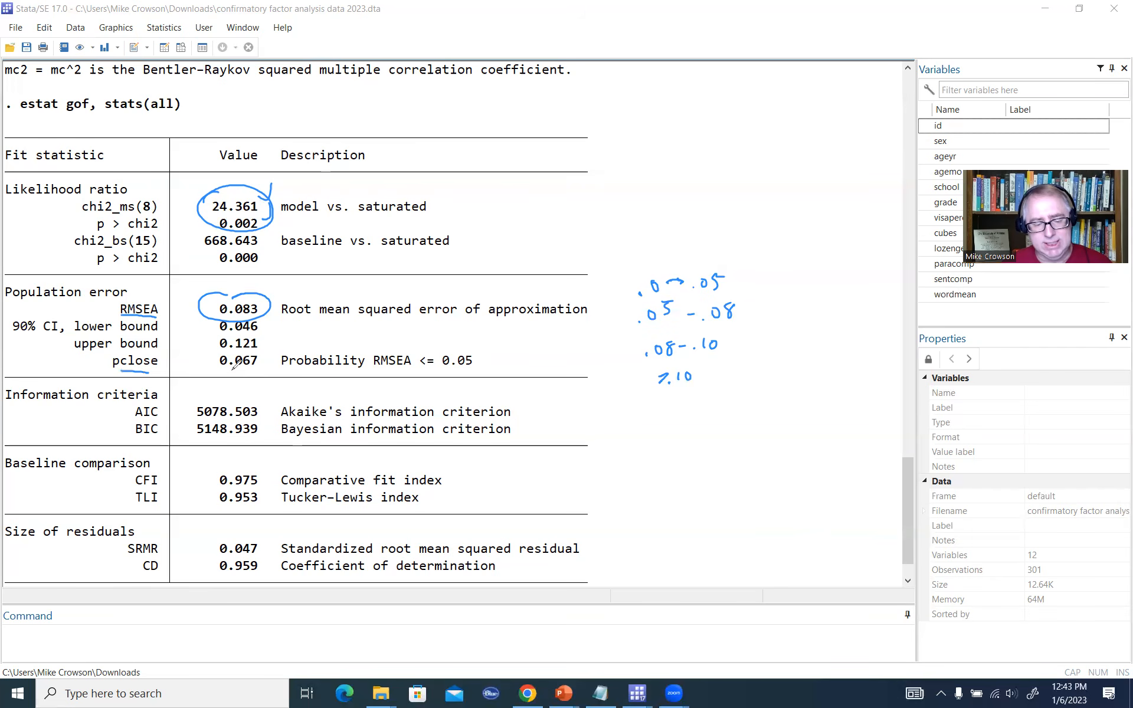
pyautogui.moveTo(259, 363)
pyautogui.mouseDown()
pyautogui.moveTo(246, 374)
pyautogui.moveTo(227, 349)
pyautogui.moveTo(273, 354)
pyautogui.mouseUp()
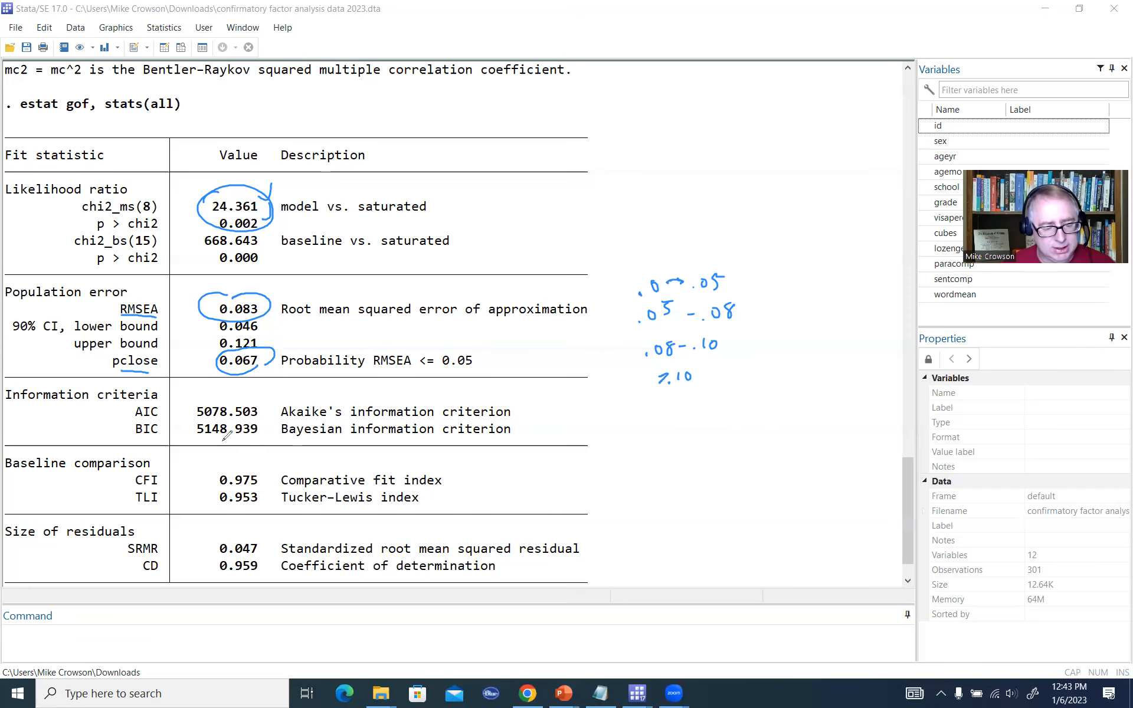
pyautogui.moveTo(224, 468)
pyautogui.mouseDown()
pyautogui.moveTo(269, 475)
pyautogui.moveTo(228, 464)
pyautogui.mouseUp()
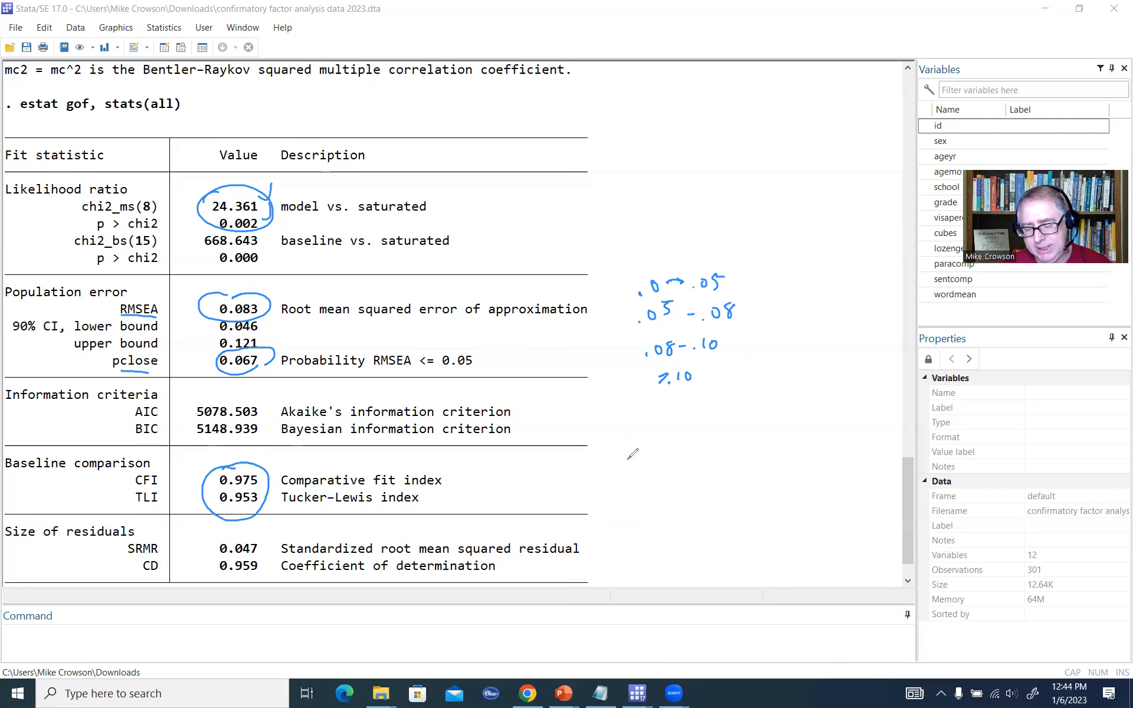
pyautogui.moveTo(629, 459)
pyautogui.mouseDown()
pyautogui.moveTo(643, 465)
pyautogui.moveTo(626, 475)
pyautogui.moveTo(670, 449)
pyautogui.moveTo(660, 473)
pyautogui.moveTo(673, 458)
pyautogui.mouseUp()
pyautogui.click(648, 472)
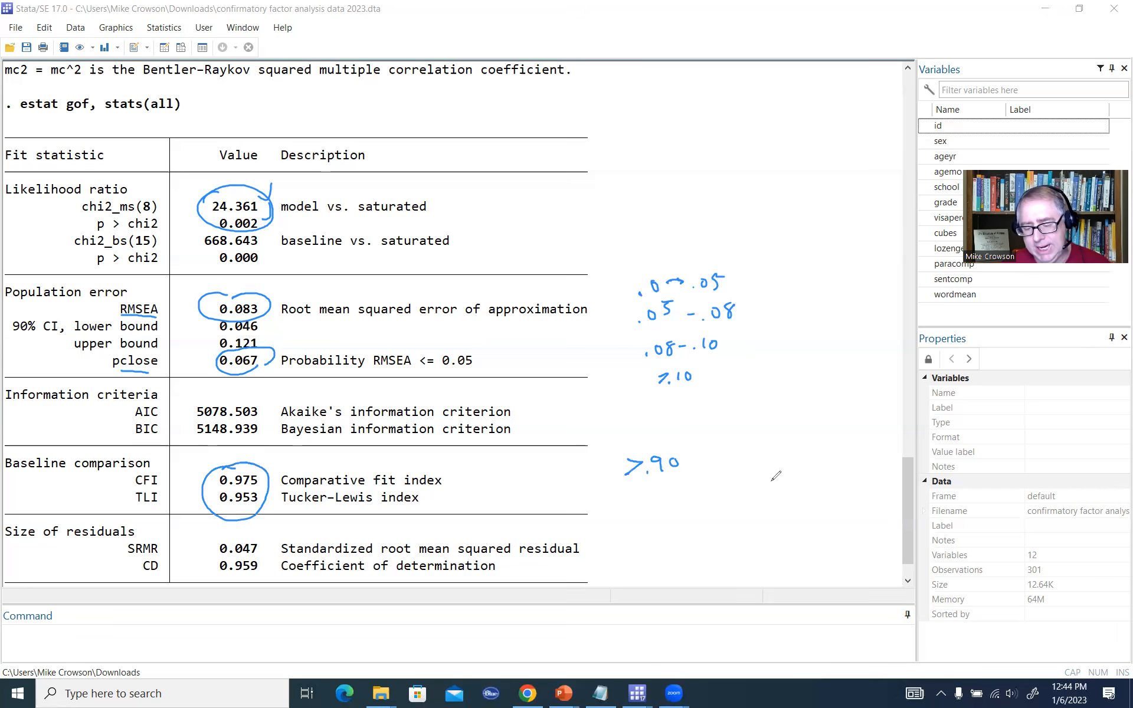
pyautogui.click(741, 470)
pyautogui.moveTo(754, 456)
pyautogui.mouseDown()
pyautogui.moveTo(751, 468)
pyautogui.moveTo(773, 464)
pyautogui.mouseUp()
pyautogui.moveTo(781, 468)
pyautogui.mouseDown()
pyautogui.moveTo(804, 457)
pyautogui.moveTo(792, 461)
pyautogui.mouseUp()
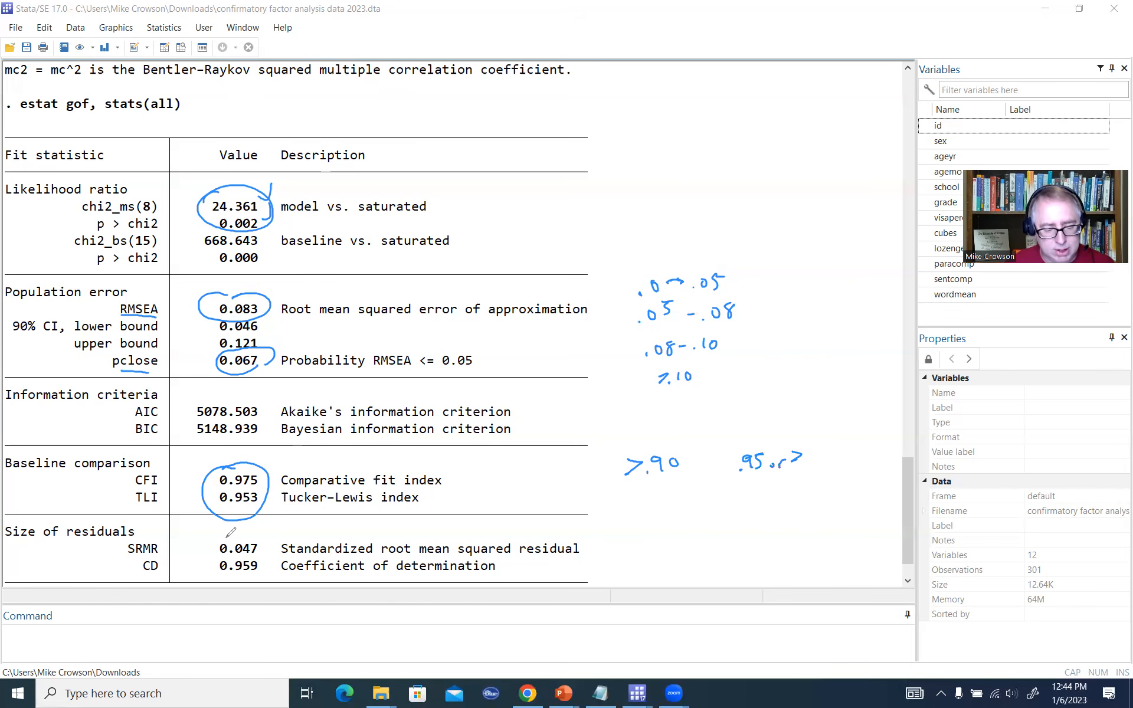
# Compare the SRMR with the benchmarks 0 for perfect fit, 0 to .05 and .05 to .10, noting them beside the table
pyautogui.moveTo(227, 536)
pyautogui.mouseDown()
pyautogui.moveTo(265, 549)
pyautogui.moveTo(211, 552)
pyautogui.moveTo(257, 534)
pyautogui.mouseUp()
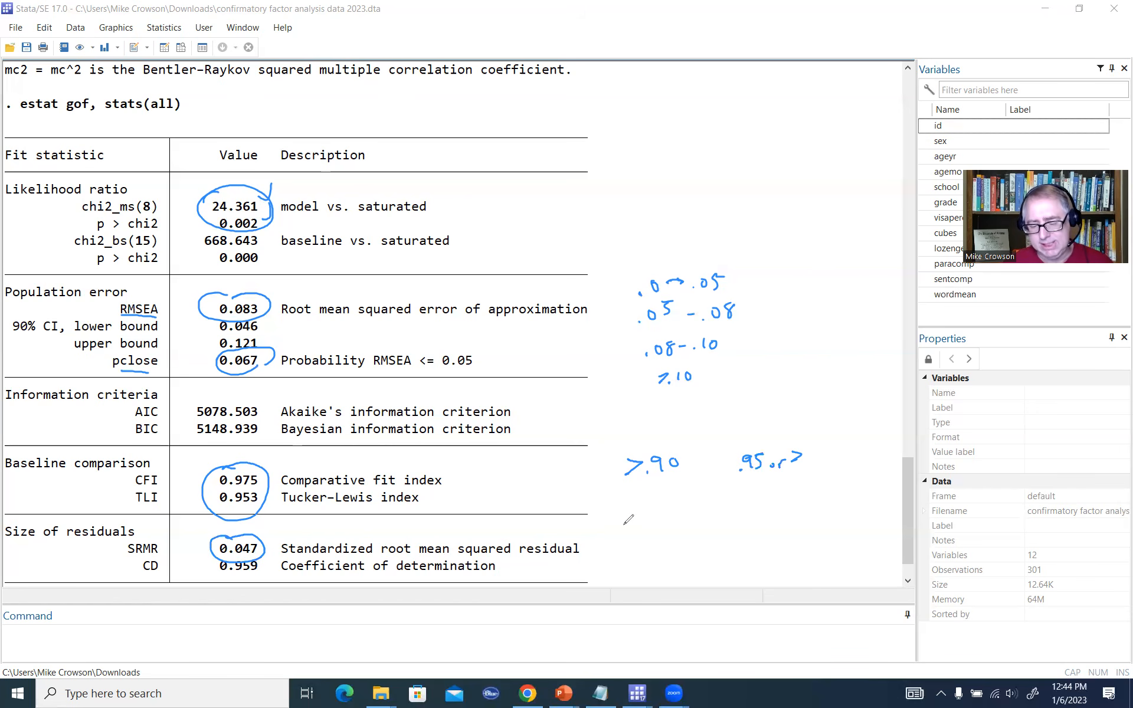
pyautogui.moveTo(631, 519)
pyautogui.mouseDown()
pyautogui.moveTo(654, 529)
pyautogui.moveTo(671, 509)
pyautogui.mouseUp()
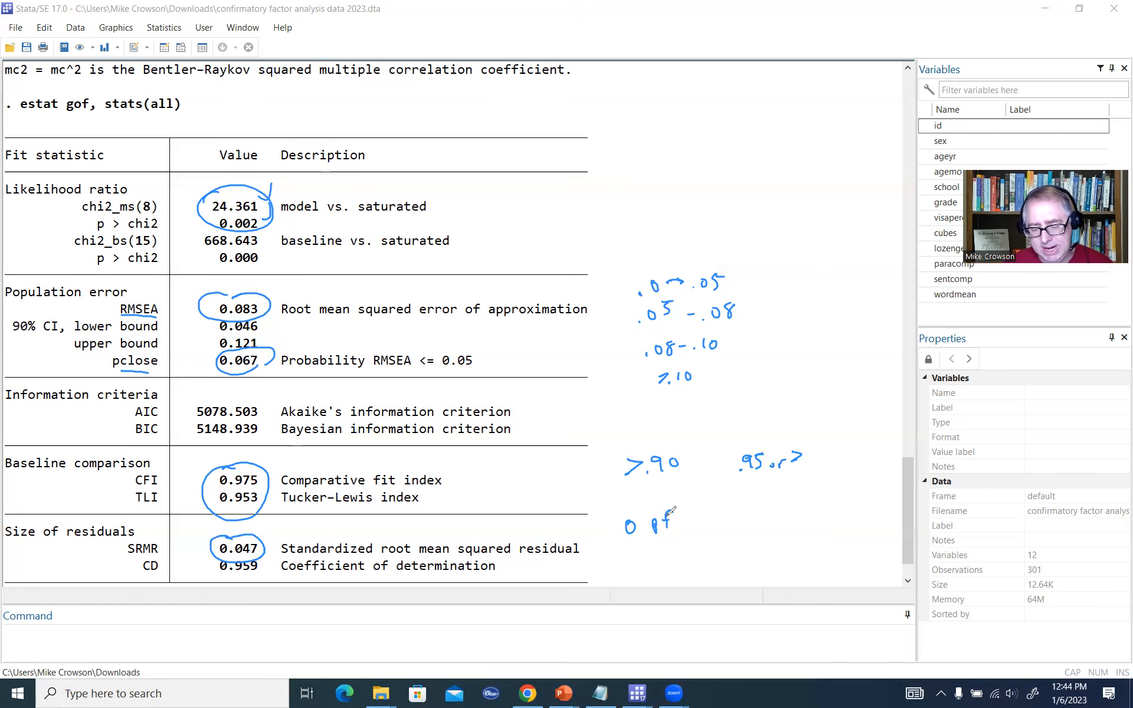
pyautogui.moveTo(637, 549); pyautogui.dragTo(656, 551)
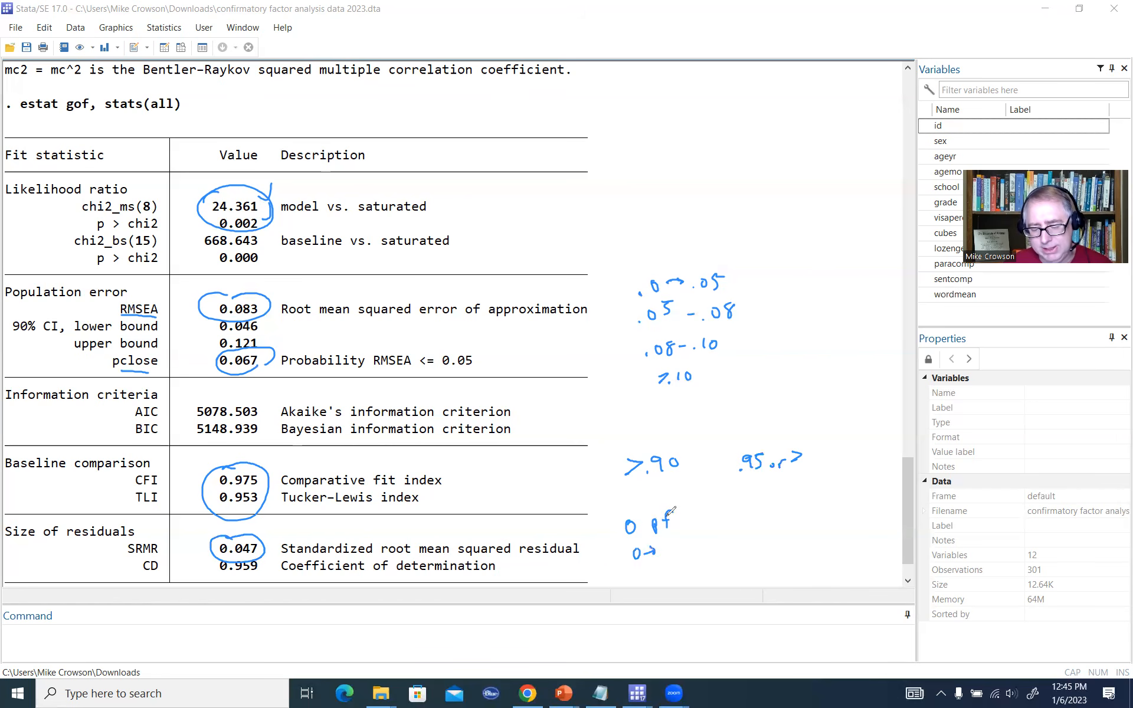
pyautogui.moveTo(683, 542); pyautogui.dragTo(685, 550)
pyautogui.moveTo(685, 535); pyautogui.dragTo(728, 561)
pyautogui.moveTo(729, 549); pyautogui.dragTo(738, 546)
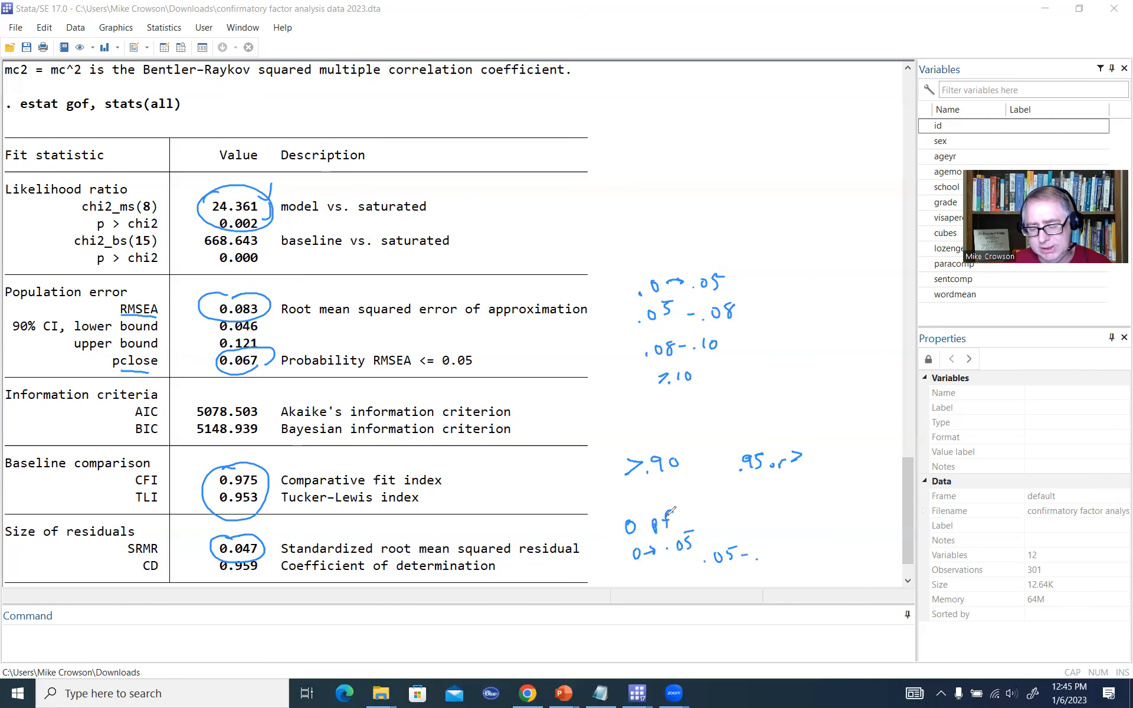
pyautogui.moveTo(767, 546); pyautogui.dragTo(767, 558)
pyautogui.moveTo(778, 548); pyautogui.dragTo(777, 548)
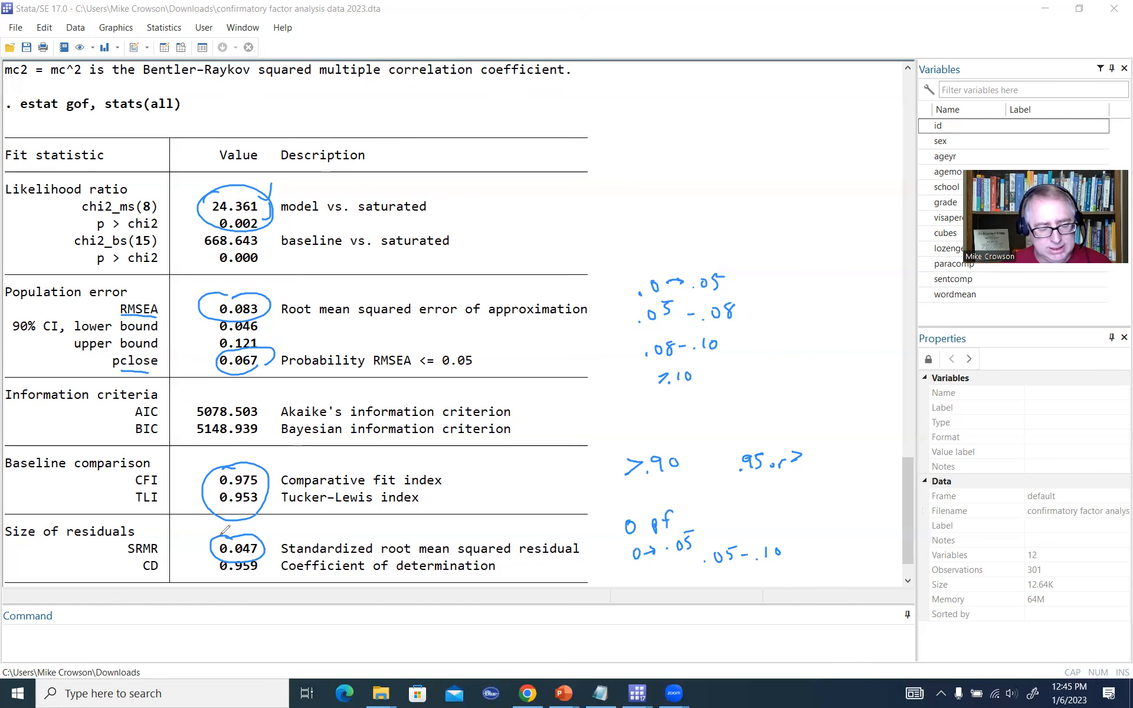
# Review overall fit by ticking off SRMR, CFI and TLI, pclose and RMSEA in the fit table, and clear the annotations
pyautogui.moveTo(269, 530); pyautogui.dragTo(282, 522)
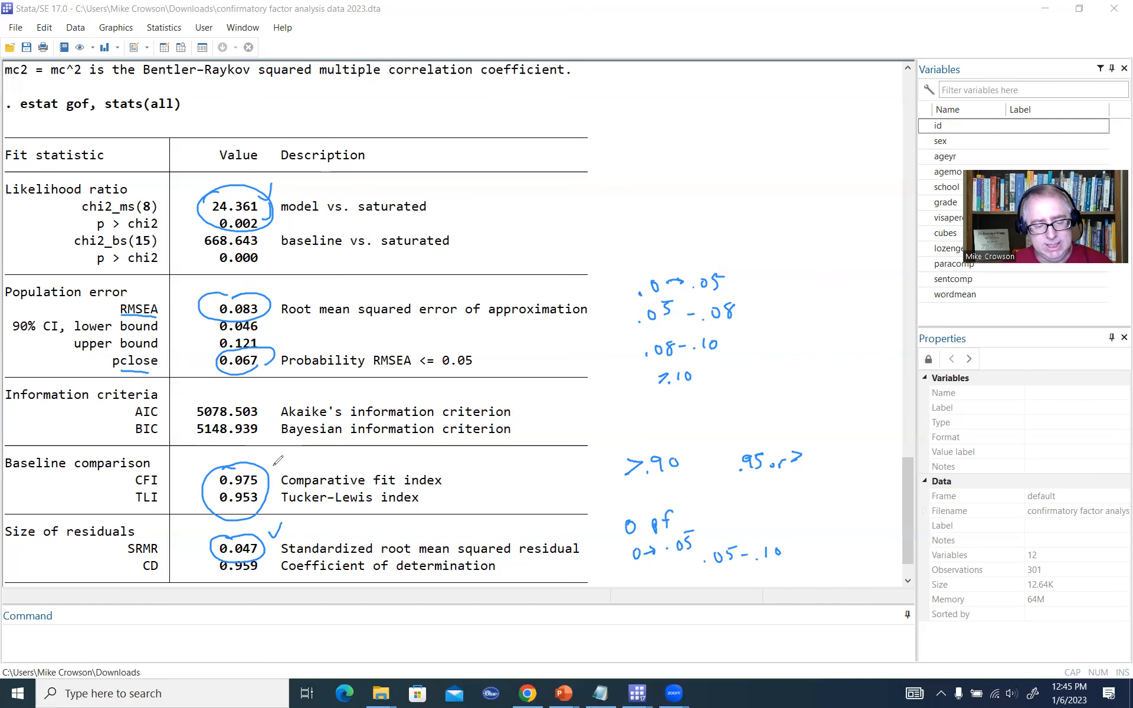
pyautogui.moveTo(275, 460); pyautogui.dragTo(291, 455)
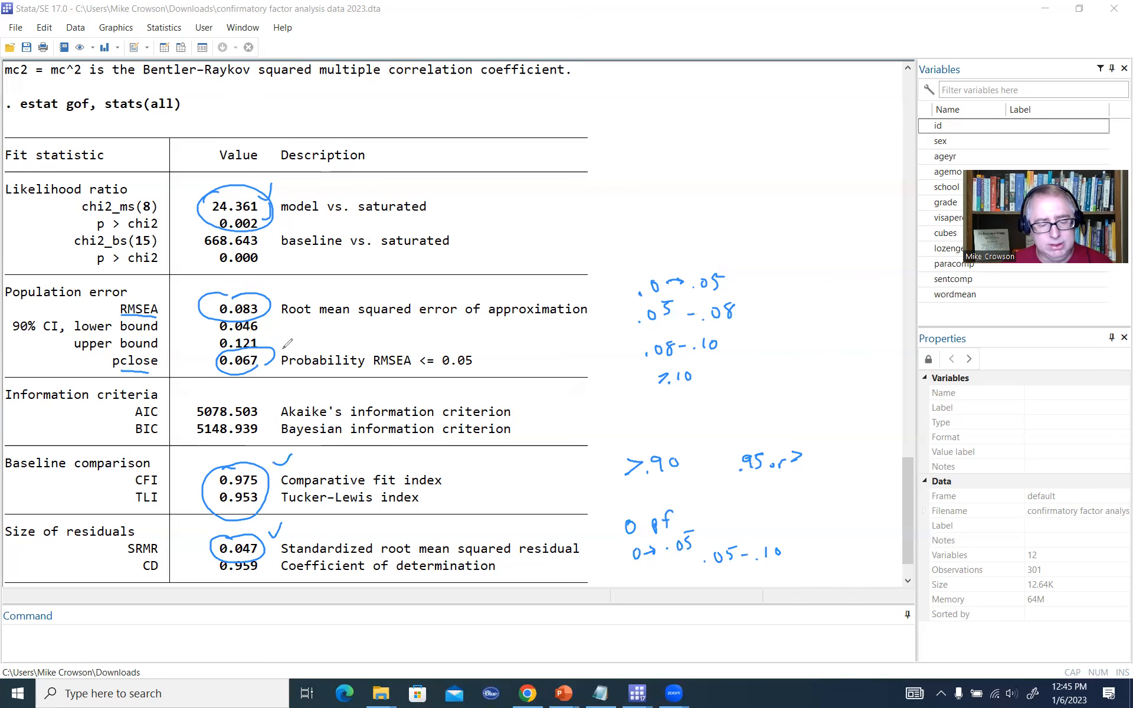
pyautogui.moveTo(285, 349); pyautogui.dragTo(292, 340)
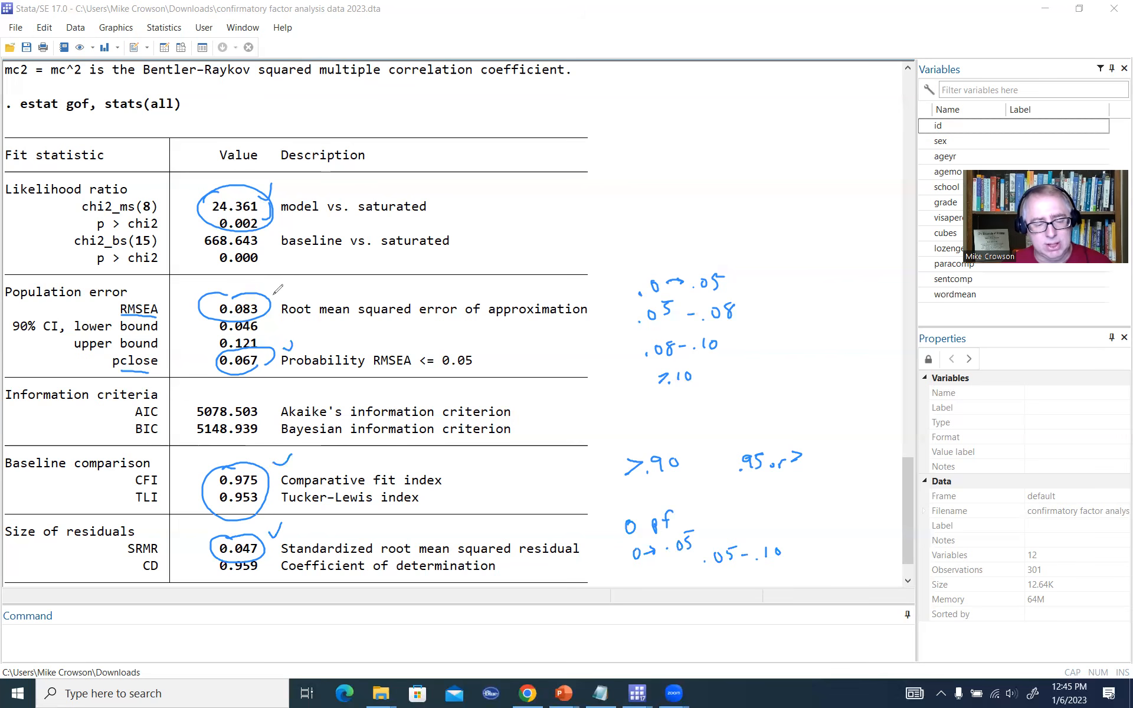
pyautogui.moveTo(276, 293); pyautogui.dragTo(283, 281)
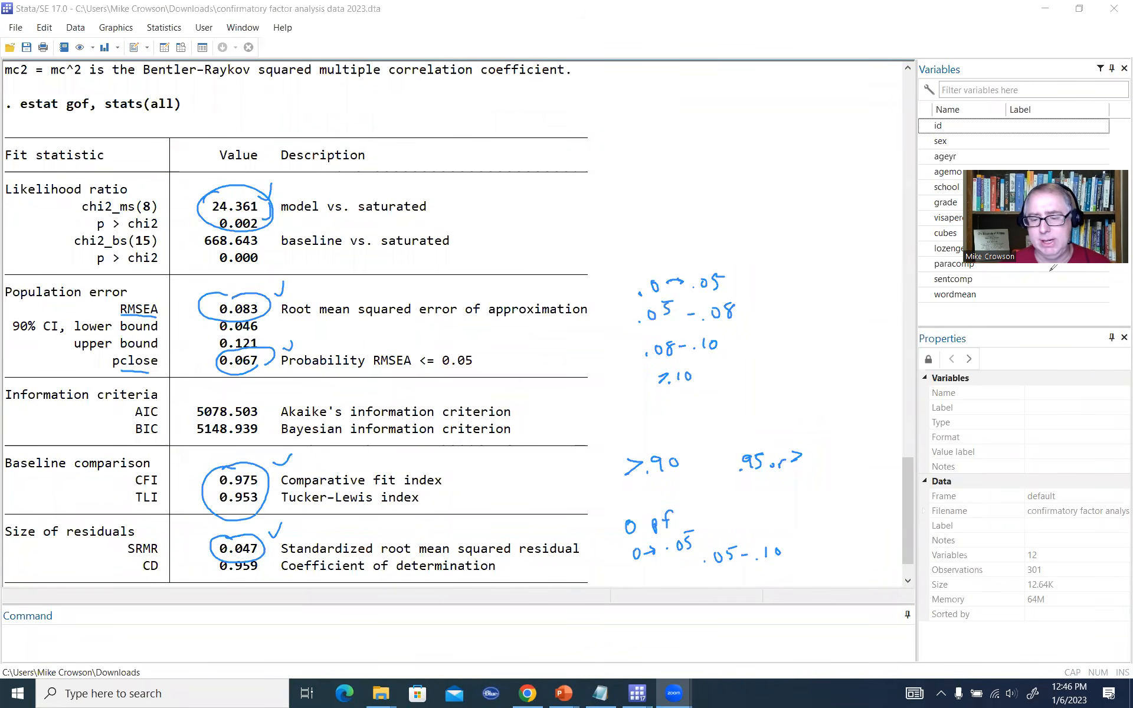
pyautogui.click(709, 125)
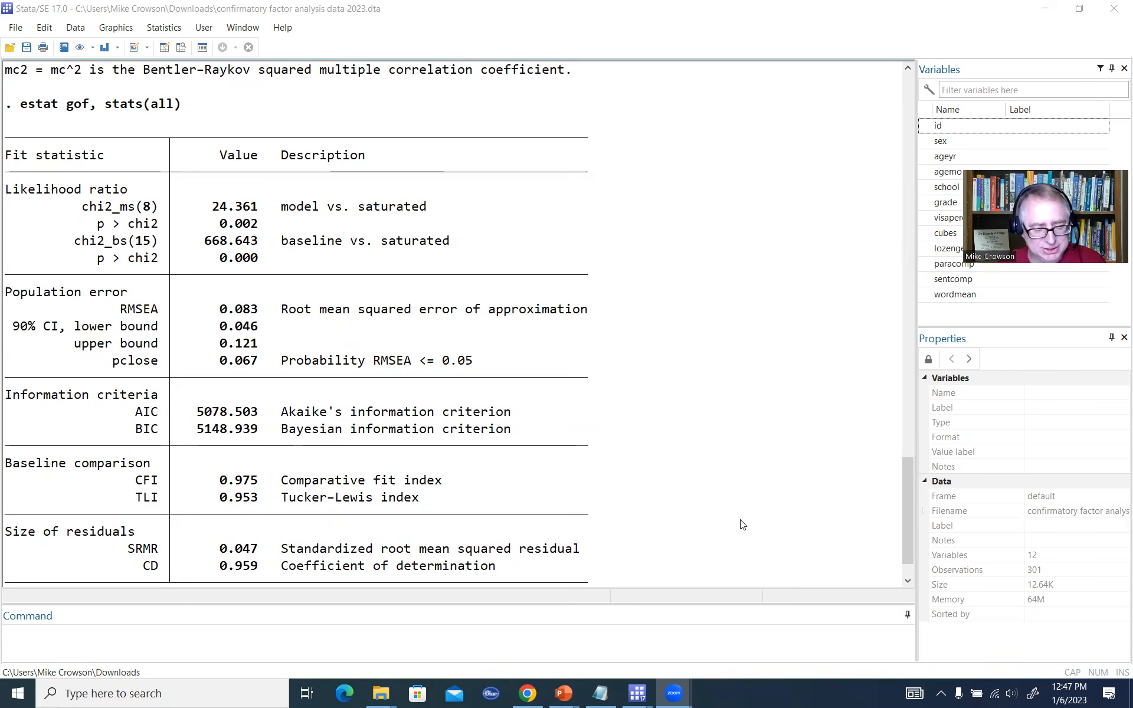
# Run estat mindices to produce the modification indices for the model
pyautogui.click(480, 639)
pyautogui.write('estat ')
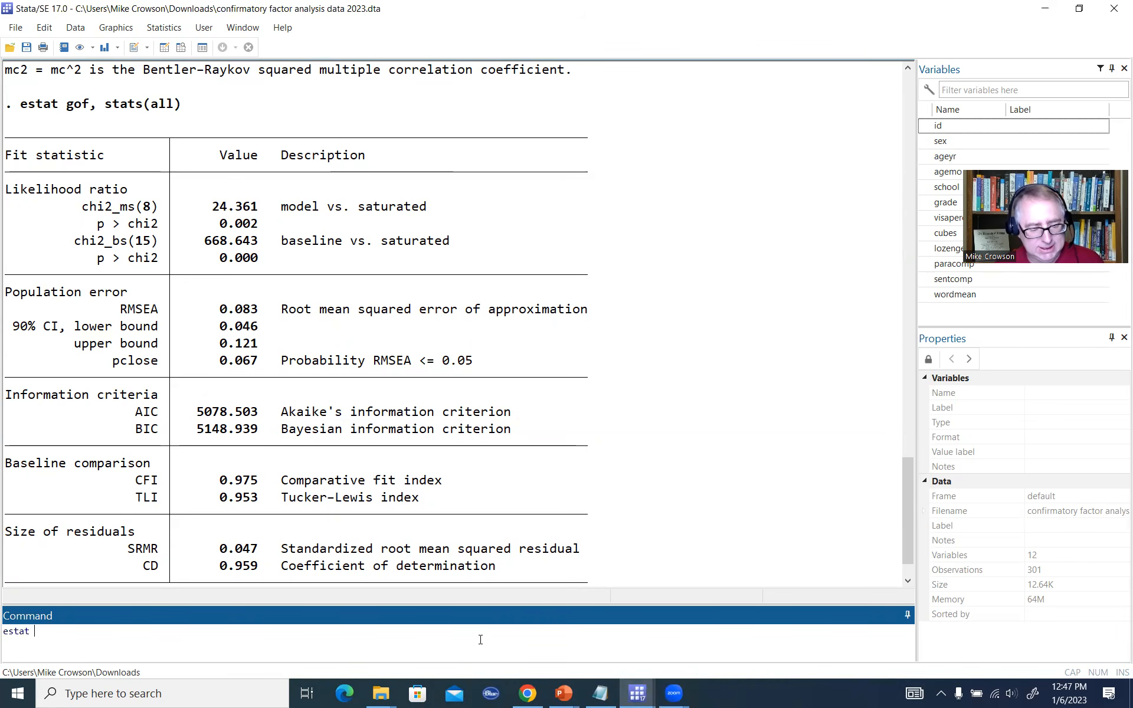
pyautogui.write('mi')
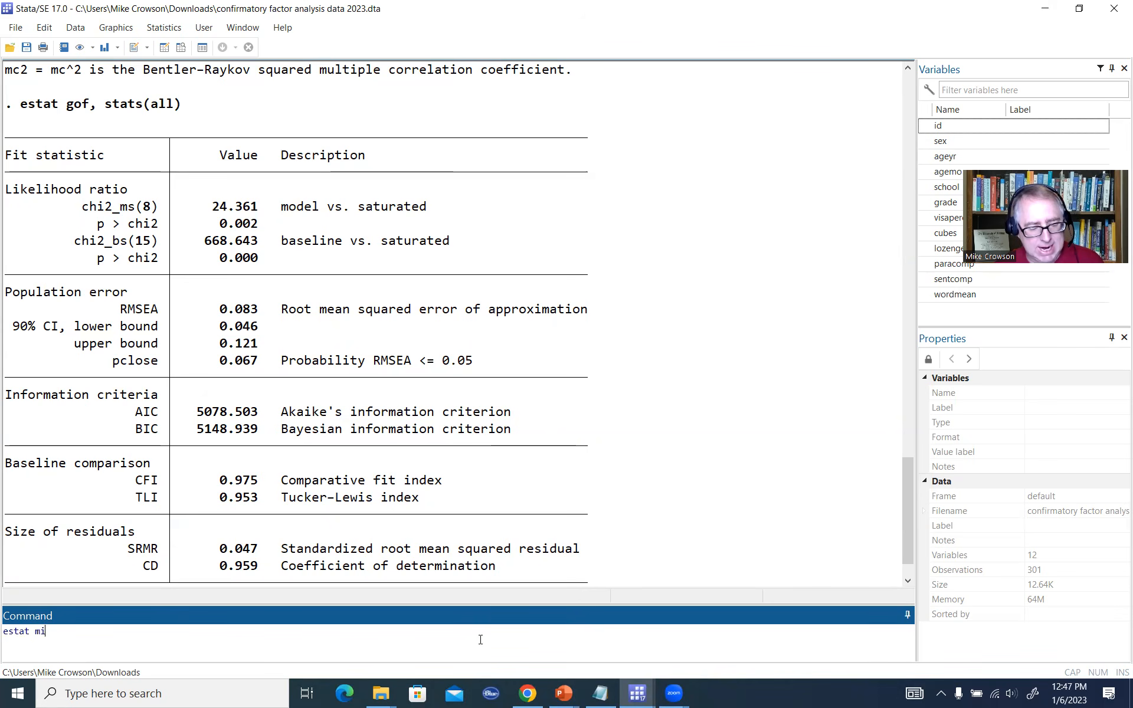
pyautogui.write('ndices')
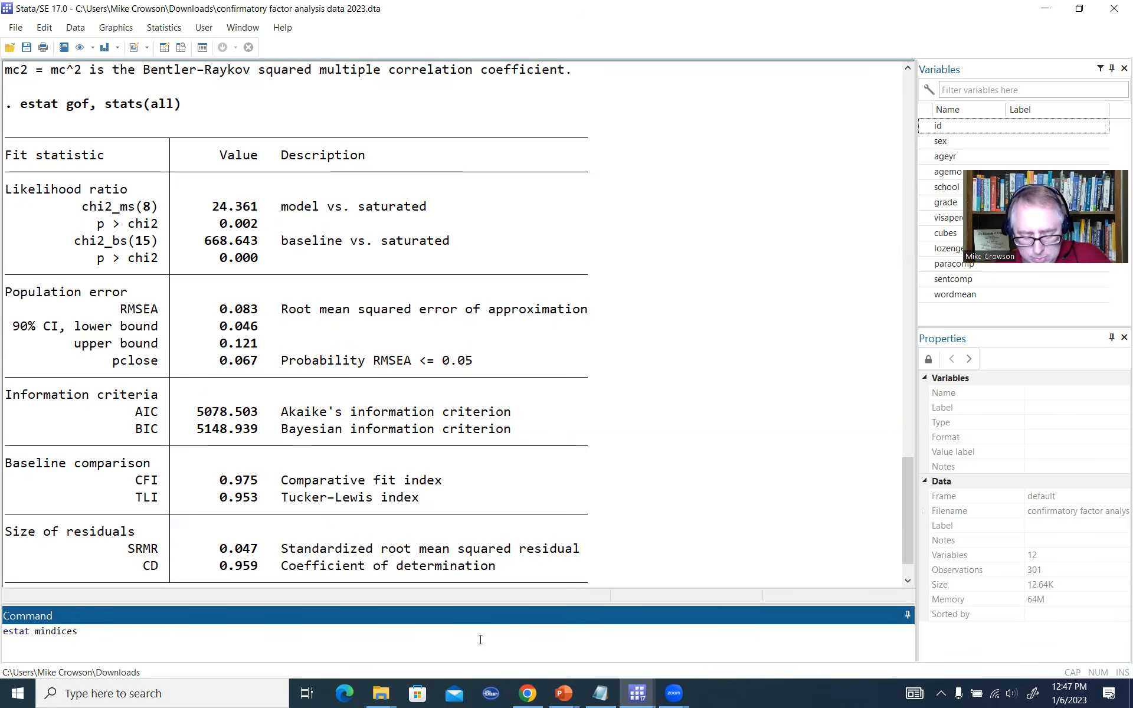
pyautogui.press('Return')
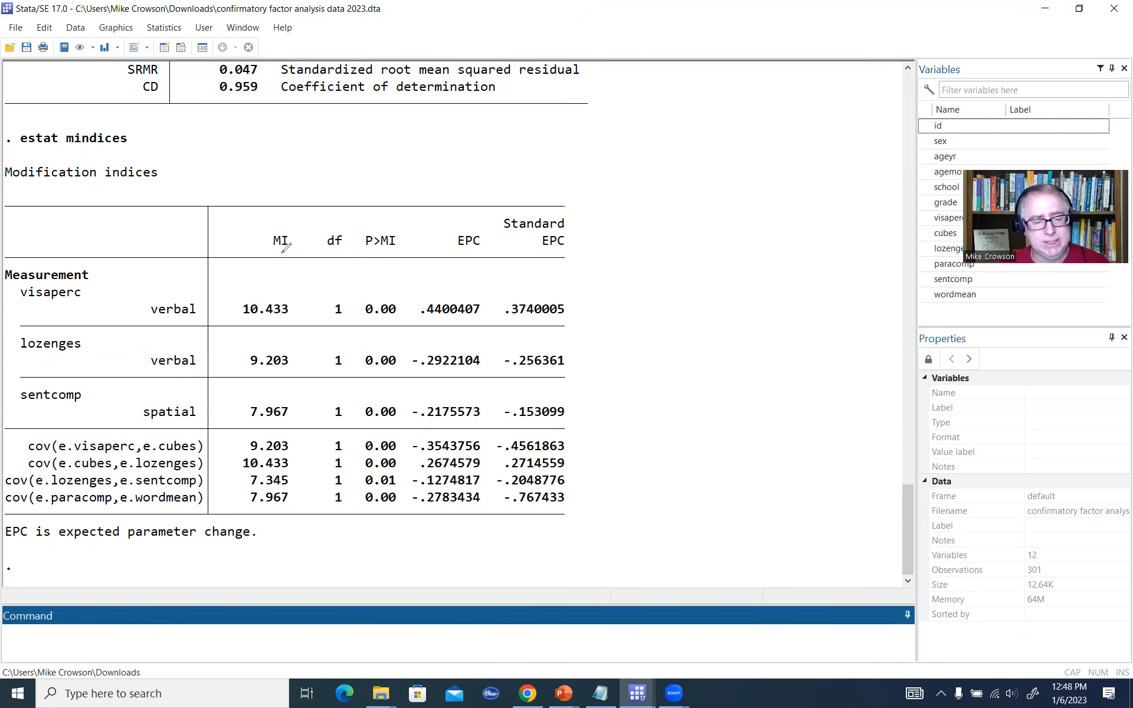
# Examine the MI, df and P>MI columns of the modification indices table
pyautogui.click(266, 232)
pyautogui.moveTo(265, 232); pyautogui.dragTo(270, 223)
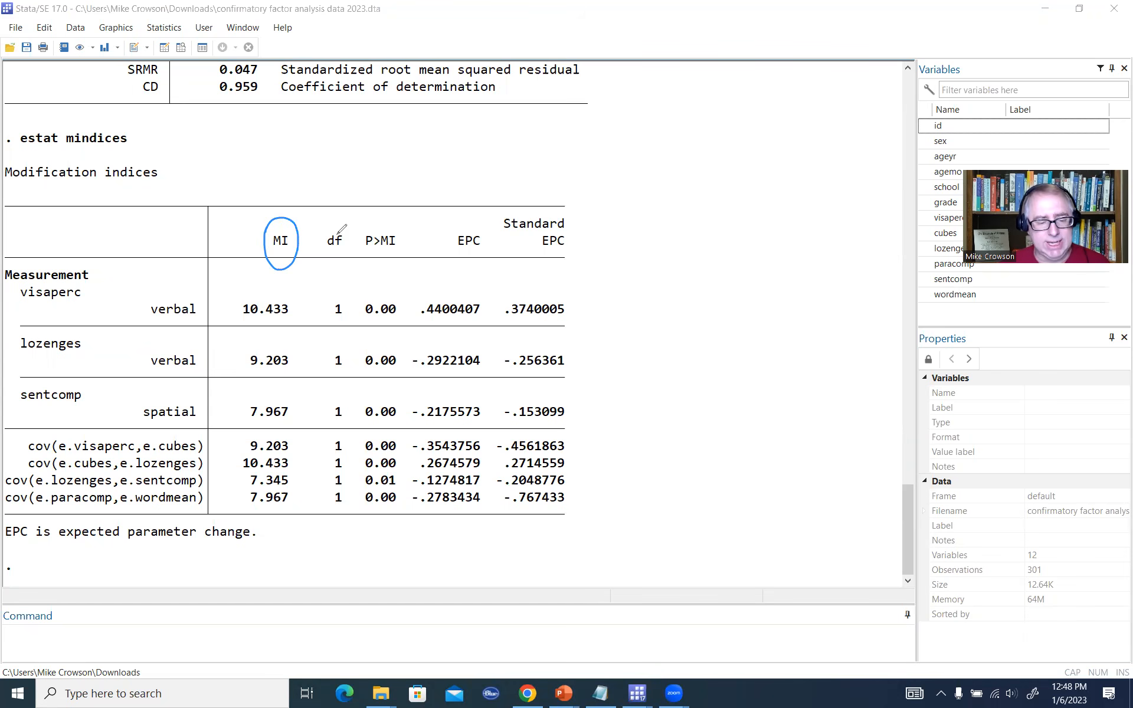
pyautogui.moveTo(295, 203); pyautogui.dragTo(313, 196)
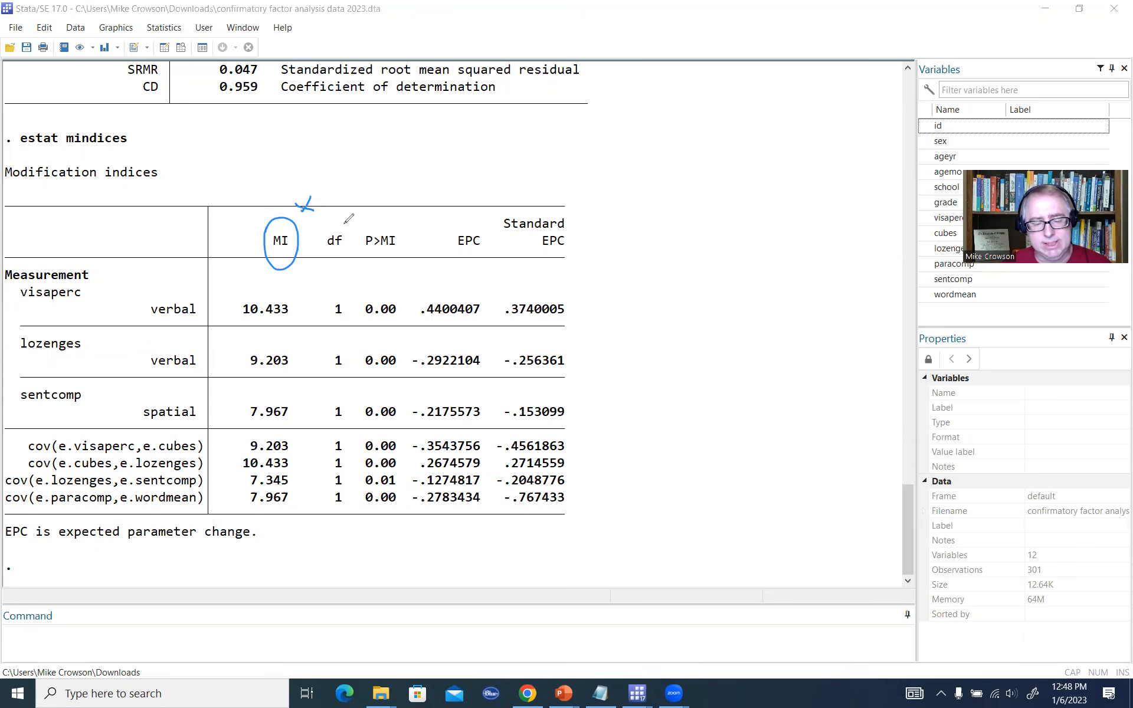
pyautogui.moveTo(339, 225)
pyautogui.mouseDown()
pyautogui.moveTo(411, 238)
pyautogui.moveTo(308, 235)
pyautogui.moveTo(351, 223)
pyautogui.mouseUp()
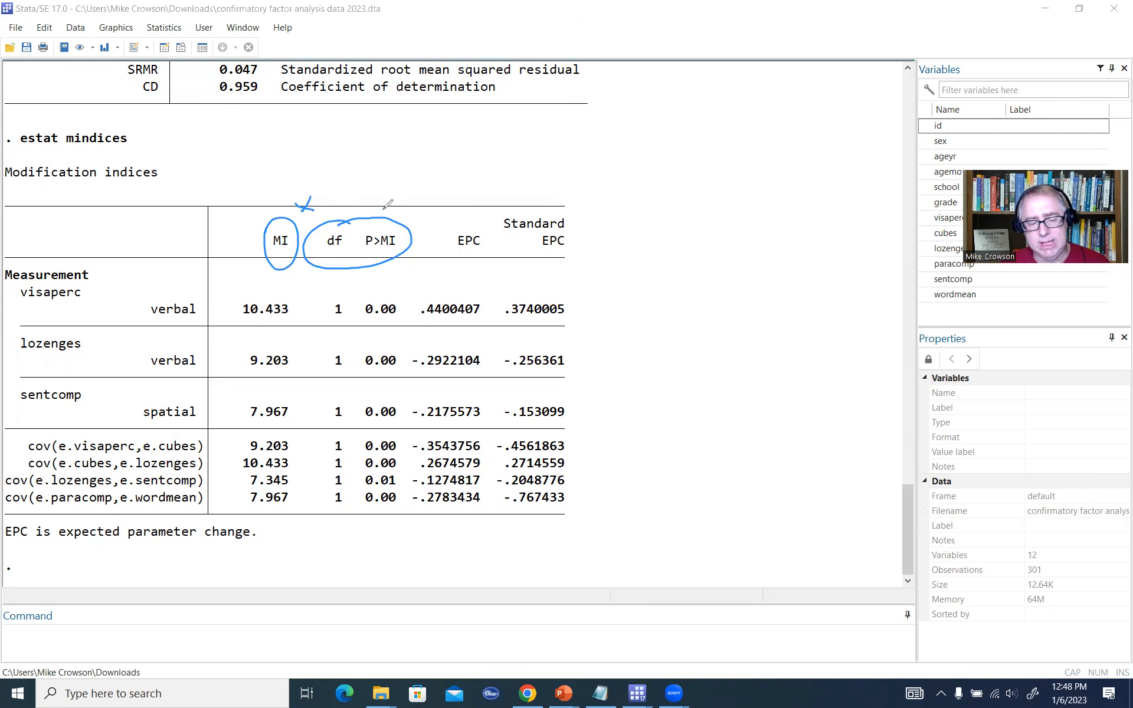
pyautogui.moveTo(382, 203); pyautogui.dragTo(389, 221)
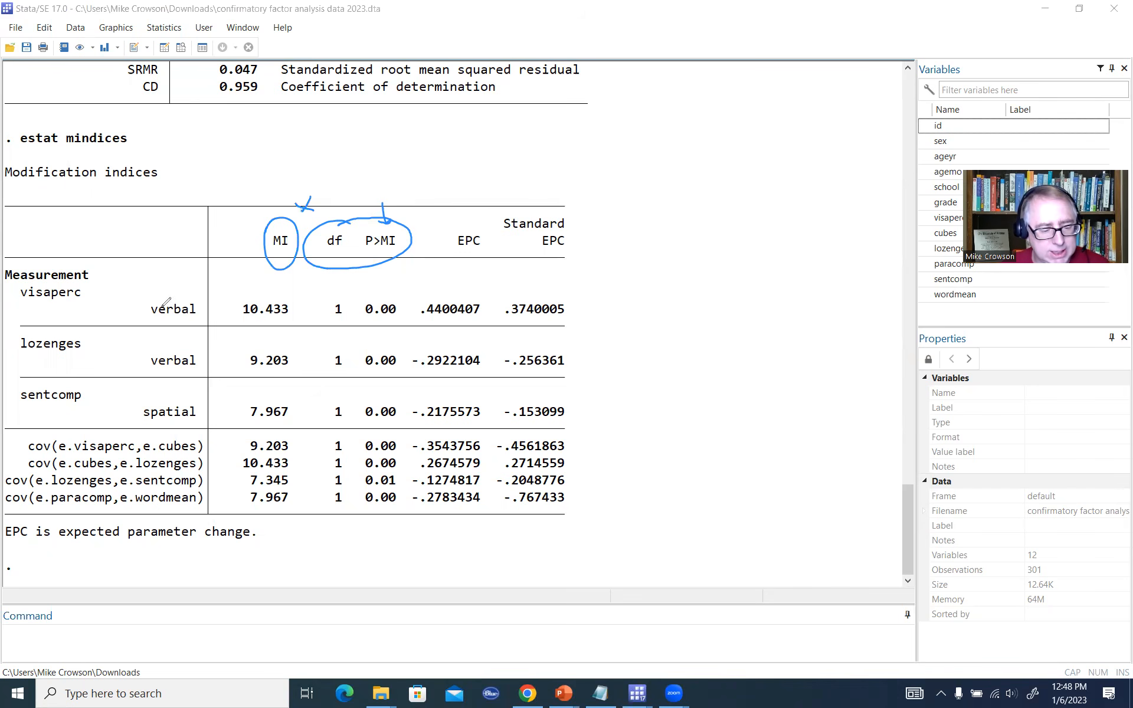
# Examine the modification index and p-value for adding a path from verbal to visaperc
pyautogui.moveTo(154, 294)
pyautogui.mouseDown()
pyautogui.moveTo(187, 295)
pyautogui.moveTo(137, 324)
pyautogui.moveTo(153, 293)
pyautogui.mouseUp()
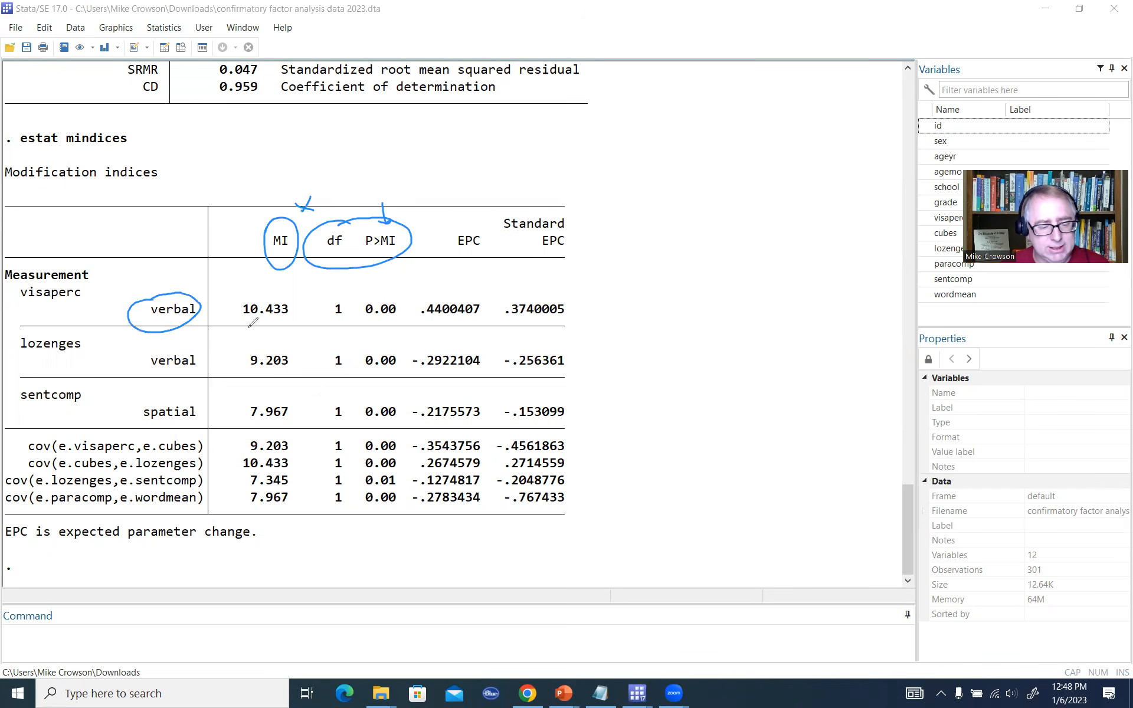
pyautogui.moveTo(243, 298)
pyautogui.mouseDown()
pyautogui.moveTo(271, 288)
pyautogui.moveTo(298, 311)
pyautogui.moveTo(249, 289)
pyautogui.mouseUp()
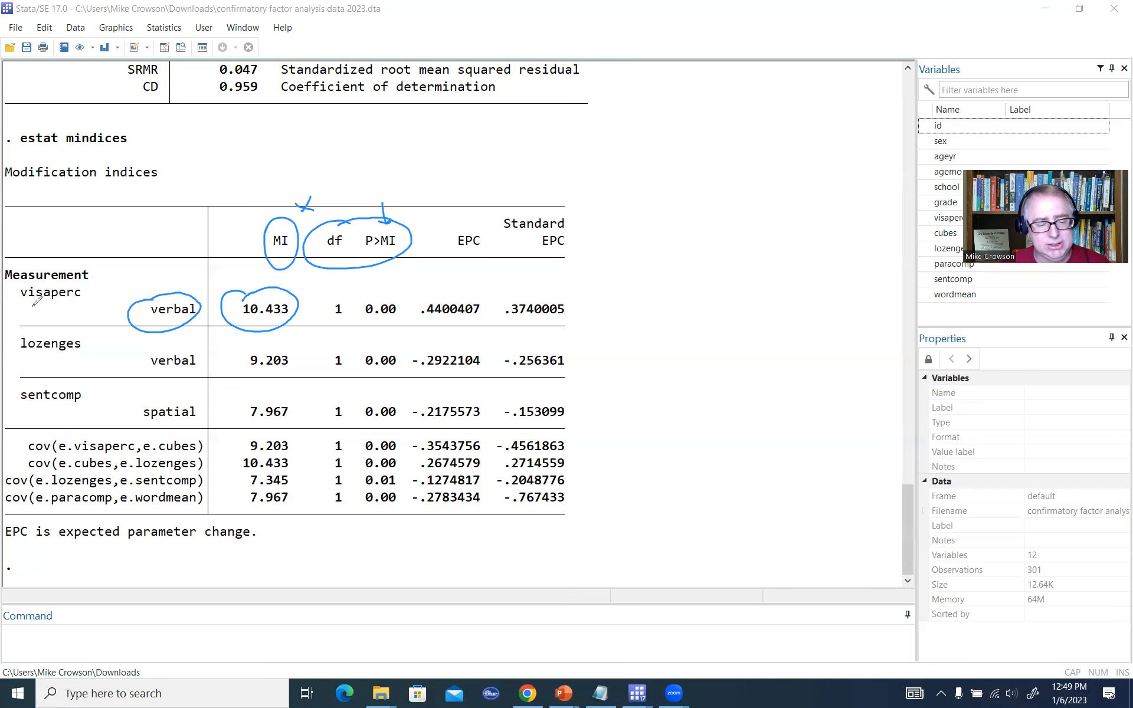
pyautogui.moveTo(35, 305); pyautogui.dragTo(75, 302)
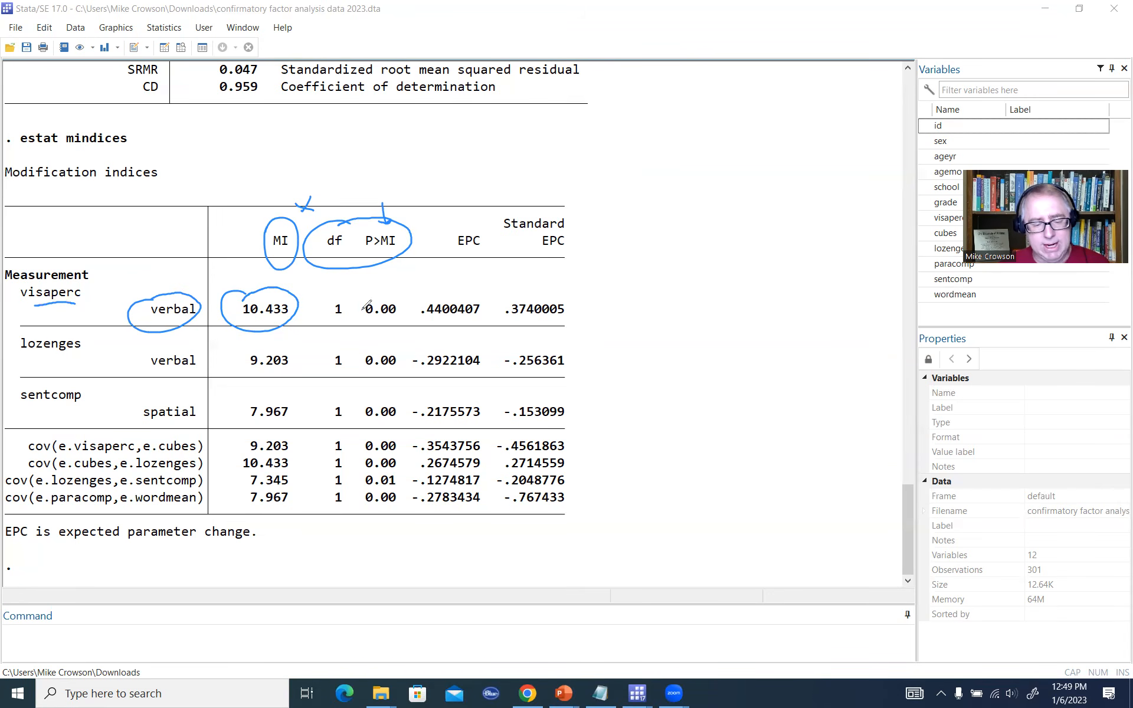
pyautogui.moveTo(364, 294)
pyautogui.mouseDown()
pyautogui.moveTo(403, 299)
pyautogui.moveTo(378, 294)
pyautogui.mouseUp()
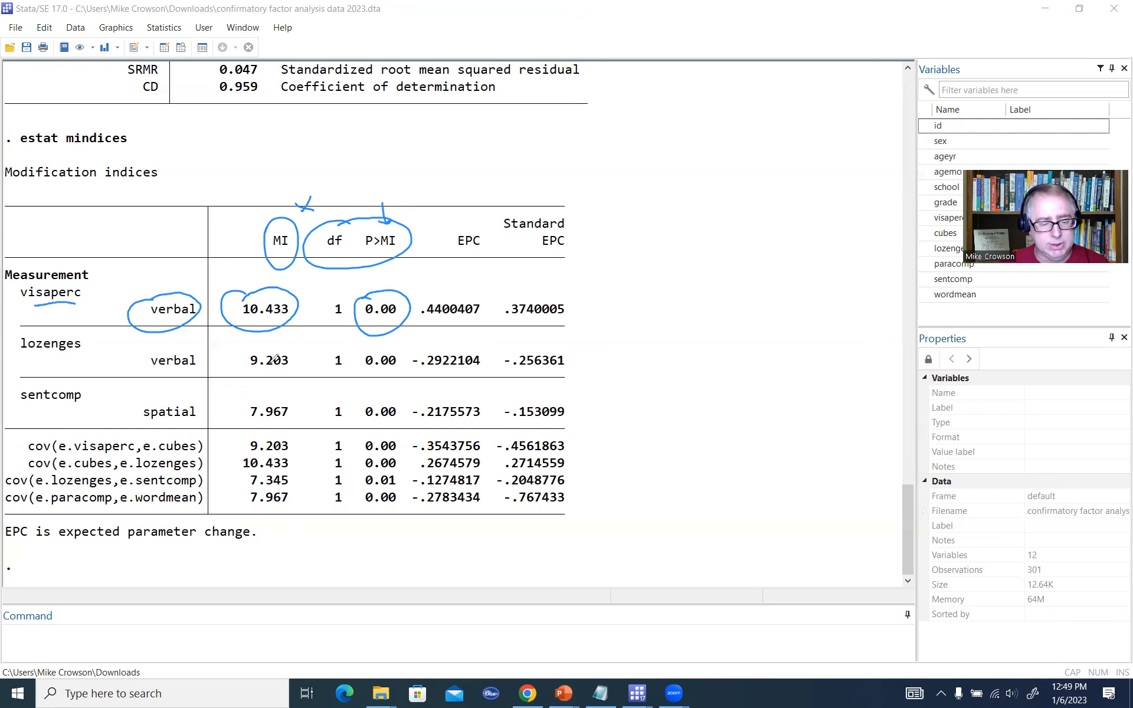
# Examine the modification index and p-value for adding a path from verbal to lozenges
pyautogui.moveTo(252, 352)
pyautogui.mouseDown()
pyautogui.moveTo(297, 369)
pyautogui.moveTo(263, 341)
pyautogui.mouseUp()
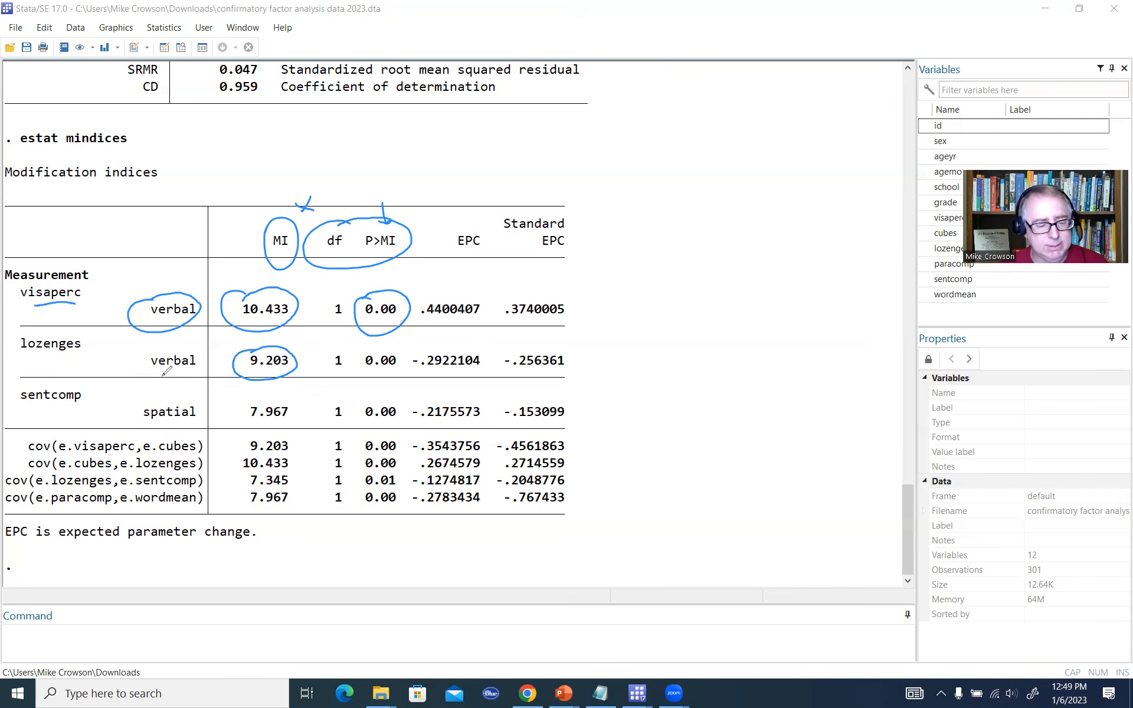
pyautogui.moveTo(151, 374); pyautogui.dragTo(179, 372)
pyautogui.moveTo(29, 353); pyautogui.dragTo(67, 348)
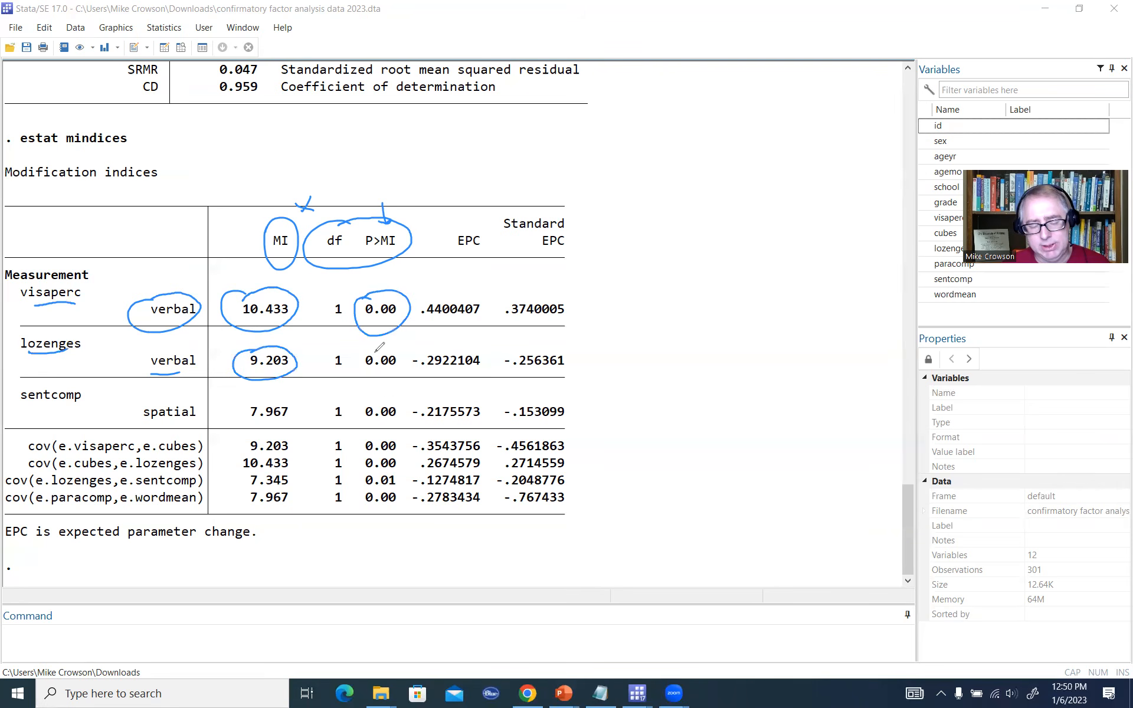
pyautogui.moveTo(378, 347)
pyautogui.mouseDown()
pyautogui.moveTo(403, 354)
pyautogui.moveTo(387, 340)
pyautogui.mouseUp()
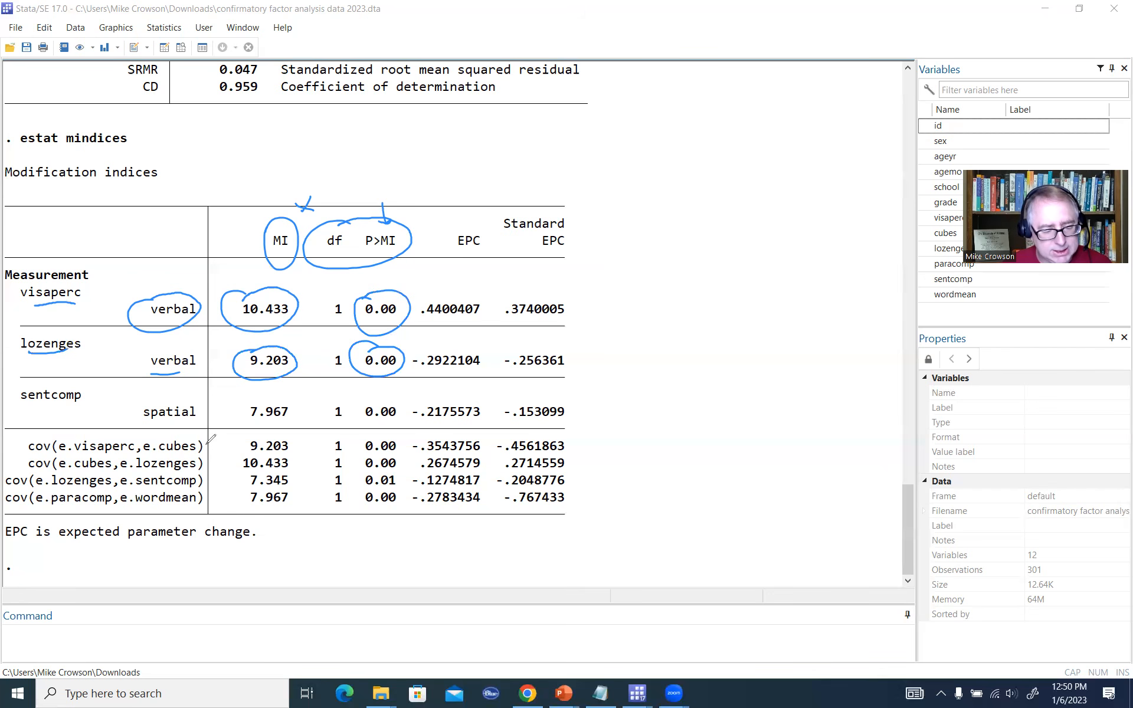
# Examine the modification indices for the error covariances, focusing on the index and p-value for cov(e.cubes,e.lozenges)
pyautogui.moveTo(207, 443); pyautogui.dragTo(206, 522)
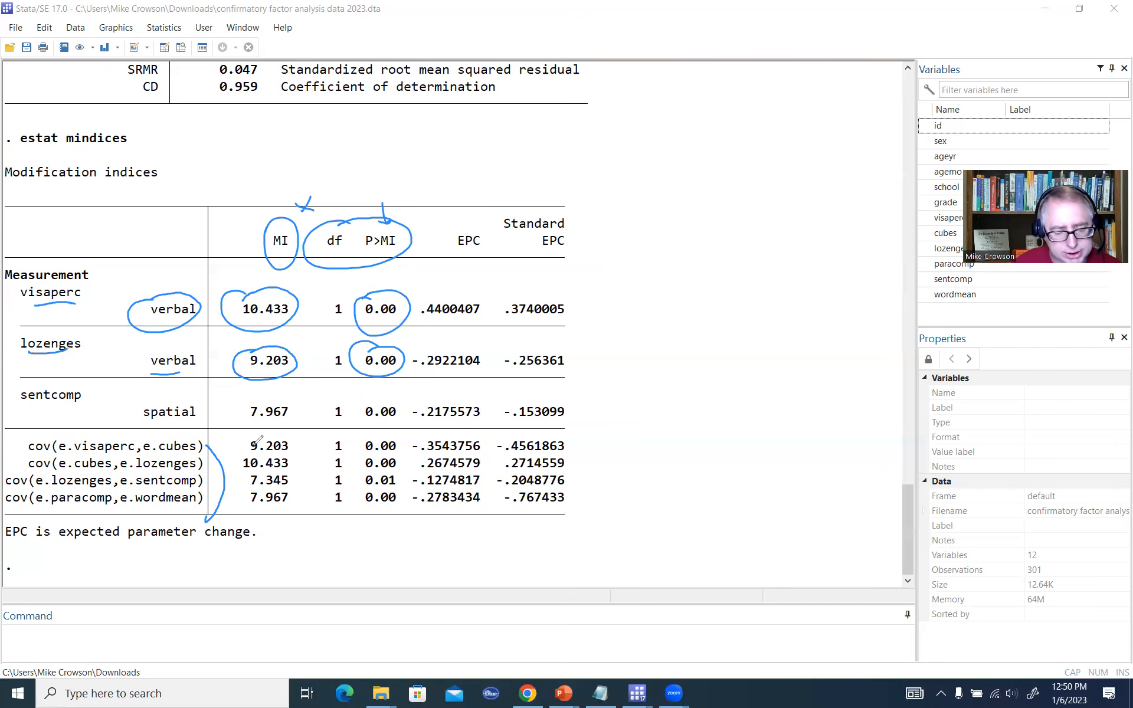
pyautogui.moveTo(255, 451)
pyautogui.mouseDown()
pyautogui.moveTo(293, 462)
pyautogui.moveTo(245, 473)
pyautogui.moveTo(260, 453)
pyautogui.mouseUp()
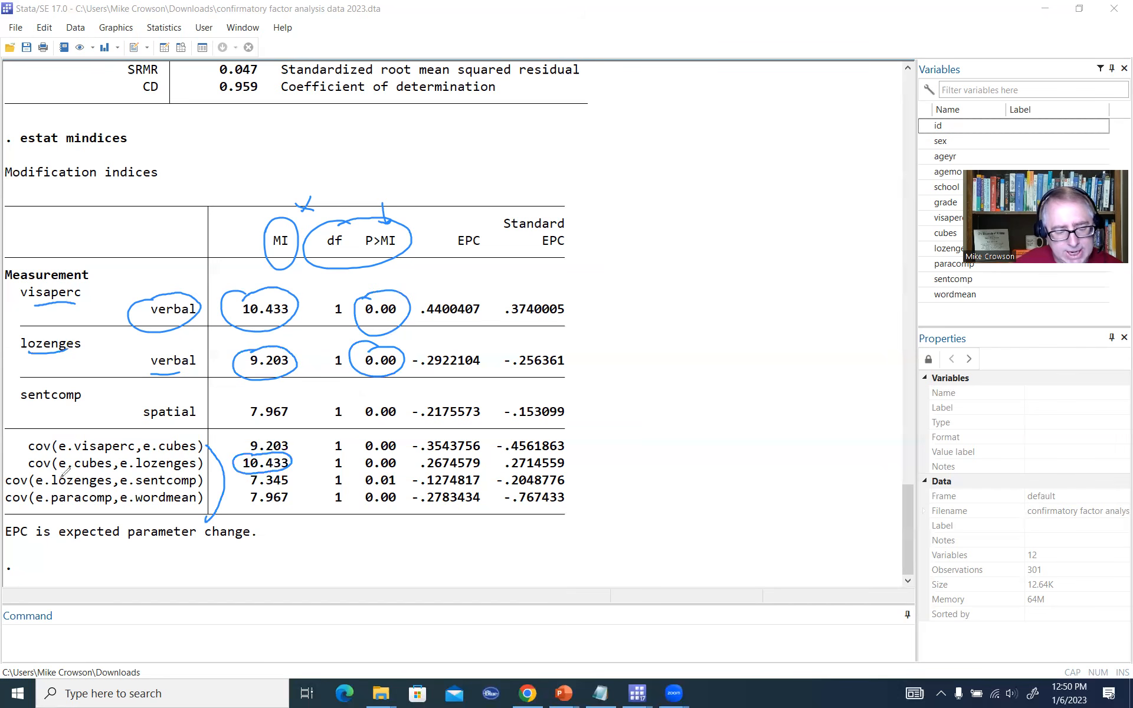
pyautogui.moveTo(65, 471); pyautogui.dragTo(180, 471)
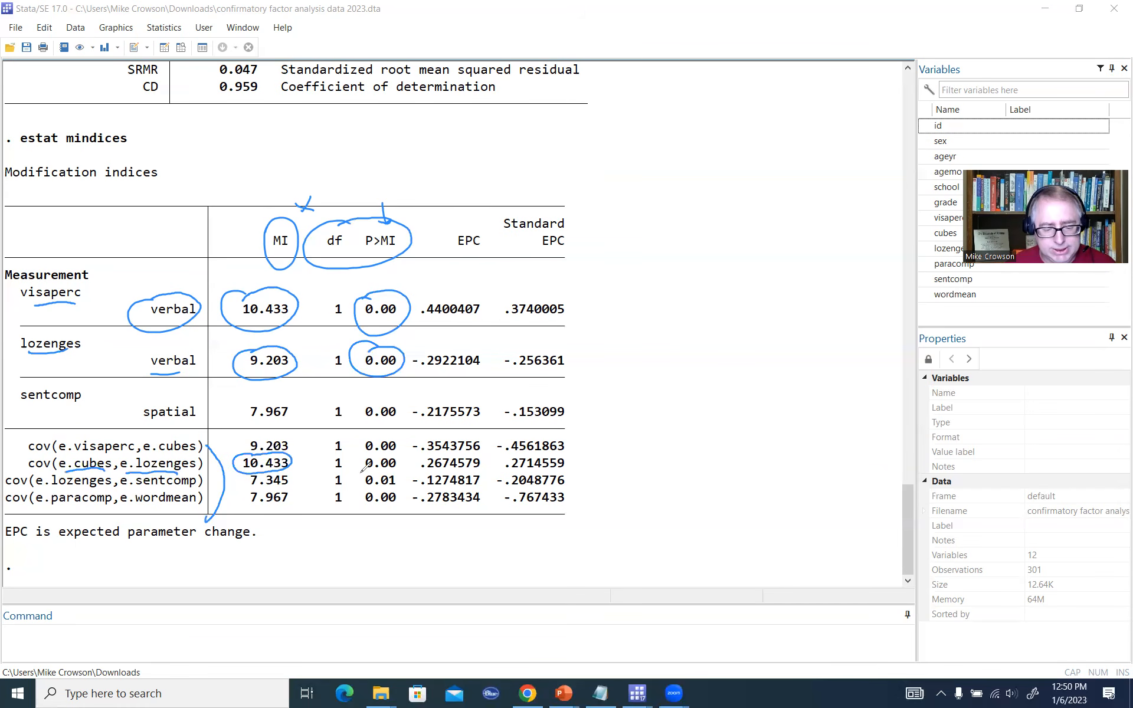
pyautogui.moveTo(362, 473); pyautogui.dragTo(392, 472)
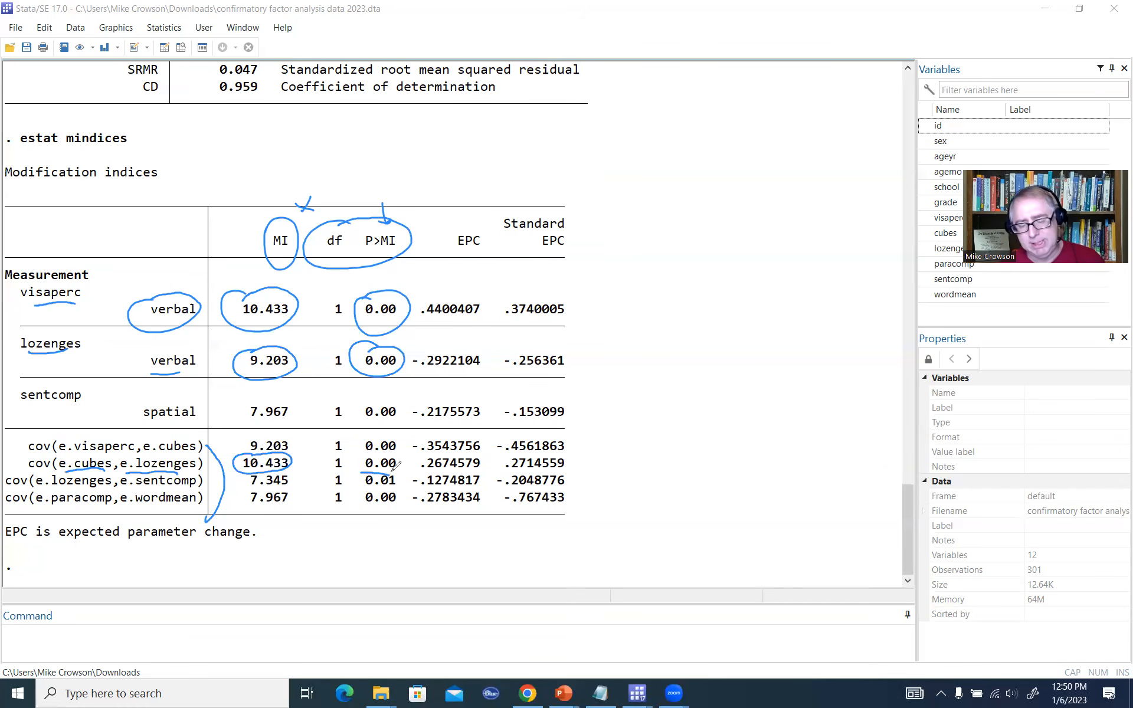
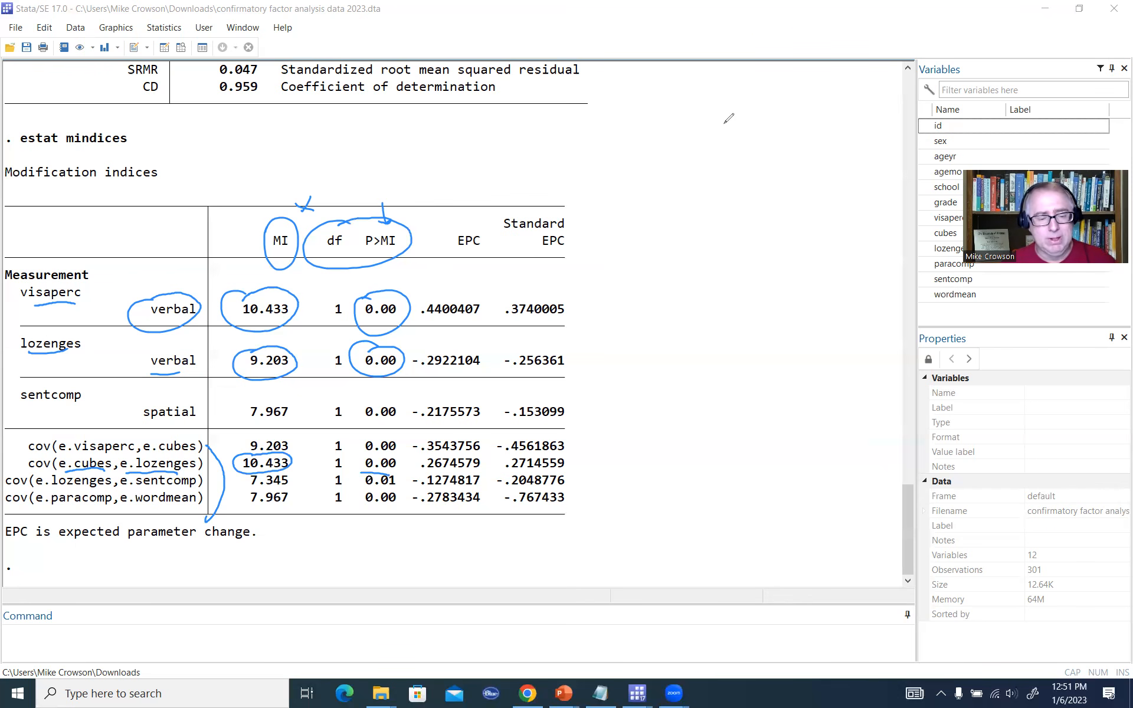
# Switch to the SEM Builder and add a covariance between the error terms of cubes and lozenges
pyautogui.click(725, 123)
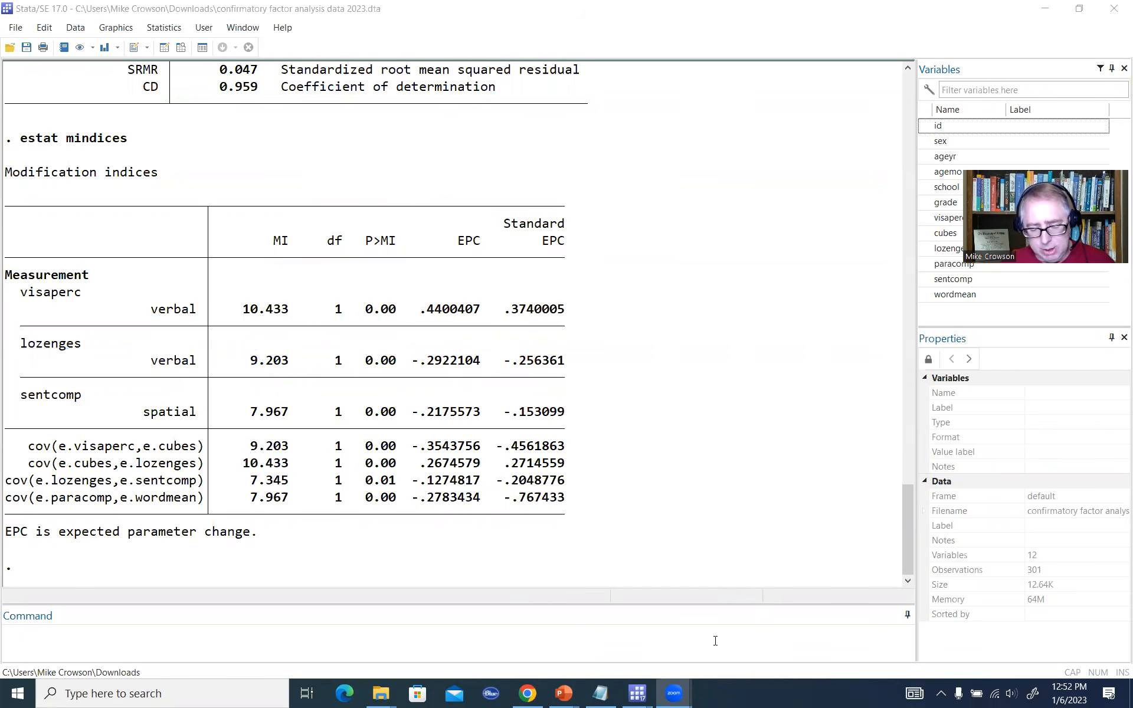
pyautogui.moveTo(639, 694)
pyautogui.click(685, 619)
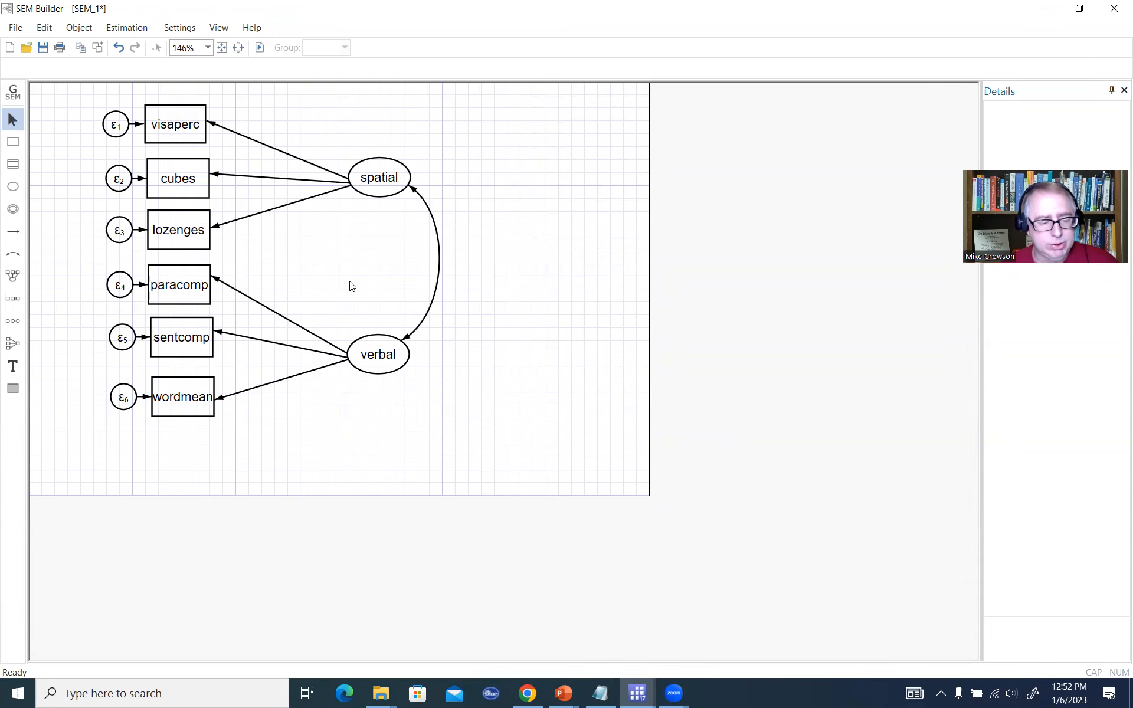
pyautogui.click(13, 256)
pyautogui.moveTo(115, 226); pyautogui.dragTo(115, 186)
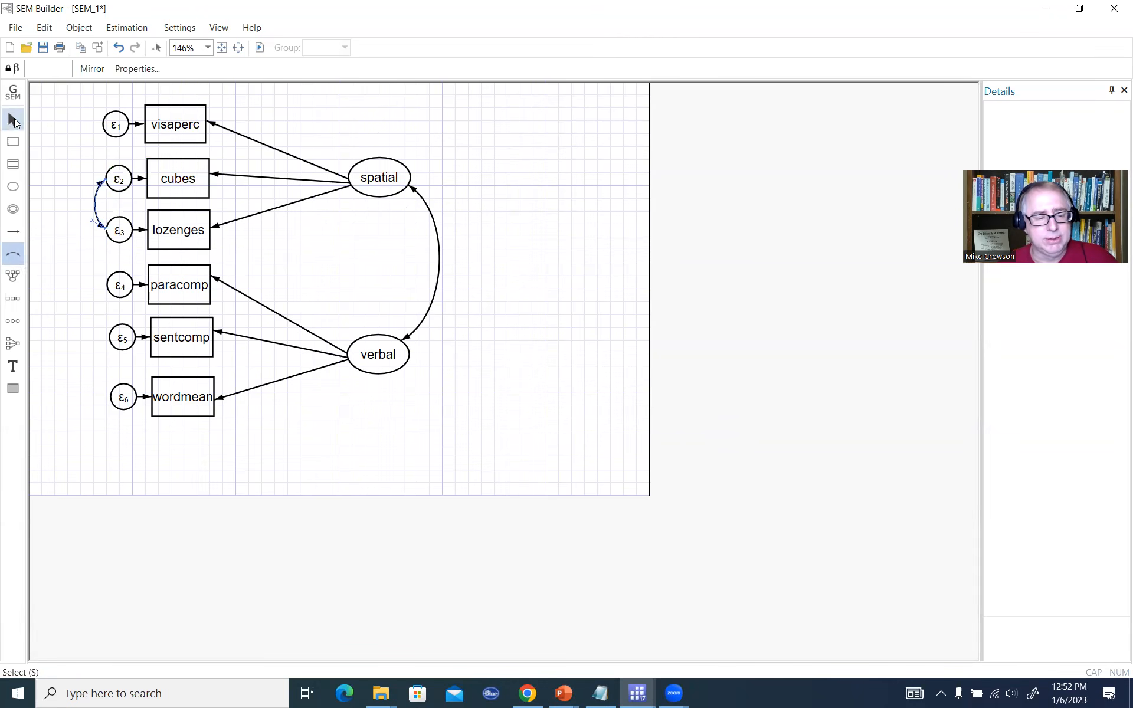
pyautogui.click(13, 119)
pyautogui.click(65, 159)
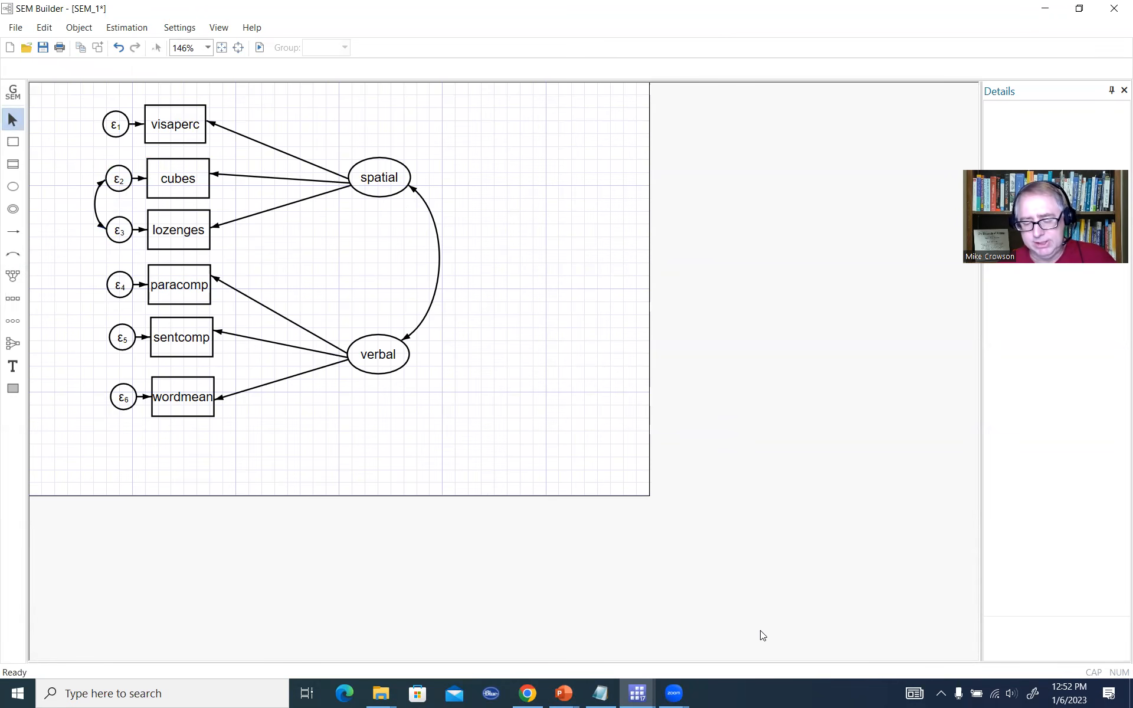
pyautogui.click(762, 600)
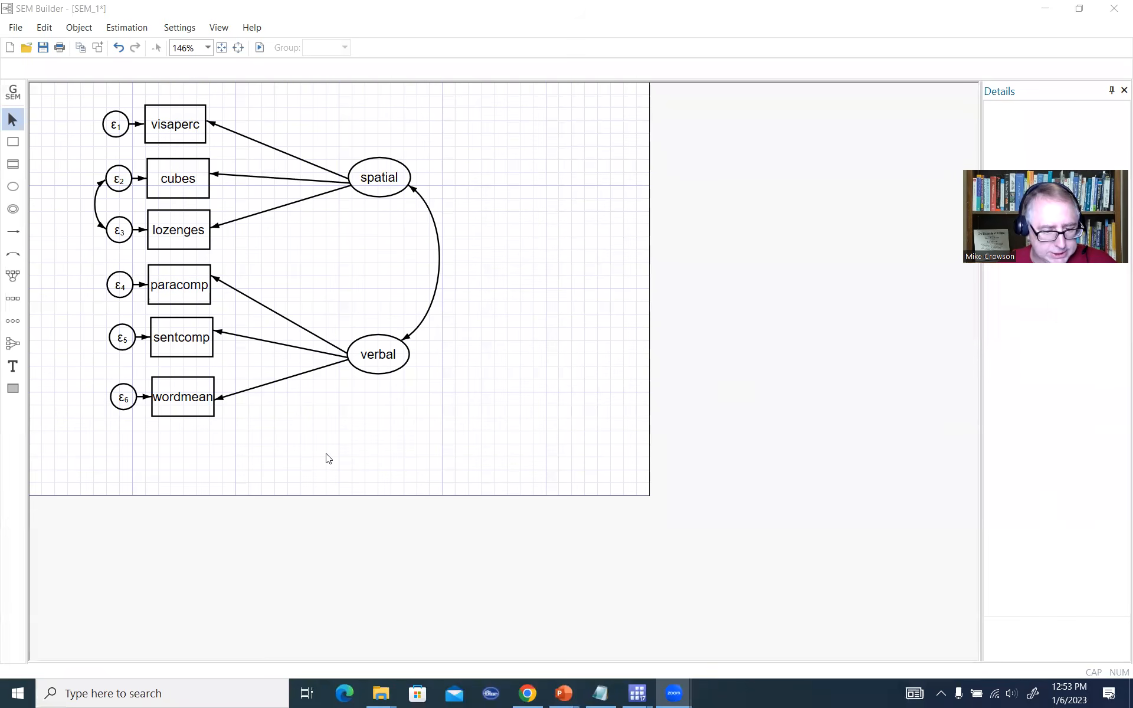
# Estimate the revised model by maximum likelihood and examine the error covariance estimate on the diagram
pyautogui.click(121, 31)
pyautogui.click(141, 47)
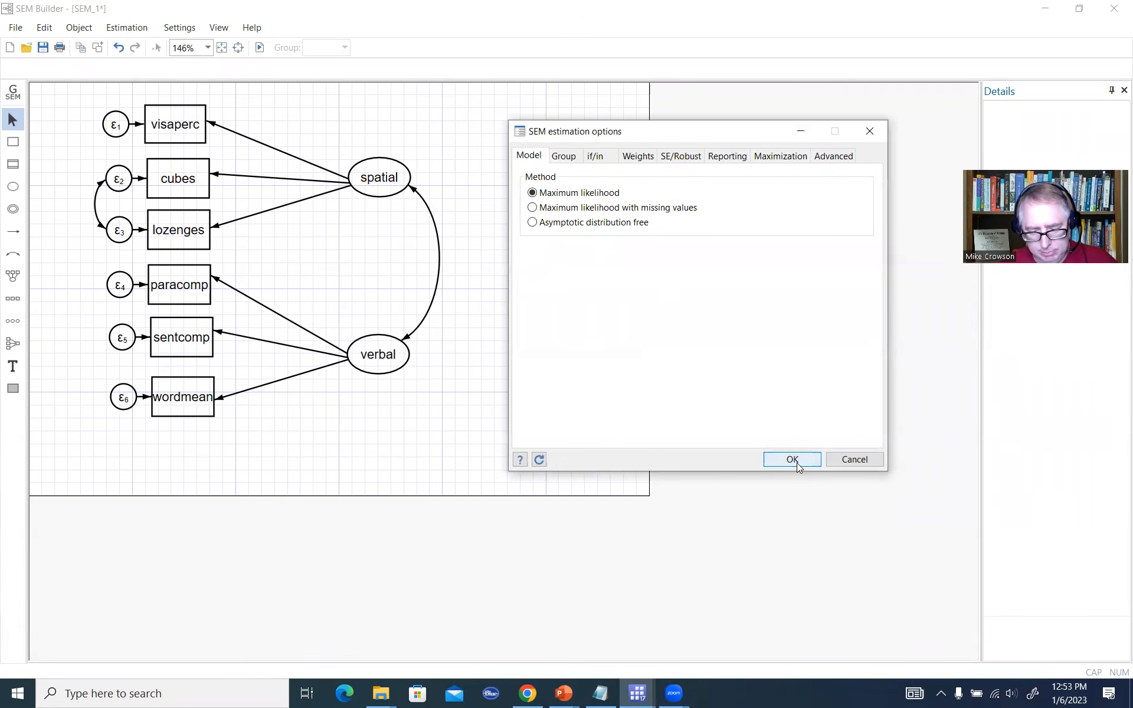
pyautogui.click(792, 460)
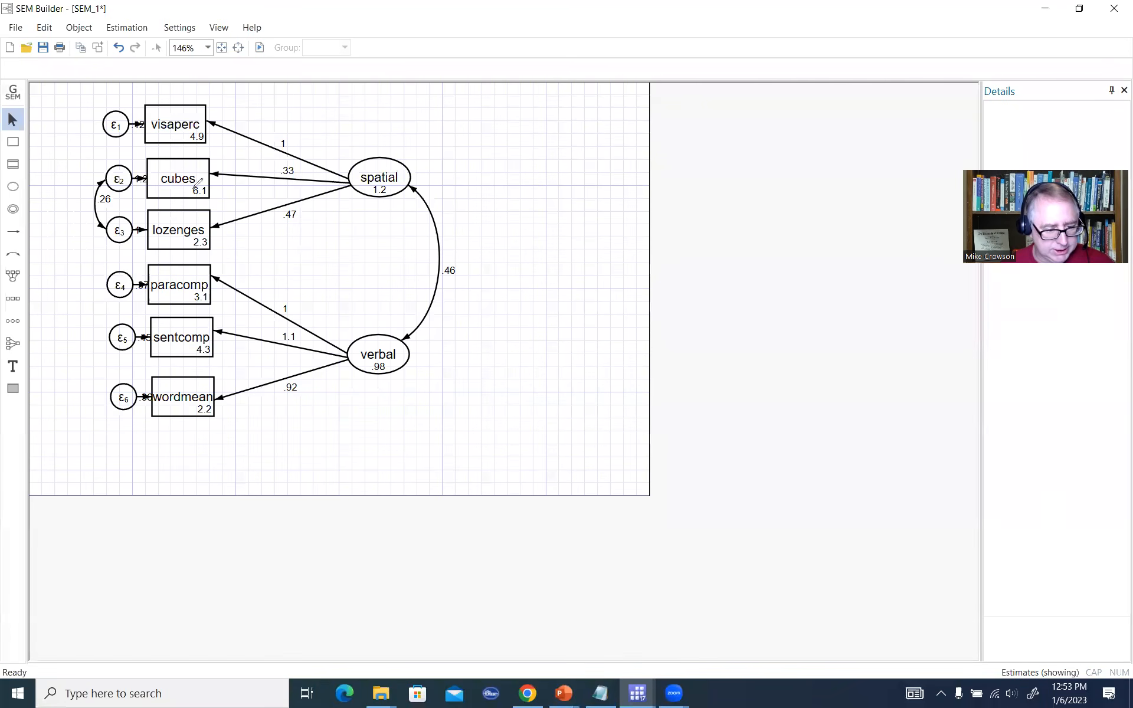
pyautogui.moveTo(90, 190); pyautogui.dragTo(104, 186)
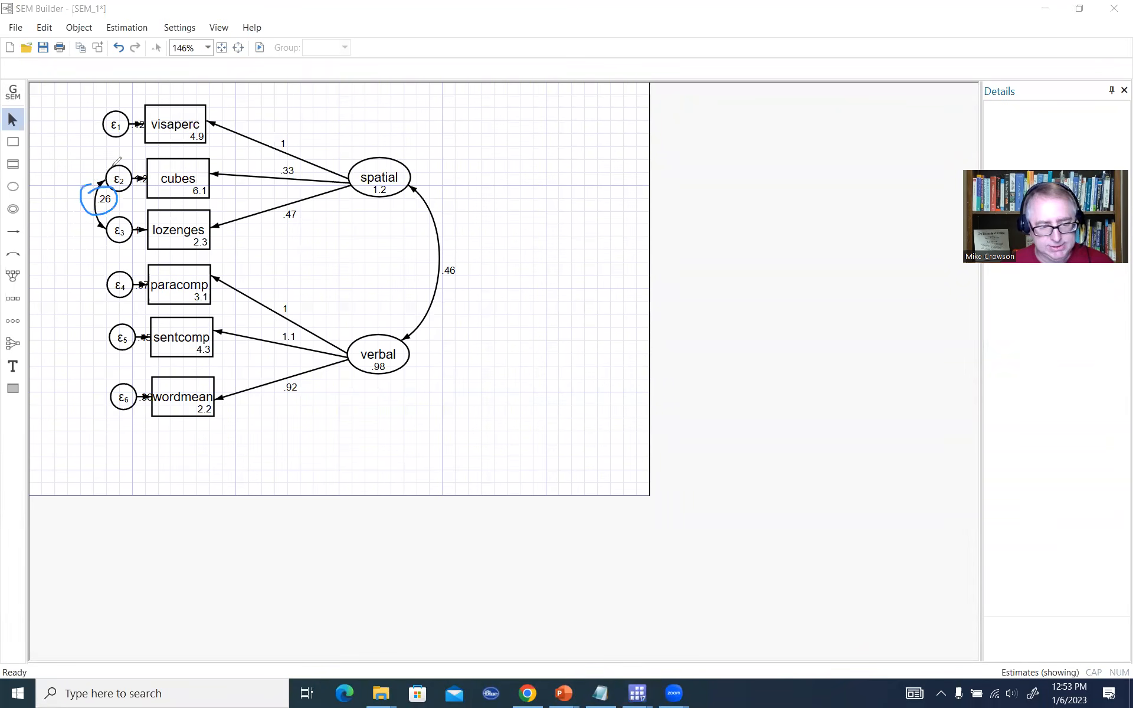
pyautogui.click(730, 54)
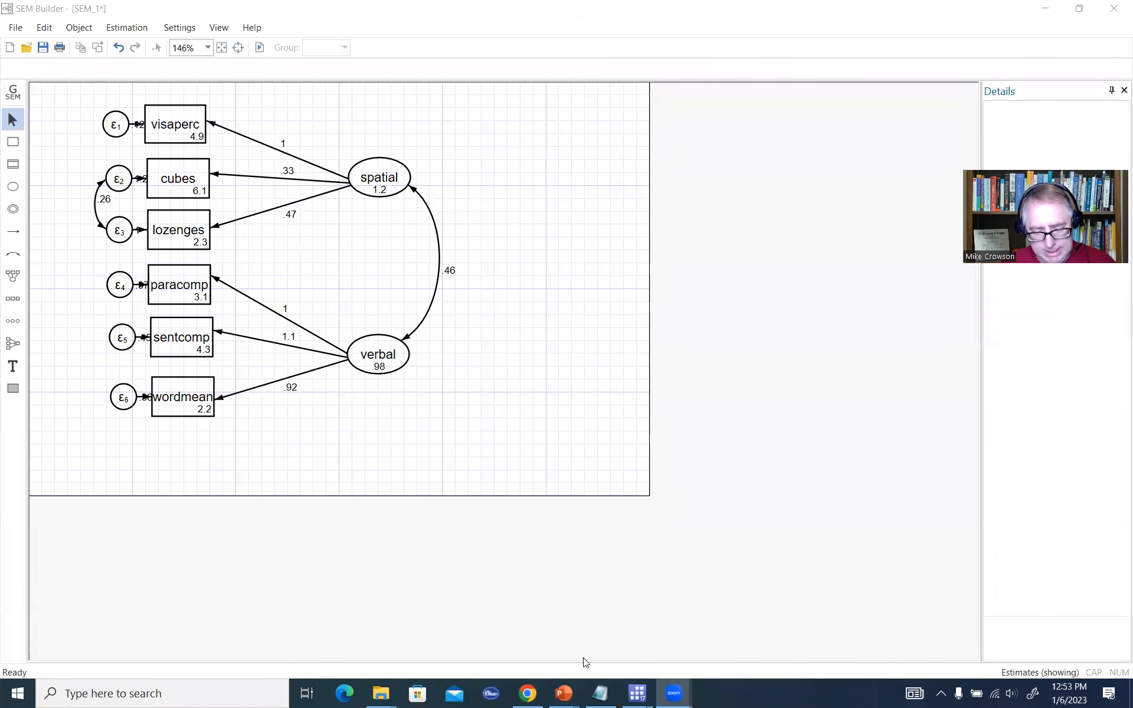
# Examine the coefficient and p-value for cov(e.cubes,e.lozenges) in the Stata output table
pyautogui.moveTo(633, 694)
pyautogui.click(557, 620)
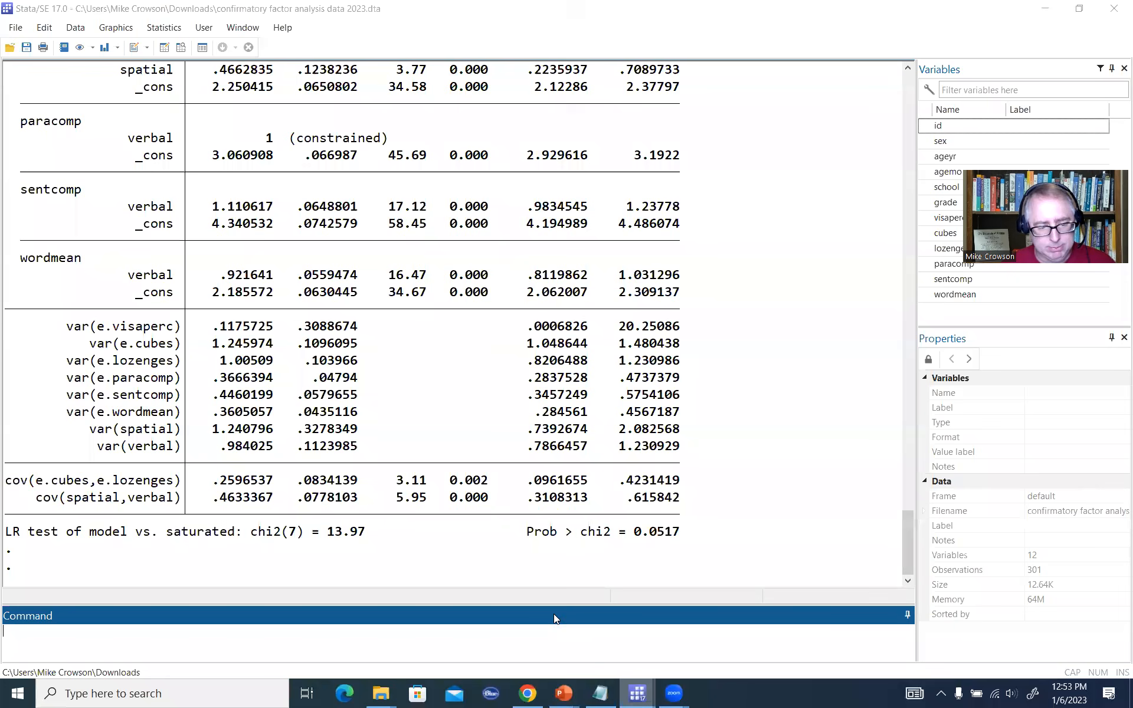
pyautogui.scroll(5, 555, 369)
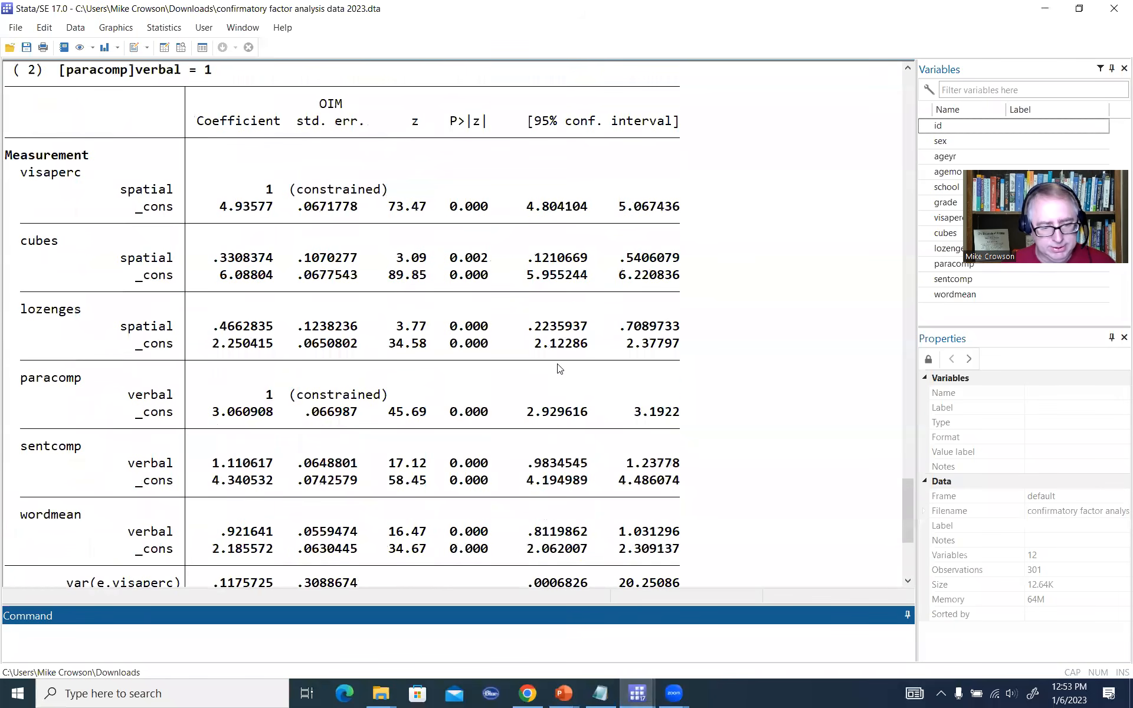
pyautogui.scroll(-2, 559, 369)
pyautogui.scroll(-2, 560, 369)
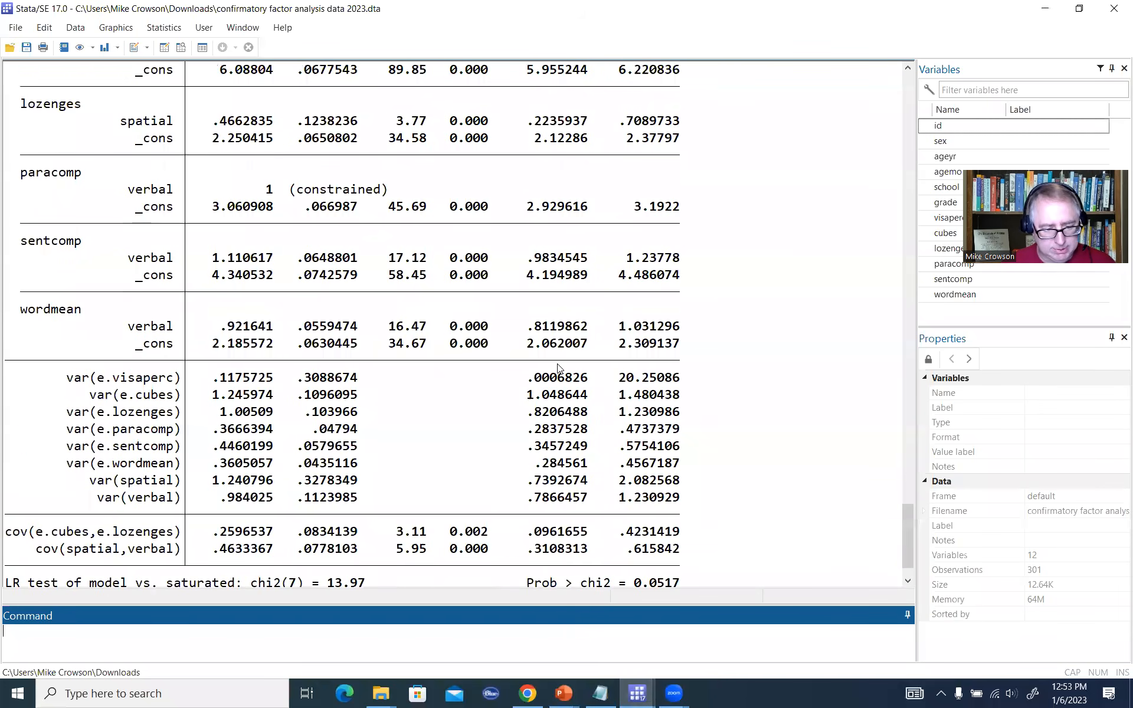
pyautogui.scroll(-1, 560, 369)
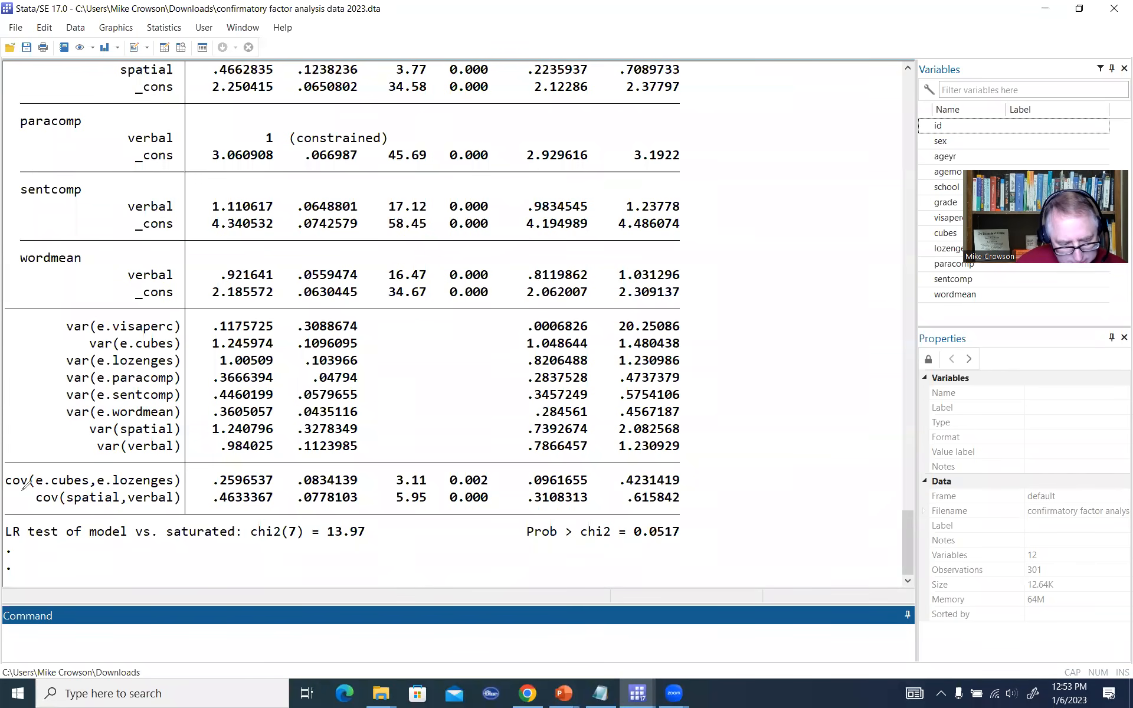
pyautogui.moveTo(22, 489); pyautogui.dragTo(157, 498)
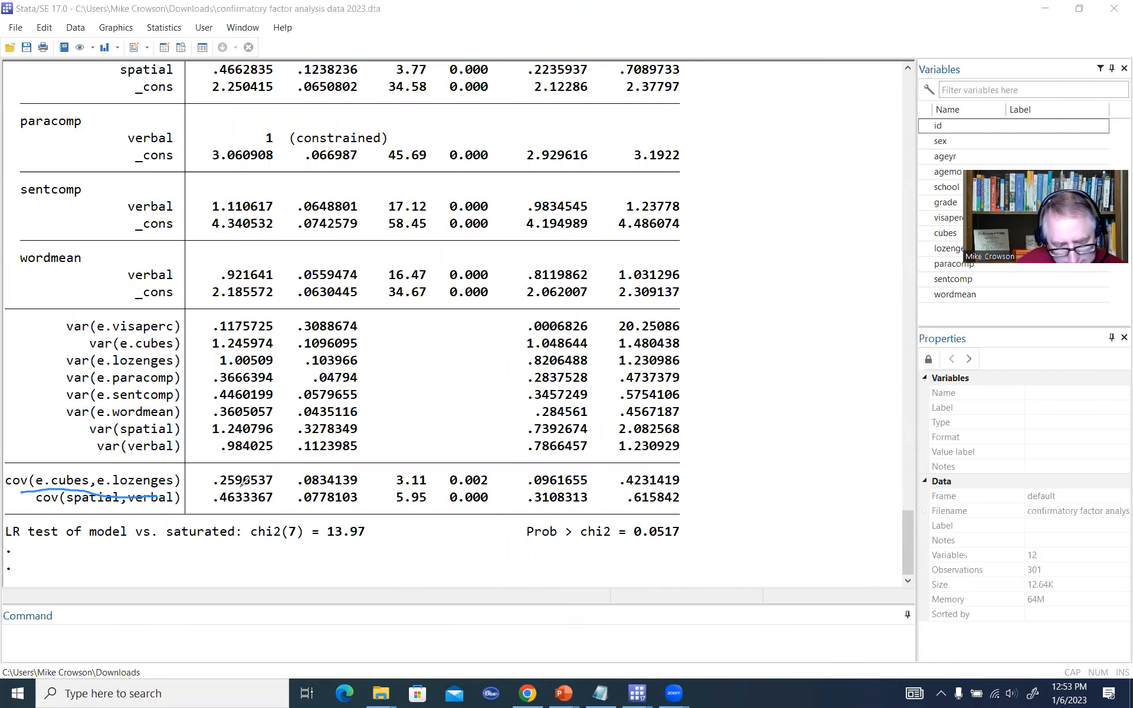
pyautogui.moveTo(228, 489); pyautogui.dragTo(264, 488)
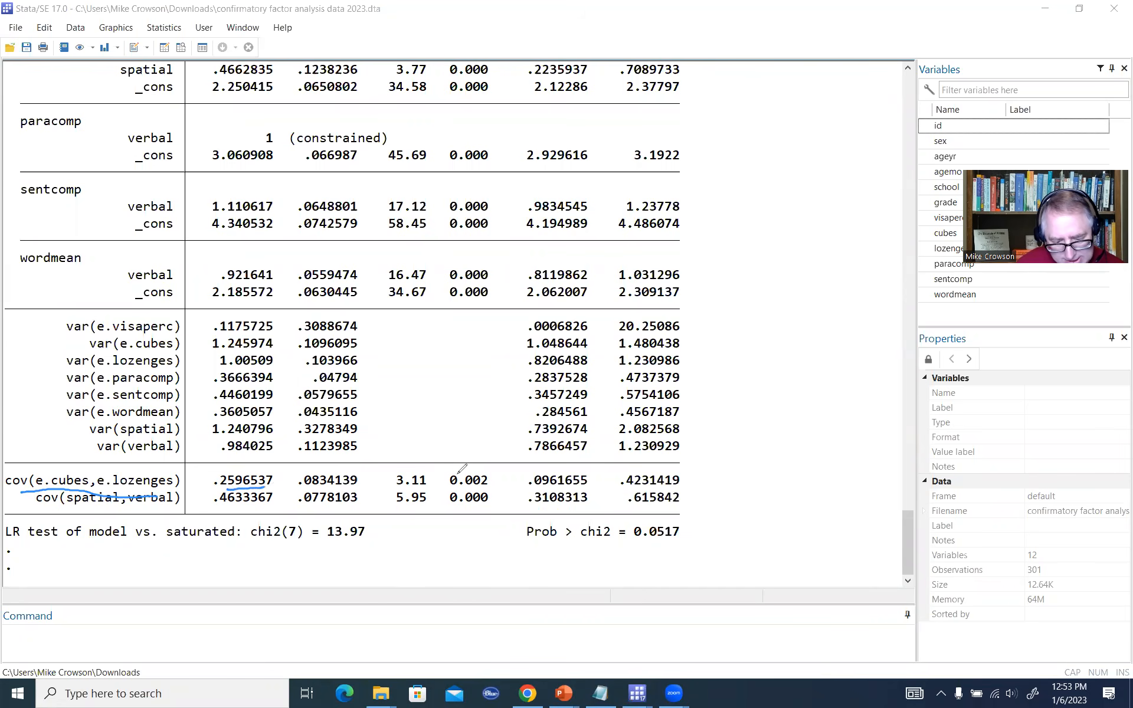
pyautogui.moveTo(462, 469)
pyautogui.mouseDown()
pyautogui.moveTo(438, 486)
pyautogui.moveTo(478, 469)
pyautogui.mouseUp()
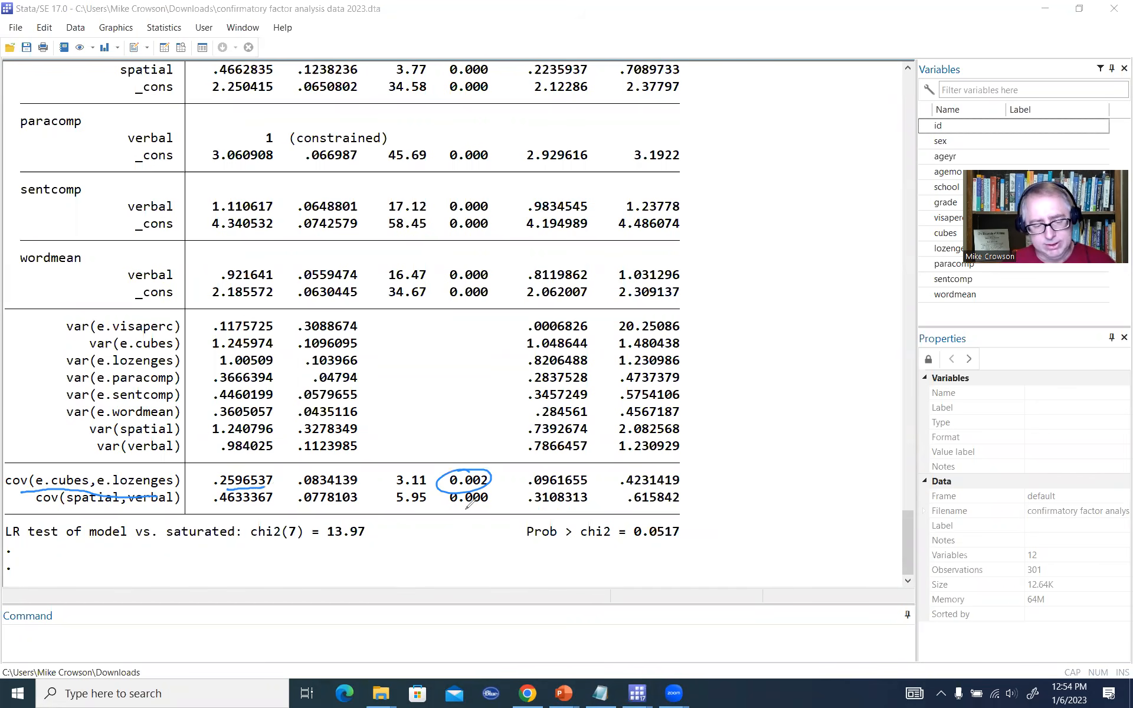
pyautogui.click(646, 160)
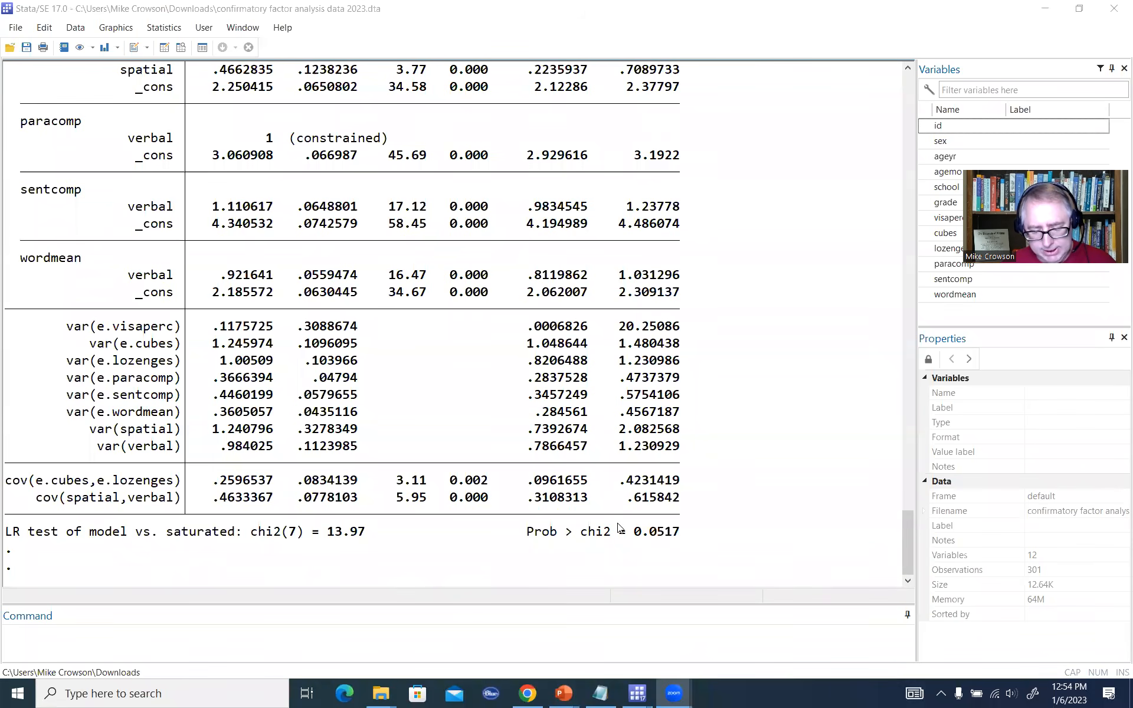
# Re-estimate the SEM Builder model by maximum likelihood with standardized coefficients and values displayed
pyautogui.moveTo(638, 693)
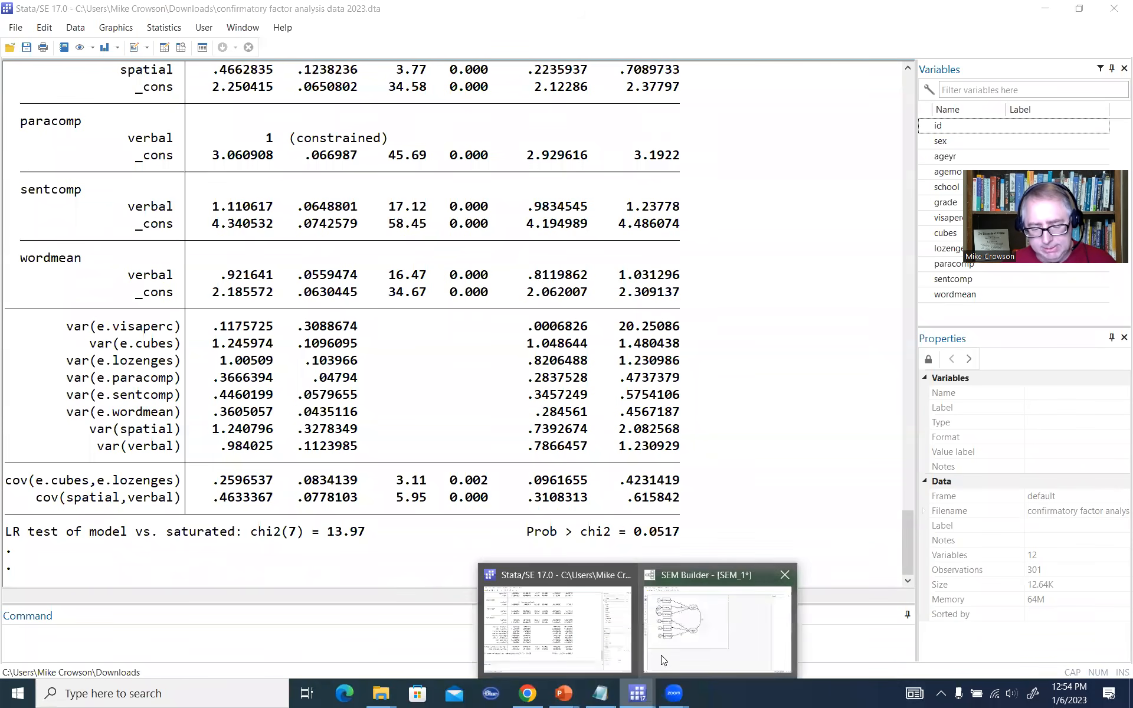
pyautogui.click(702, 607)
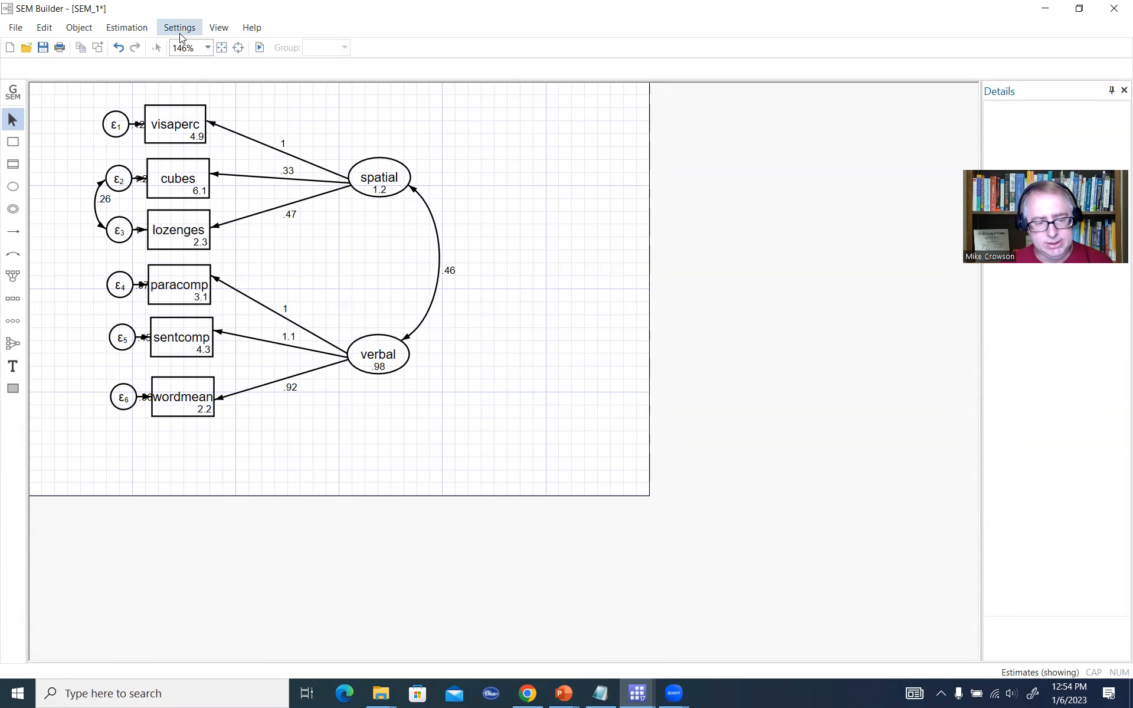
pyautogui.click(149, 29)
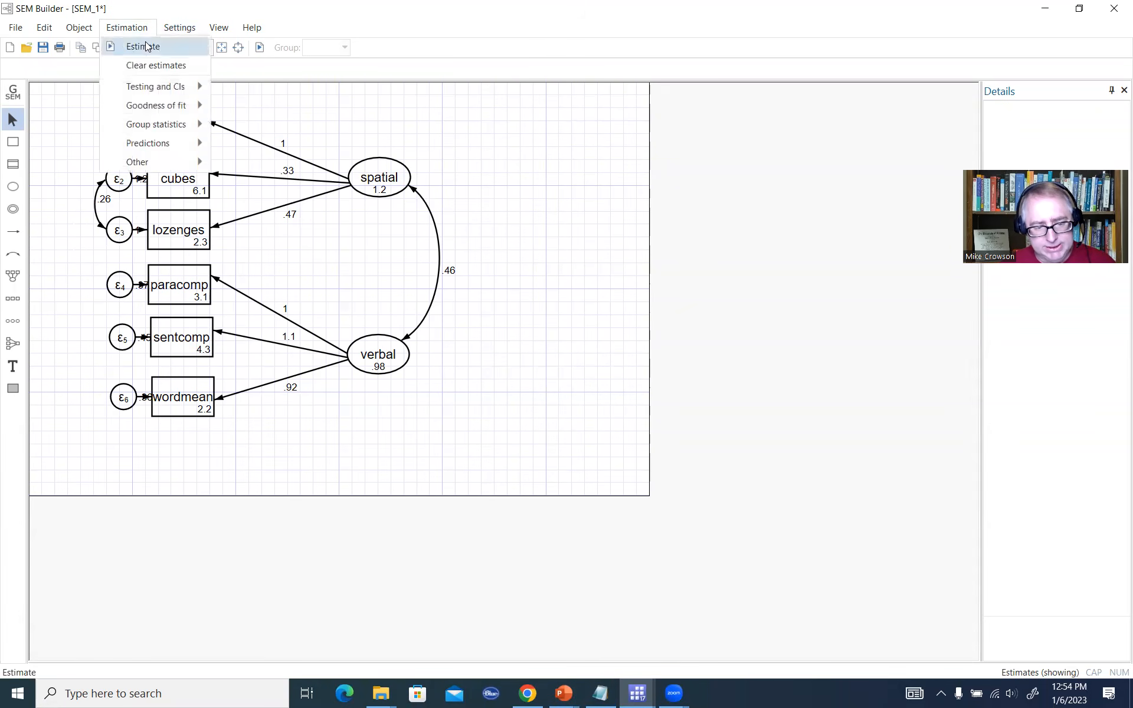
pyautogui.click(146, 46)
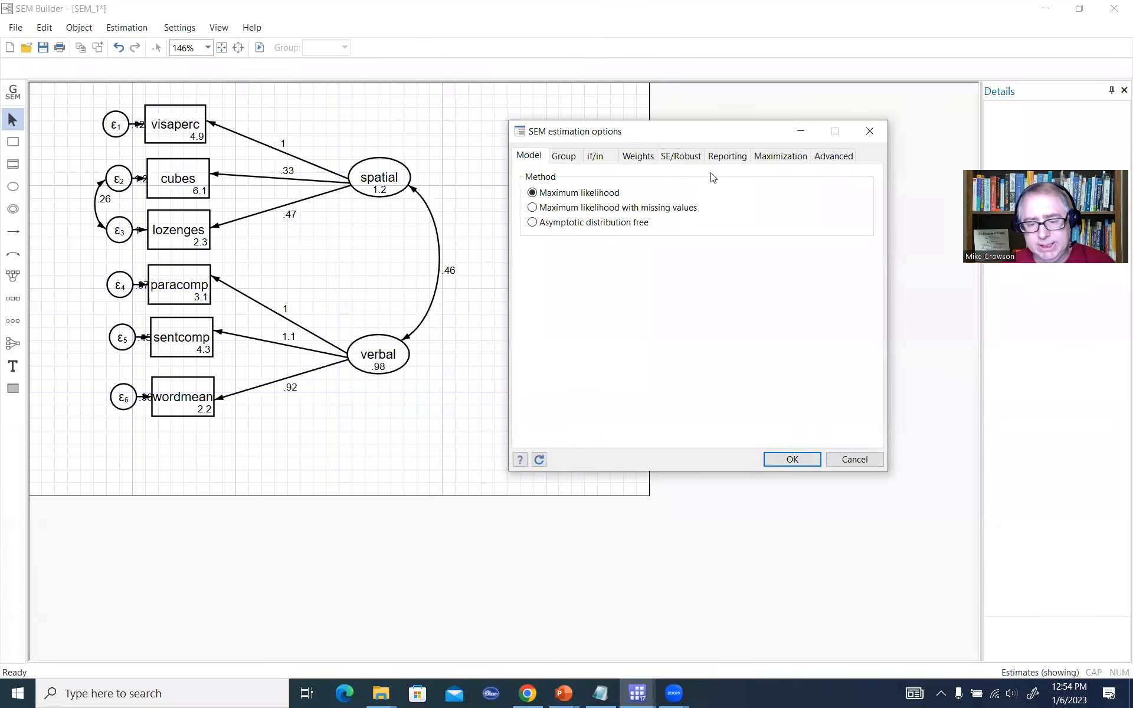
pyautogui.click(730, 158)
pyautogui.click(549, 201)
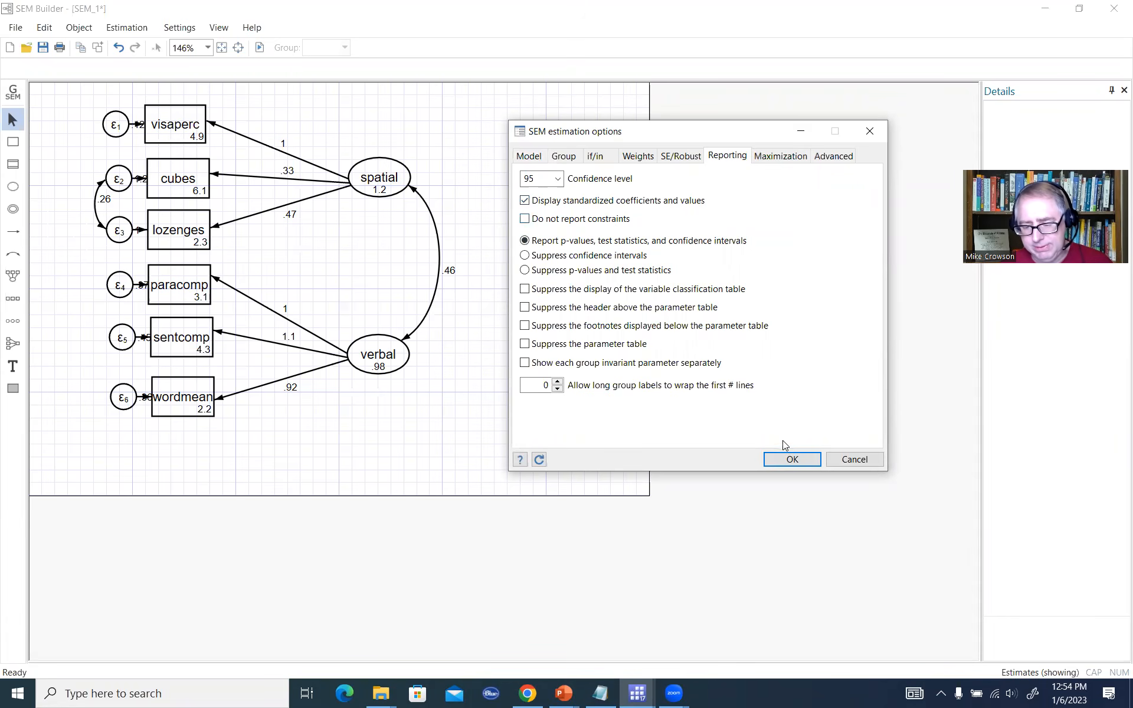
pyautogui.click(800, 461)
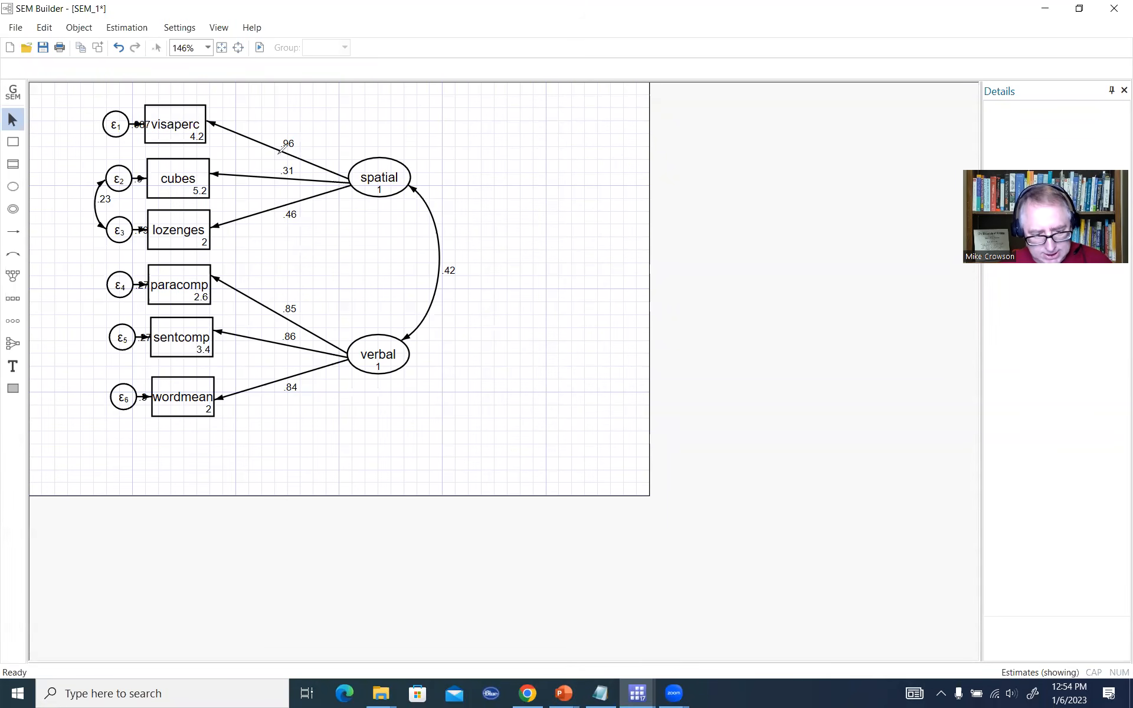
# Examine the standardized loadings, the spatial–verbal factor correlation and the cubes–lozenges error correlation on the diagram
pyautogui.moveTo(278, 142)
pyautogui.mouseDown()
pyautogui.moveTo(289, 163)
pyautogui.moveTo(281, 207)
pyautogui.moveTo(299, 214)
pyautogui.mouseUp()
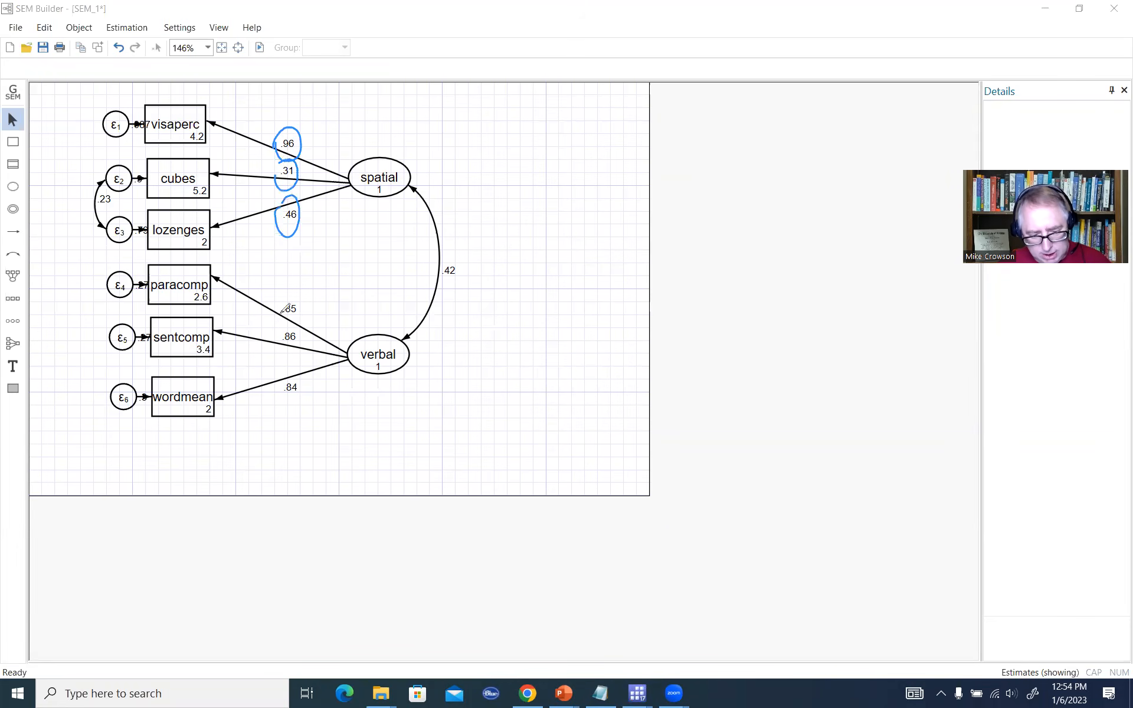
pyautogui.moveTo(281, 306); pyautogui.dragTo(291, 373)
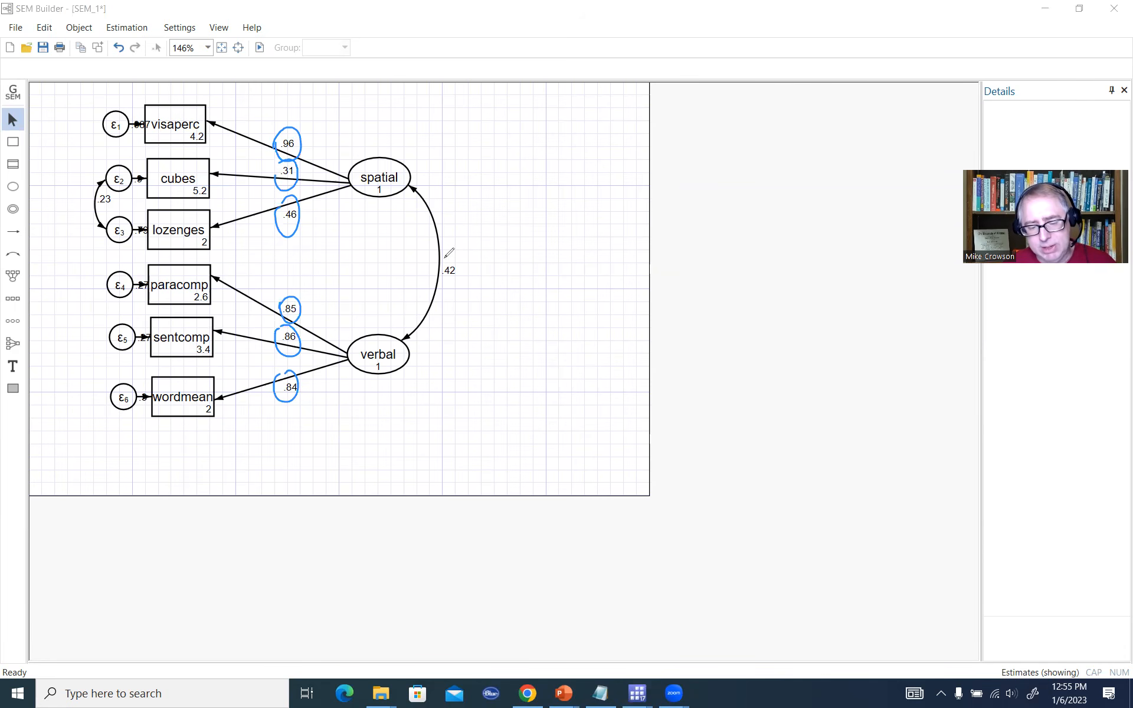
pyautogui.moveTo(446, 255)
pyautogui.mouseDown()
pyautogui.moveTo(450, 292)
pyautogui.moveTo(450, 257)
pyautogui.mouseUp()
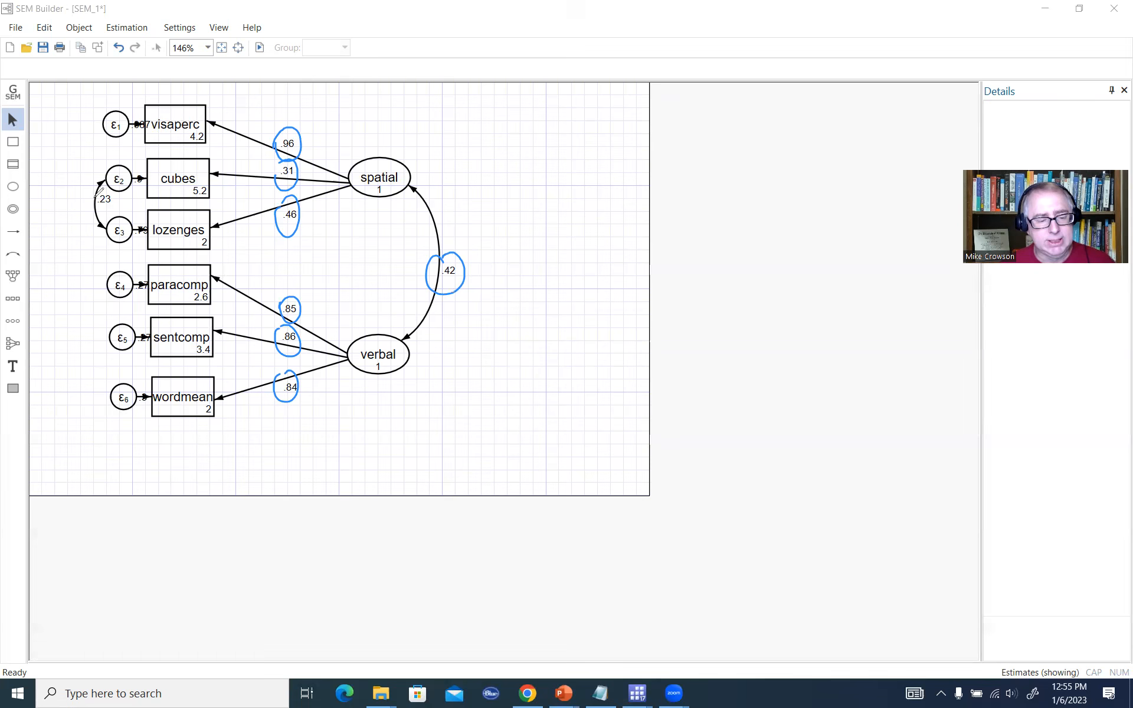
pyautogui.moveTo(92, 195)
pyautogui.mouseDown()
pyautogui.moveTo(107, 210)
pyautogui.moveTo(94, 189)
pyautogui.mouseUp()
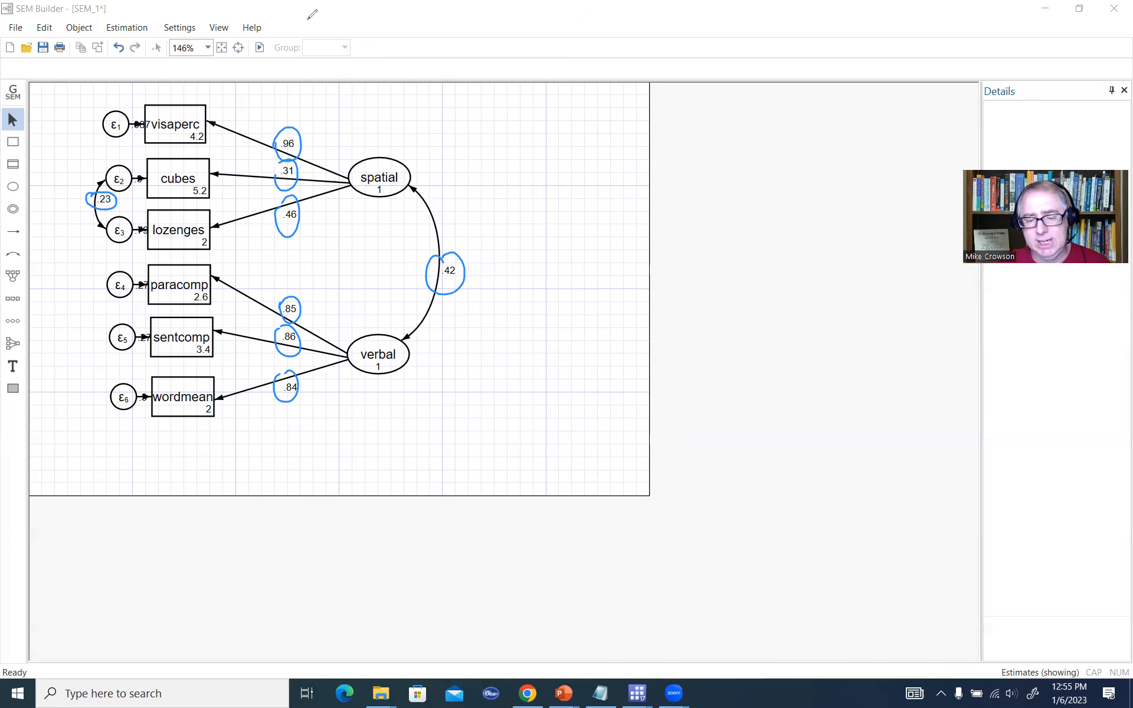
pyautogui.click(466, 12)
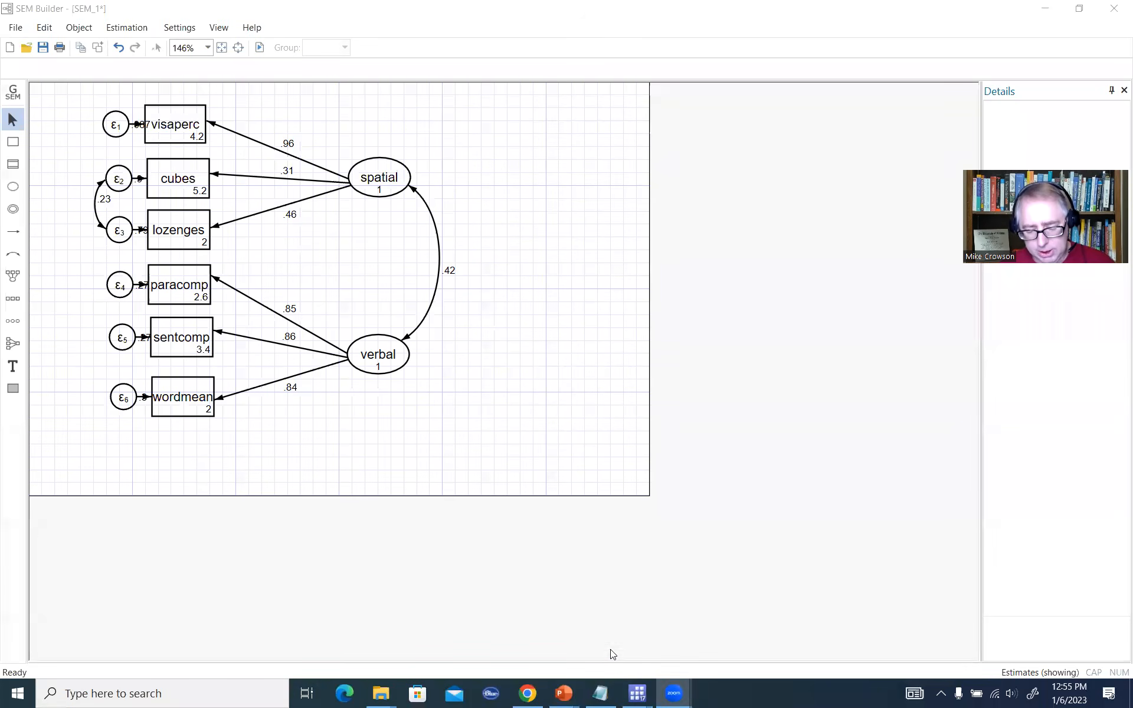
# Examine the standardized loadings of visaperc, cubes and lozenges on spatial in the Stata output table
pyautogui.click(637, 692)
pyautogui.click(581, 623)
pyautogui.scroll(5, 671, 425)
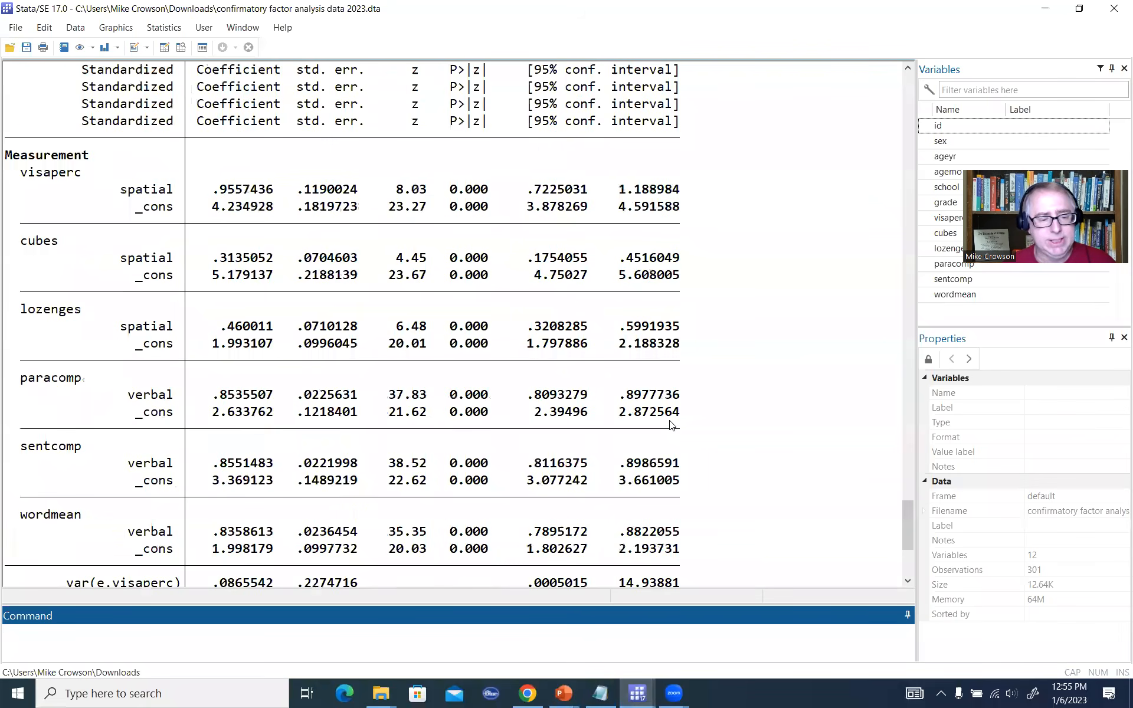
pyautogui.scroll(2, 672, 426)
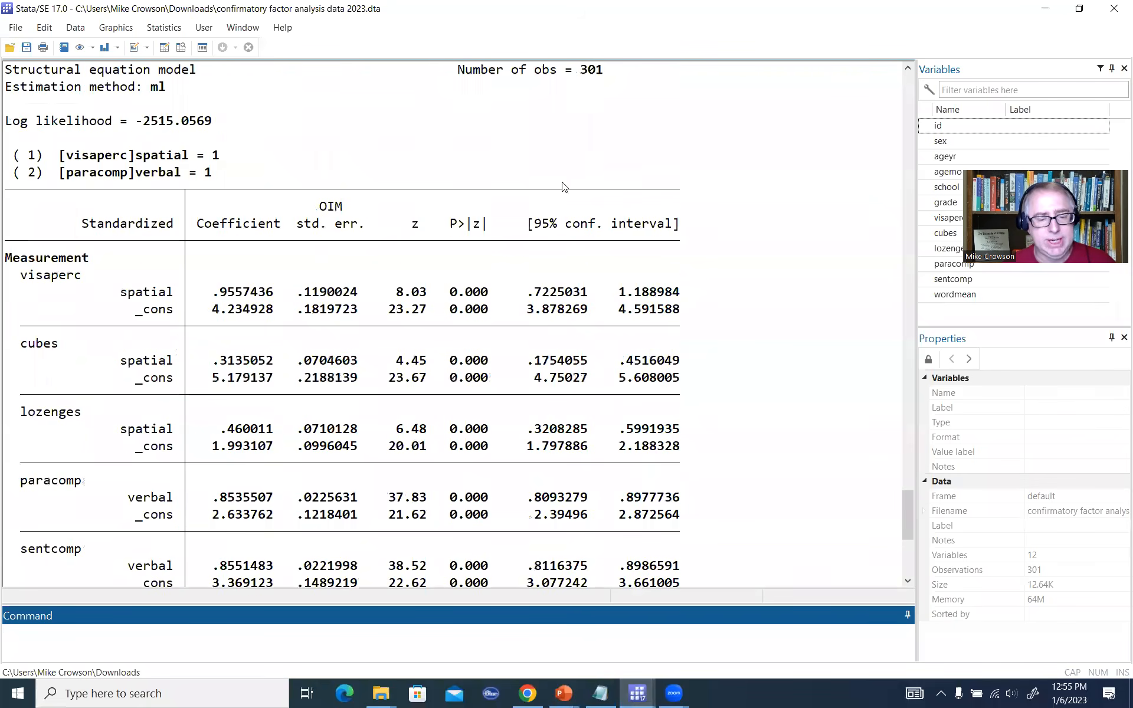
pyautogui.click(531, 120)
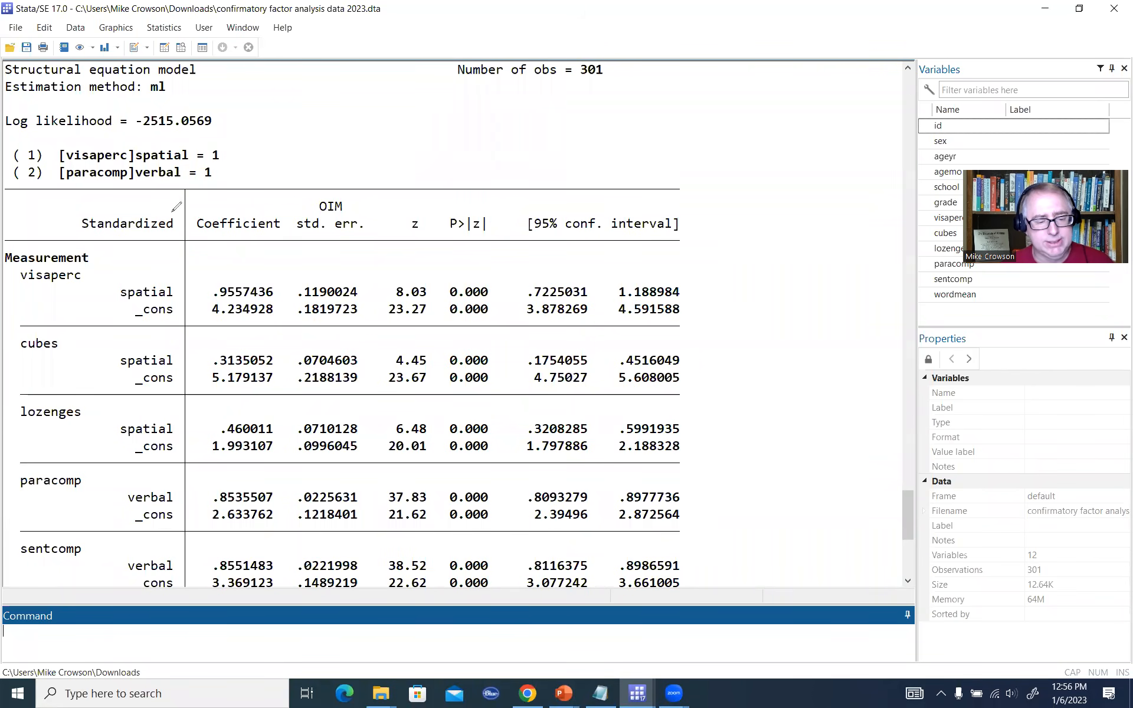
pyautogui.moveTo(173, 212); pyautogui.dragTo(185, 193)
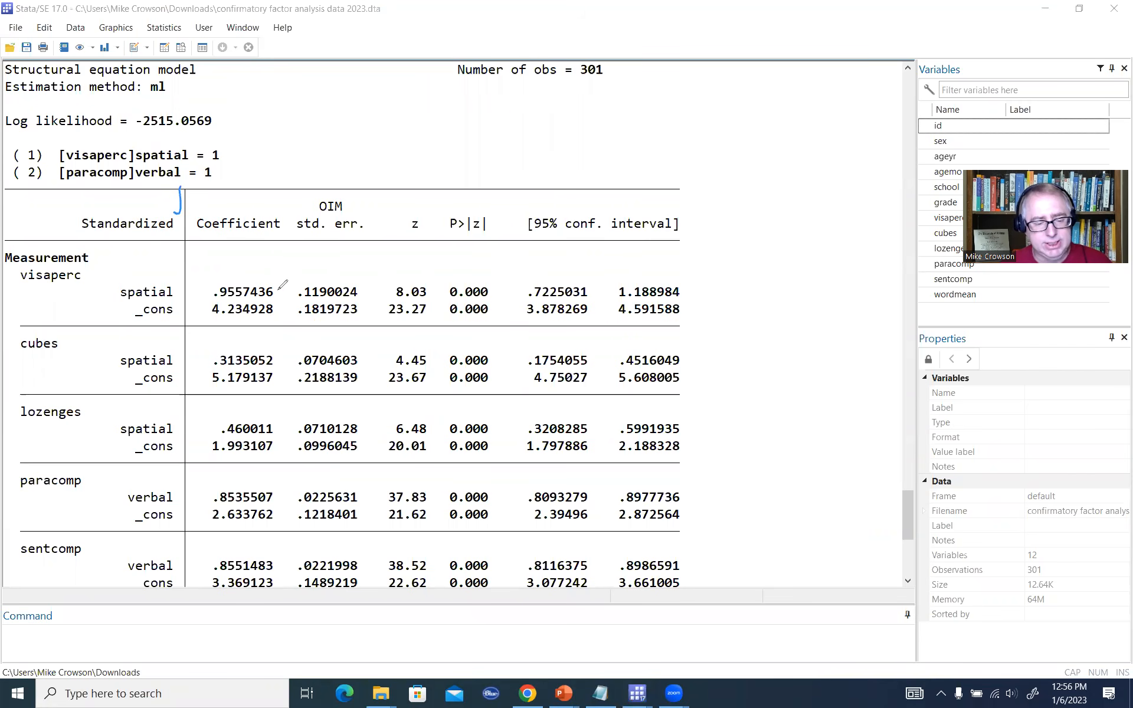
pyautogui.moveTo(286, 273); pyautogui.dragTo(278, 294)
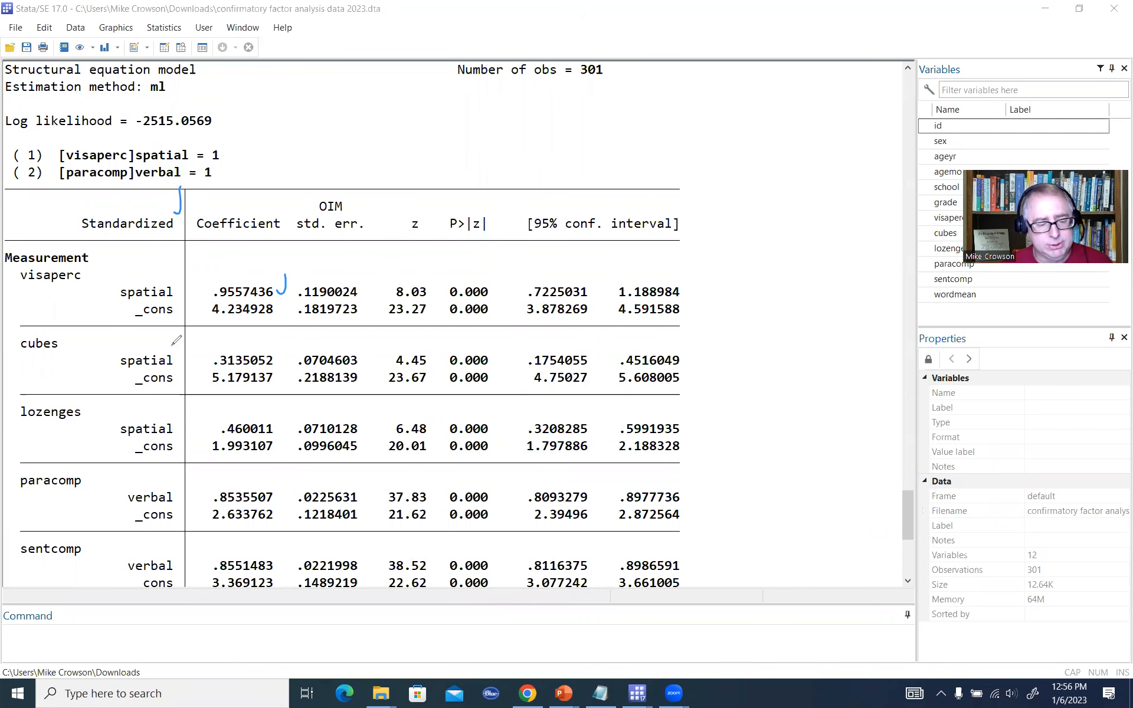
pyautogui.moveTo(179, 279); pyautogui.dragTo(176, 289)
pyautogui.moveTo(178, 349); pyautogui.dragTo(175, 358)
pyautogui.moveTo(175, 431); pyautogui.dragTo(183, 426)
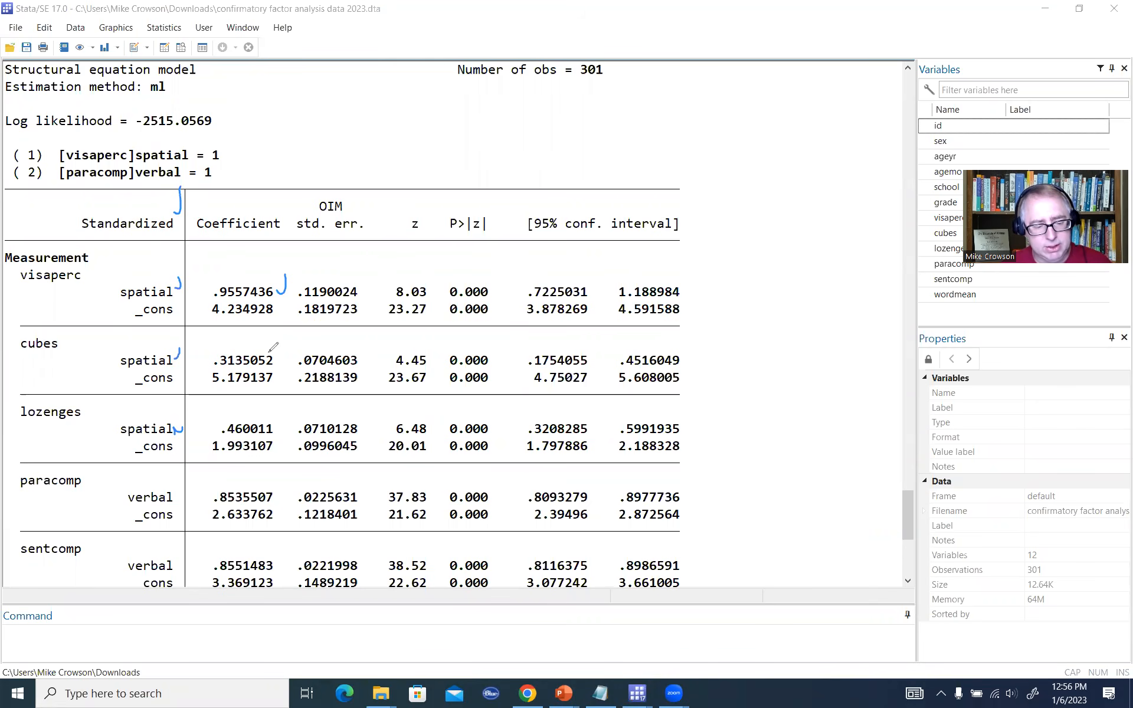
pyautogui.moveTo(281, 343); pyautogui.dragTo(274, 356)
pyautogui.moveTo(286, 406); pyautogui.dragTo(274, 423)
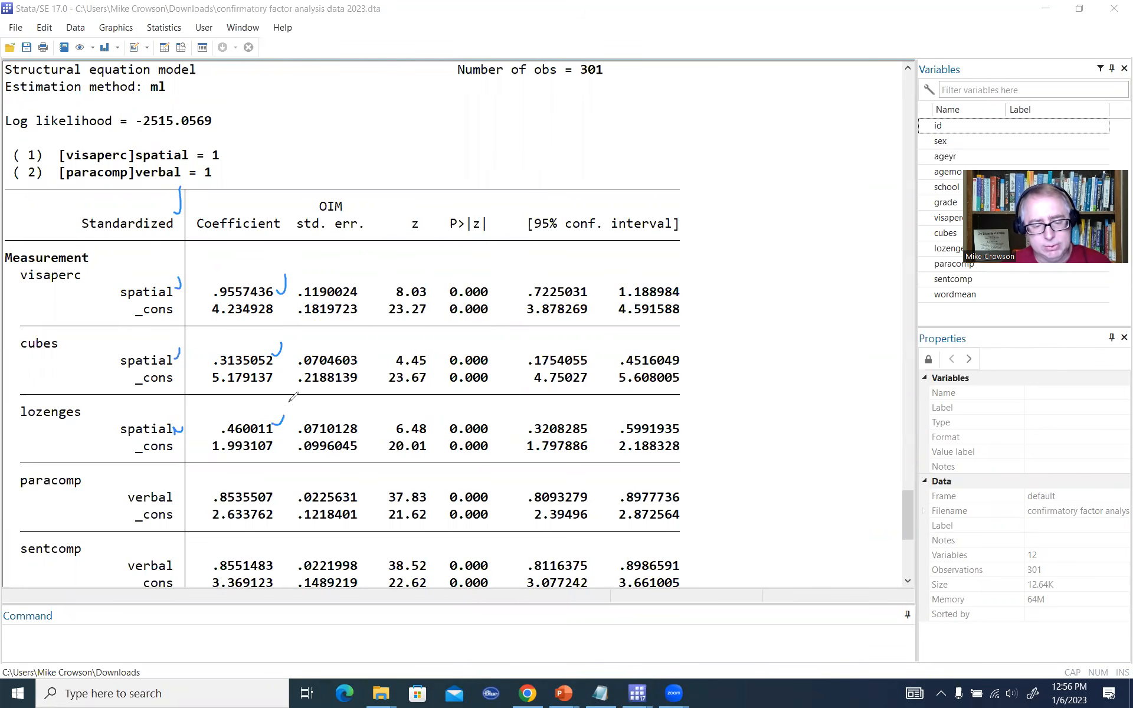
# Examine the p-values of the standardized spatial loadings for visaperc, cubes and lozenges in the Stata output table
pyautogui.moveTo(490, 292); pyautogui.dragTo(495, 288)
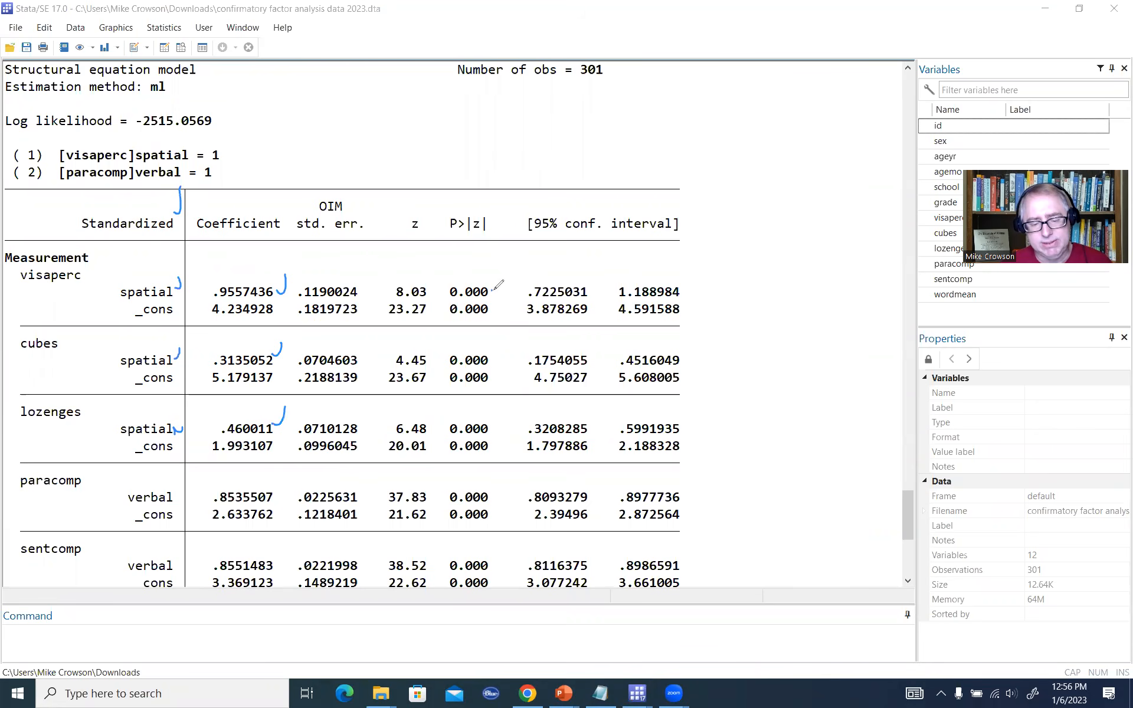
pyautogui.moveTo(493, 361); pyautogui.dragTo(495, 358)
pyautogui.moveTo(490, 428); pyautogui.dragTo(492, 424)
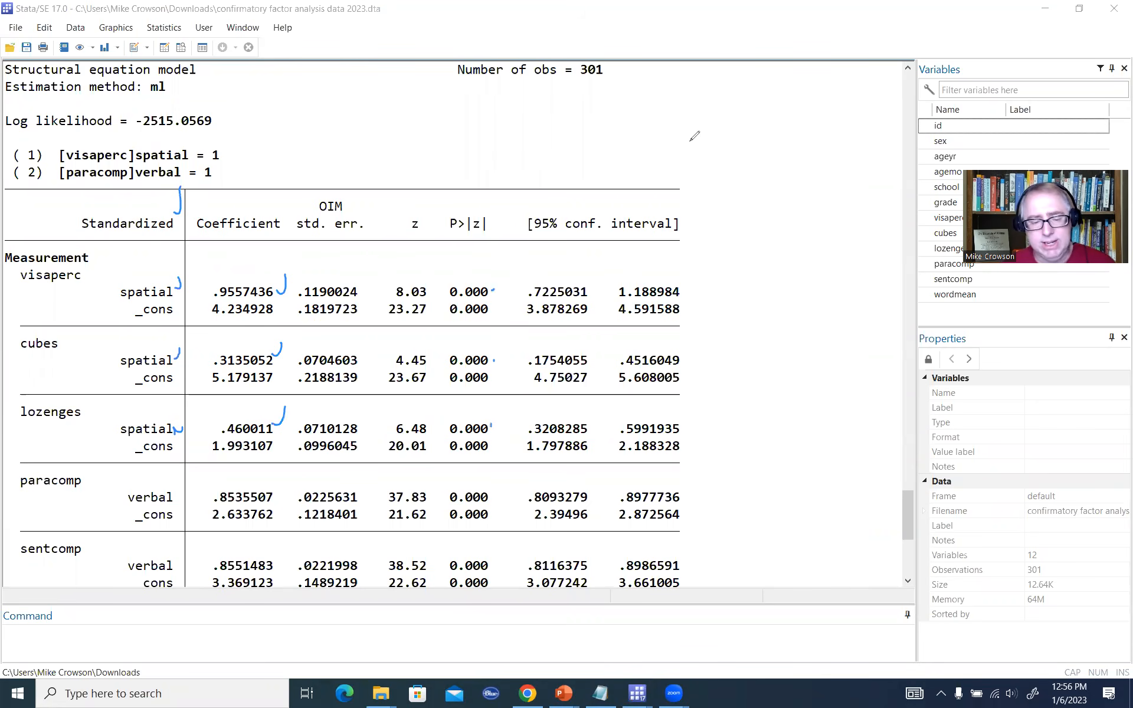
# Examine the standardized loadings of paracomp, sentcomp and wordmean on verbal, together with their p-values
pyautogui.scroll(-4, 395, 242)
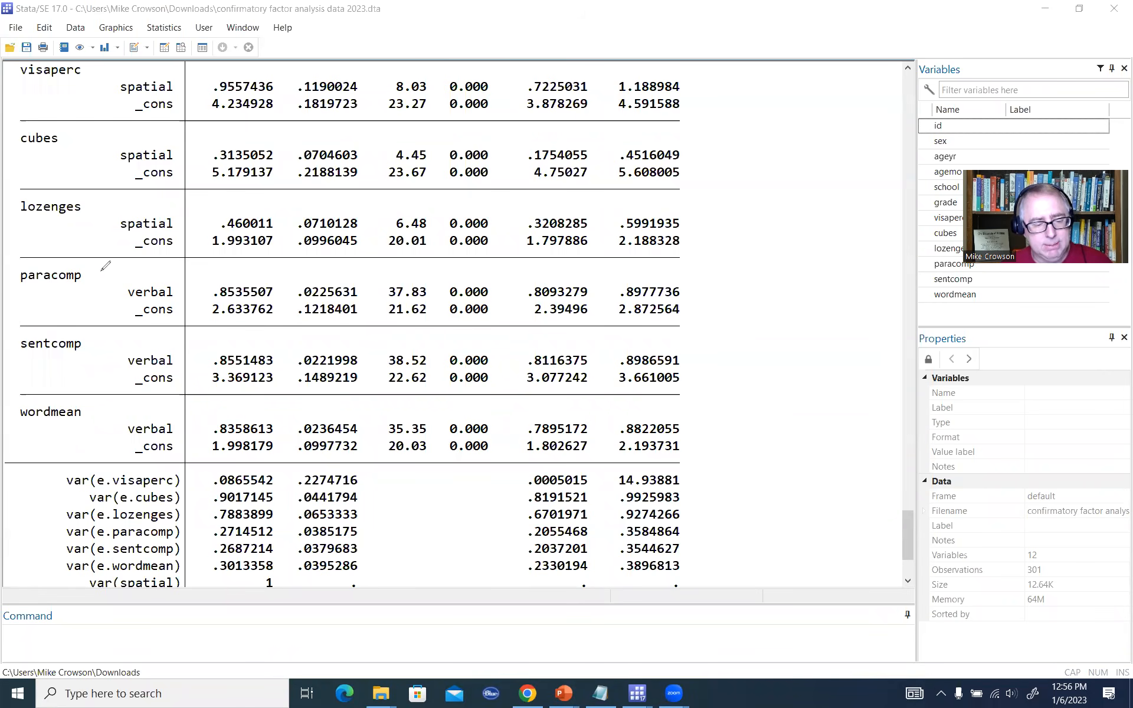
pyautogui.moveTo(104, 273); pyautogui.dragTo(124, 268)
pyautogui.moveTo(275, 291); pyautogui.dragTo(287, 281)
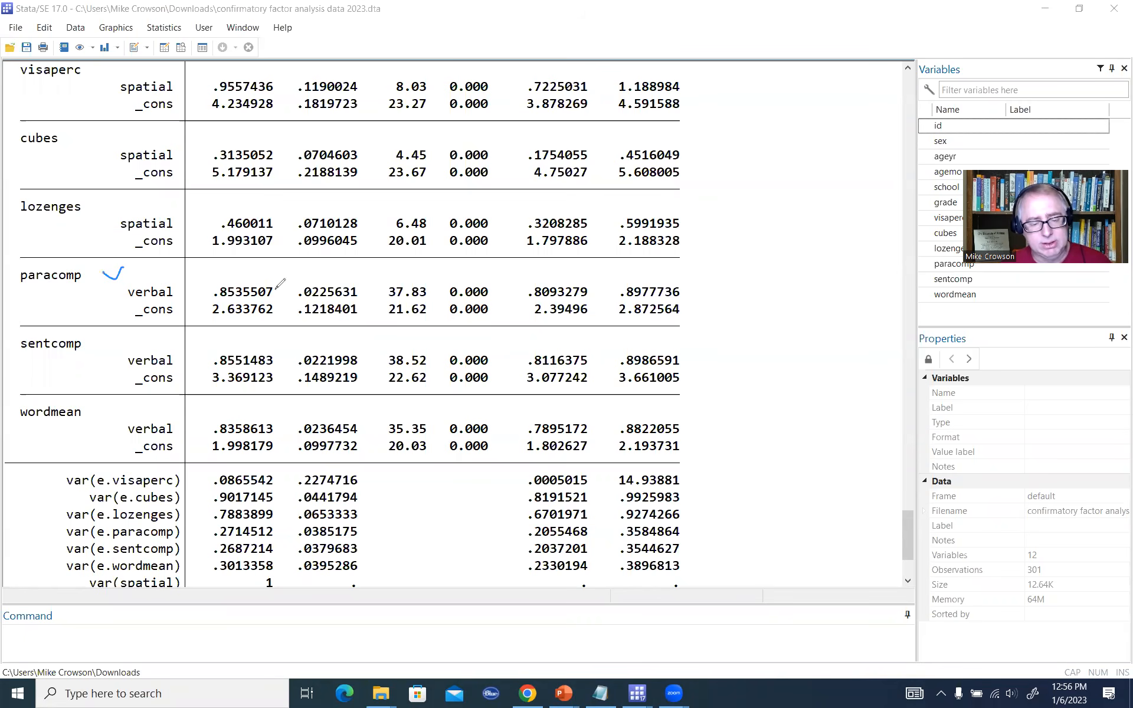
pyautogui.moveTo(489, 290); pyautogui.dragTo(499, 280)
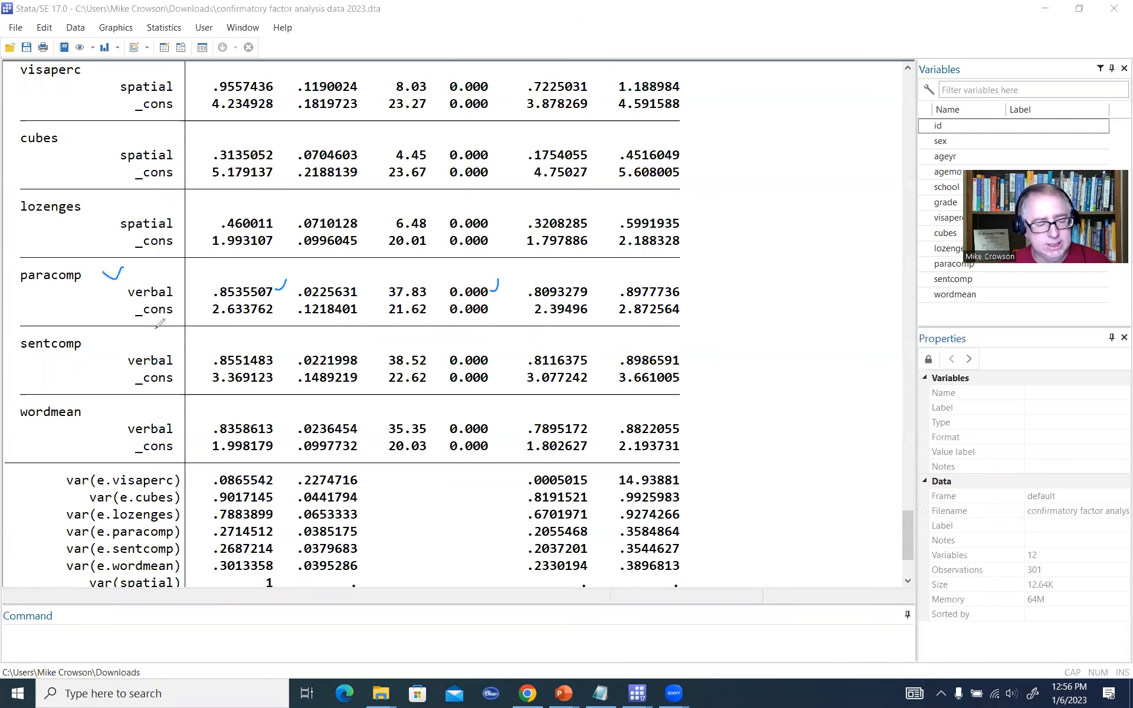
pyautogui.moveTo(101, 342); pyautogui.dragTo(114, 330)
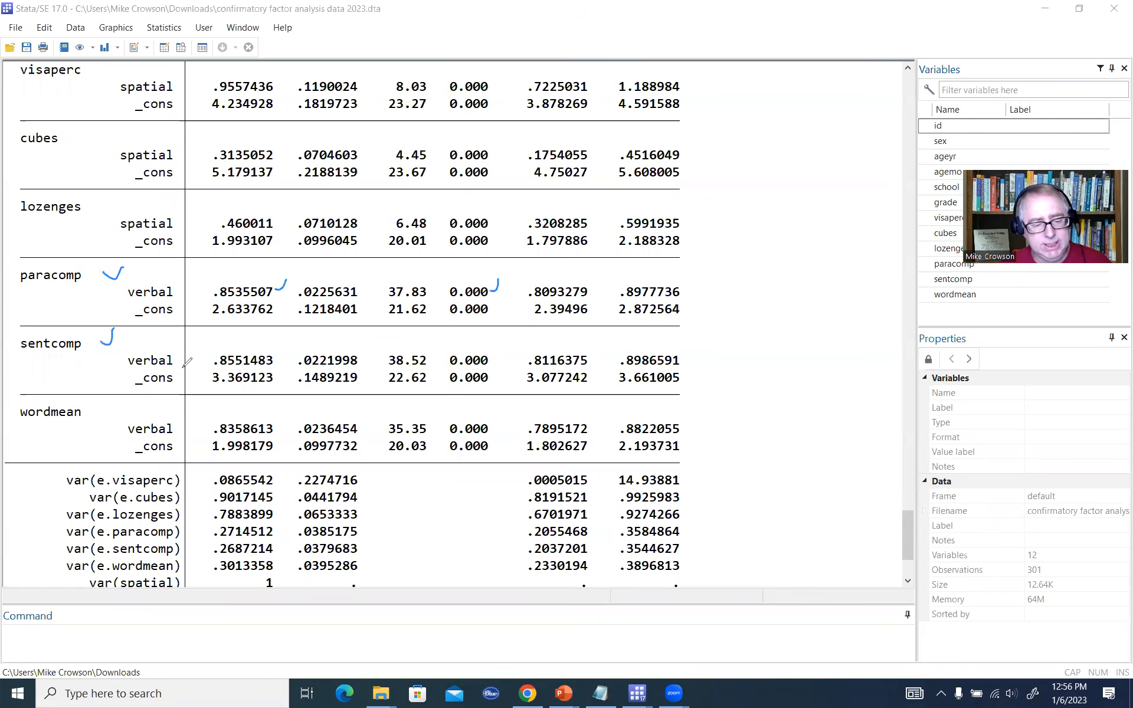
pyautogui.moveTo(275, 361); pyautogui.dragTo(285, 350)
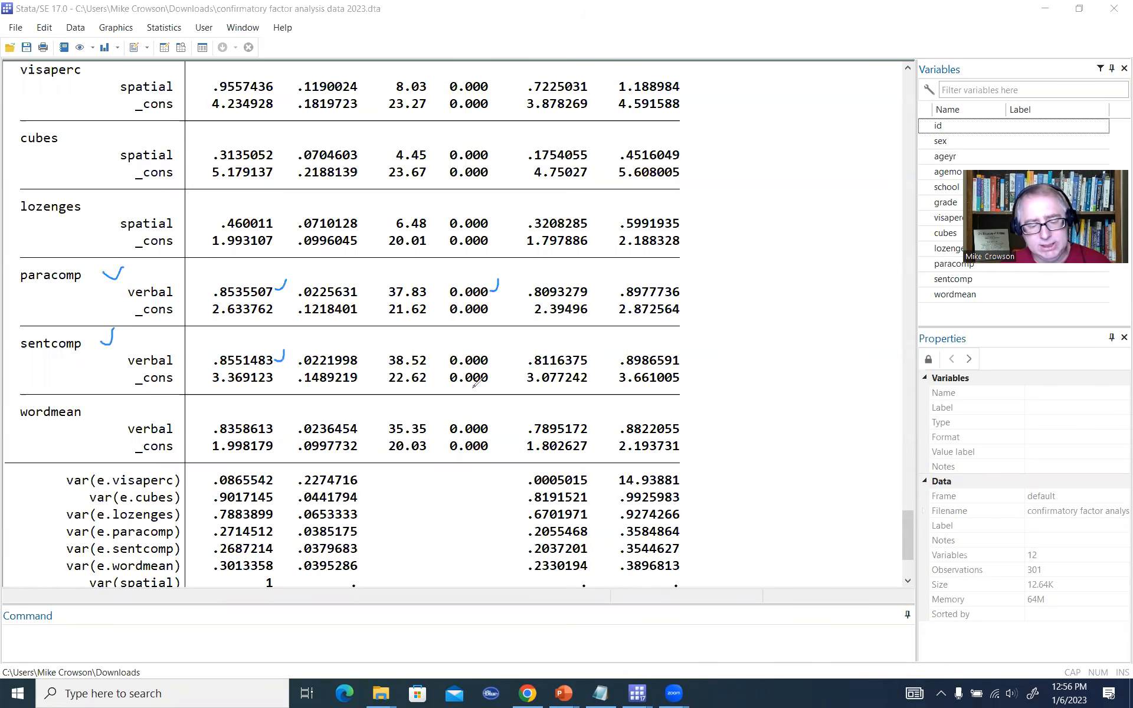
pyautogui.moveTo(494, 359); pyautogui.dragTo(503, 348)
pyautogui.moveTo(96, 408); pyautogui.dragTo(109, 398)
pyautogui.moveTo(276, 426); pyautogui.dragTo(285, 418)
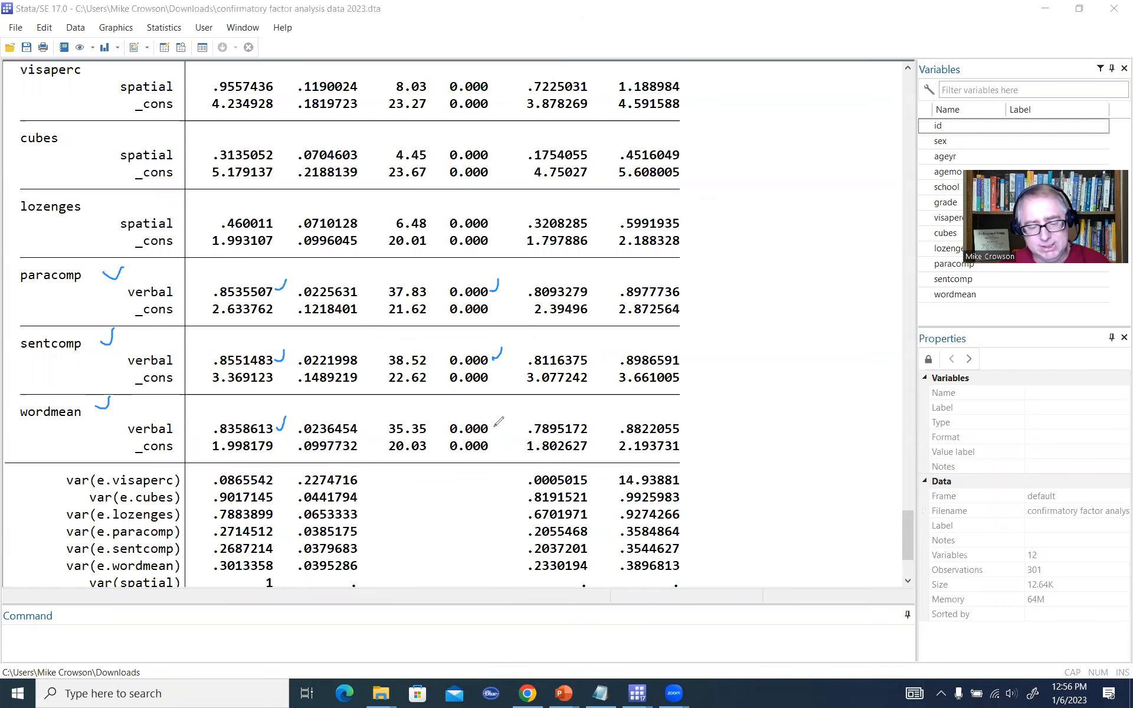
pyautogui.moveTo(494, 429); pyautogui.dragTo(502, 416)
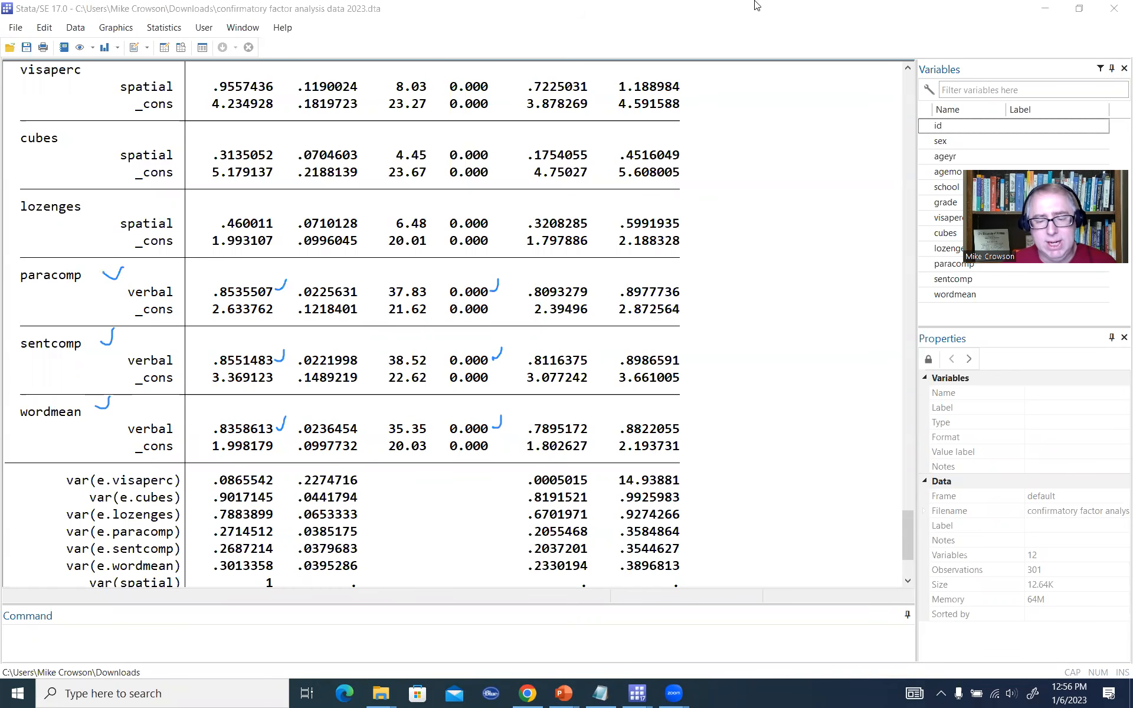
pyautogui.press('Escape')
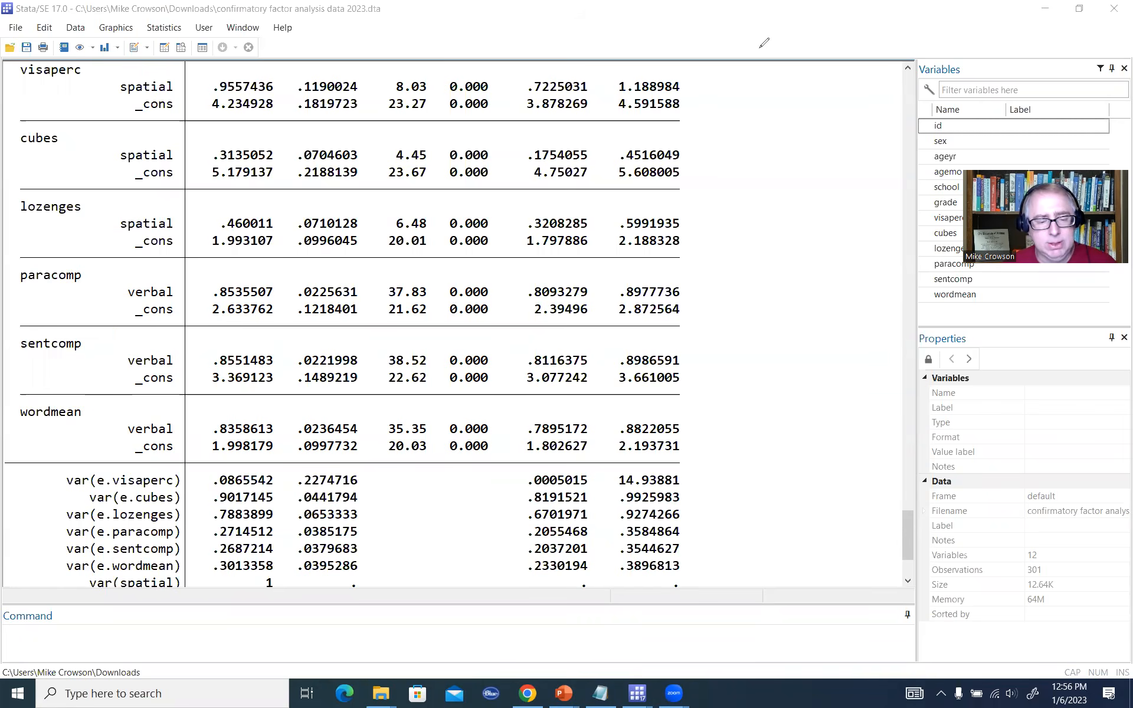
# Examine the standardized error variances of the six indicators and the variances of the spatial and verbal factors
pyautogui.scroll(-3, 372, 322)
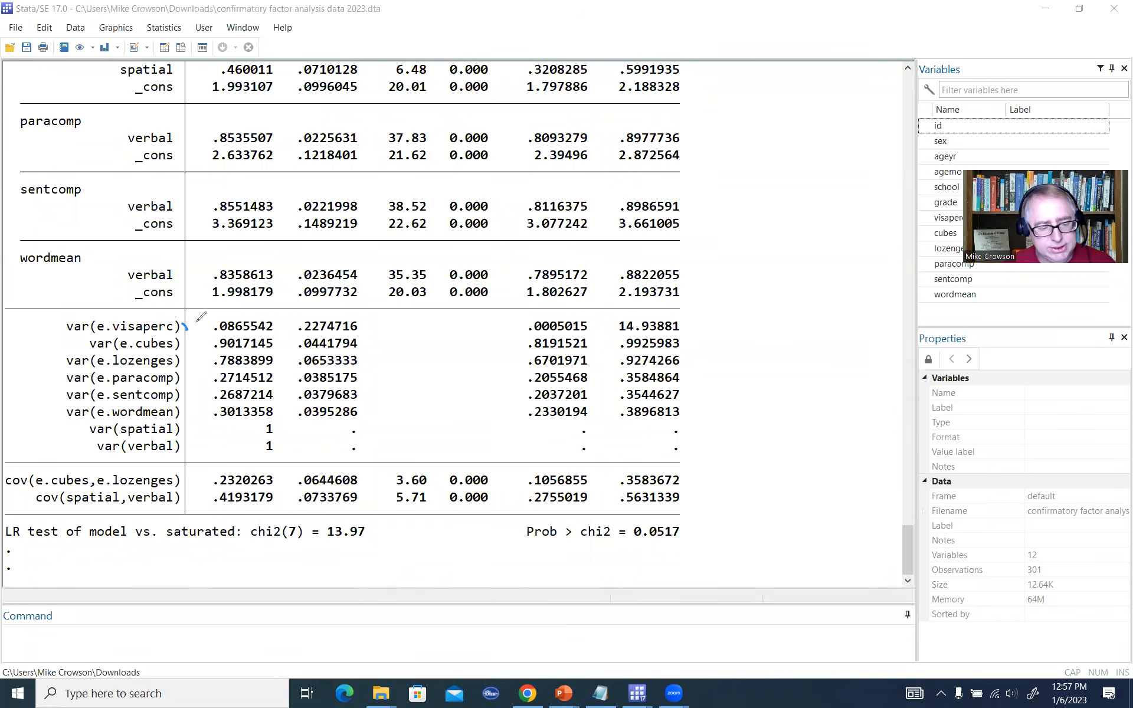
pyautogui.moveTo(198, 320); pyautogui.dragTo(206, 418)
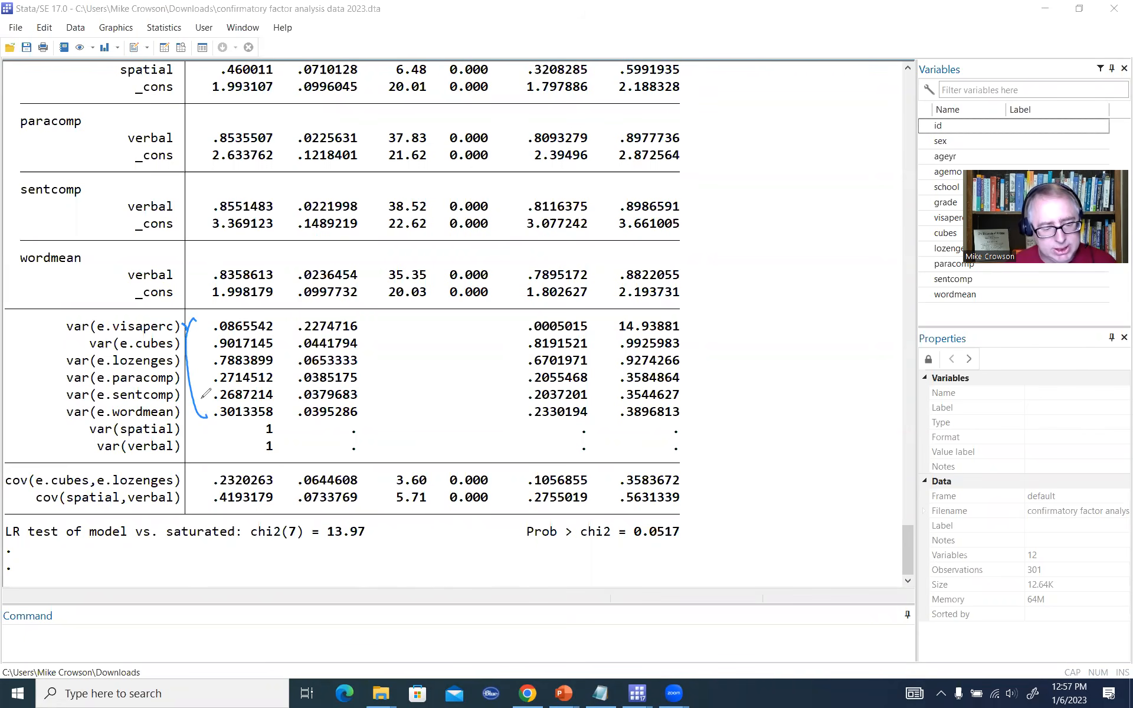
pyautogui.moveTo(187, 420); pyautogui.dragTo(187, 451)
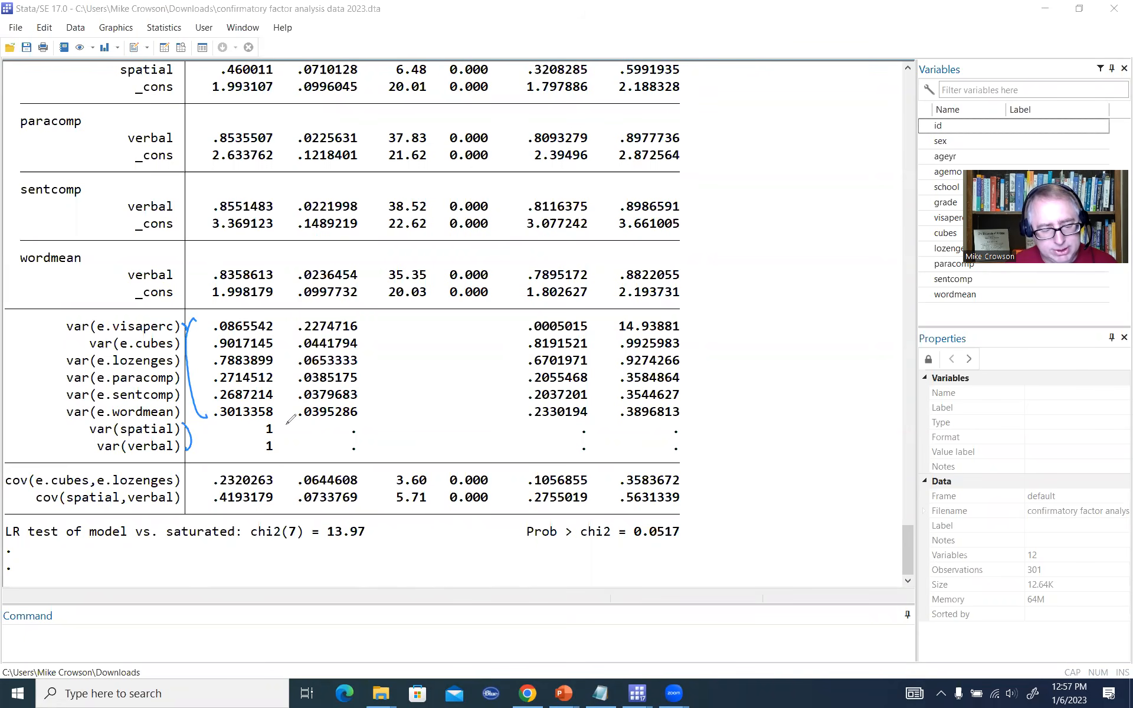
pyautogui.moveTo(276, 423)
pyautogui.mouseDown()
pyautogui.moveTo(286, 422)
pyautogui.moveTo(260, 421)
pyautogui.mouseUp()
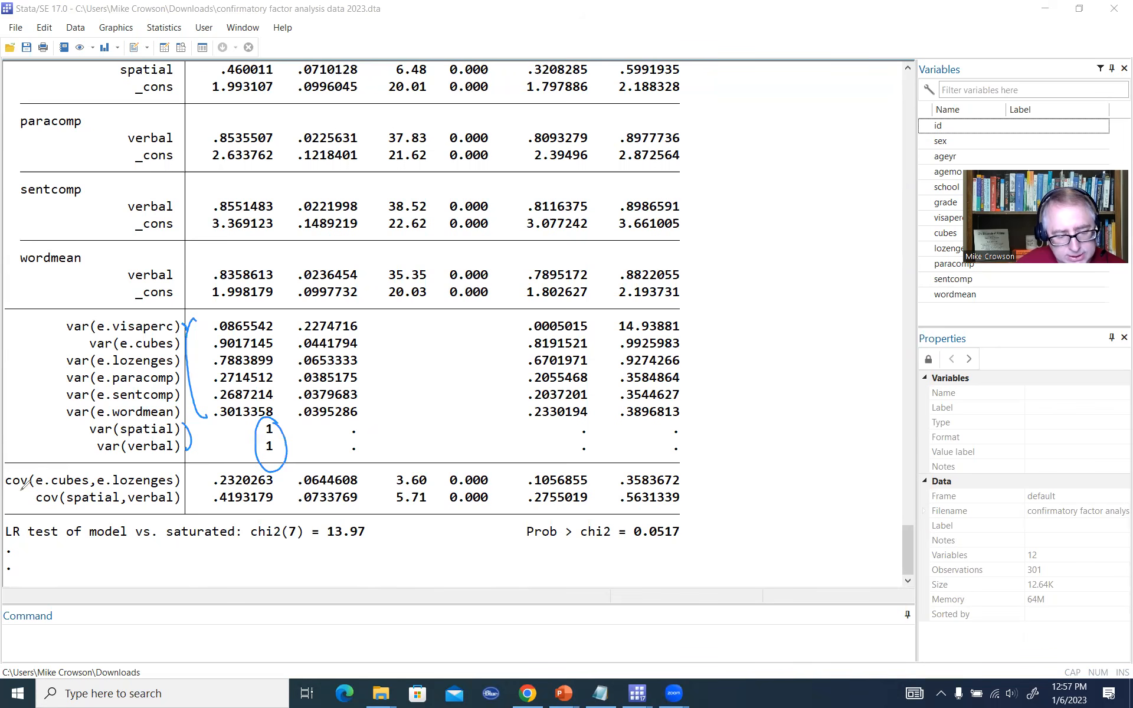
# Examine the standardized coefficients and p-values for cov(e.cubes,e.lozenges) and cov(spatial,verbal)
pyautogui.moveTo(72, 483)
pyautogui.mouseDown()
pyautogui.moveTo(51, 487)
pyautogui.moveTo(166, 483)
pyautogui.mouseUp()
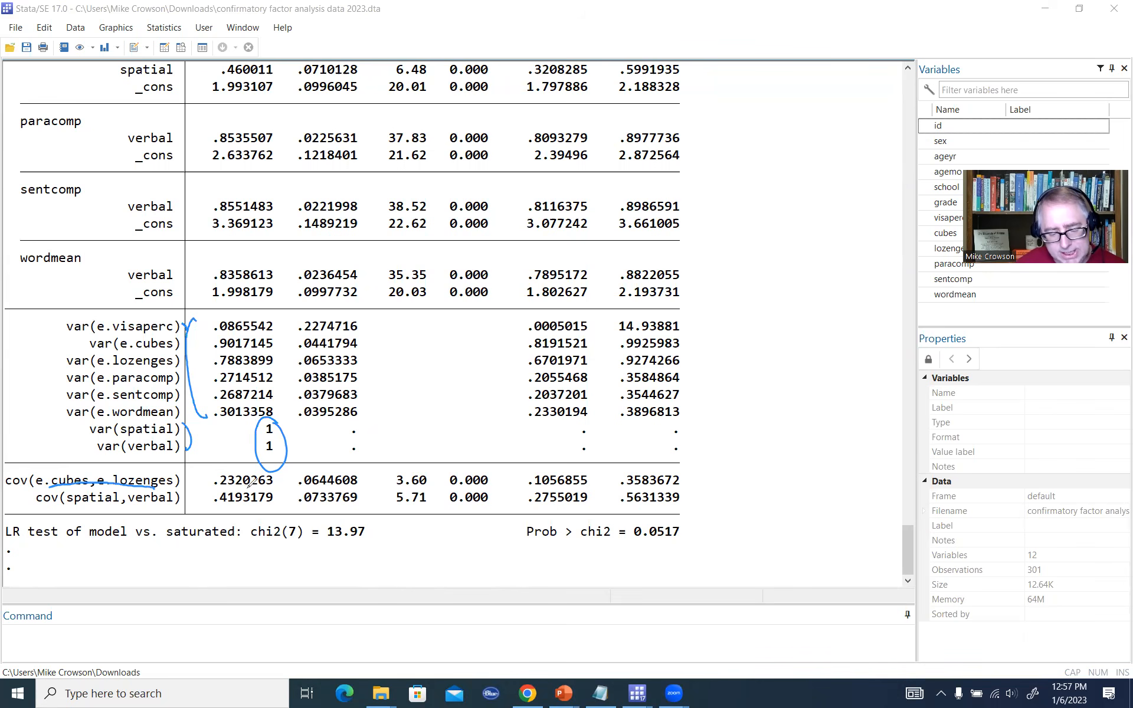
pyautogui.moveTo(248, 488)
pyautogui.mouseDown()
pyautogui.moveTo(211, 467)
pyautogui.moveTo(251, 466)
pyautogui.mouseUp()
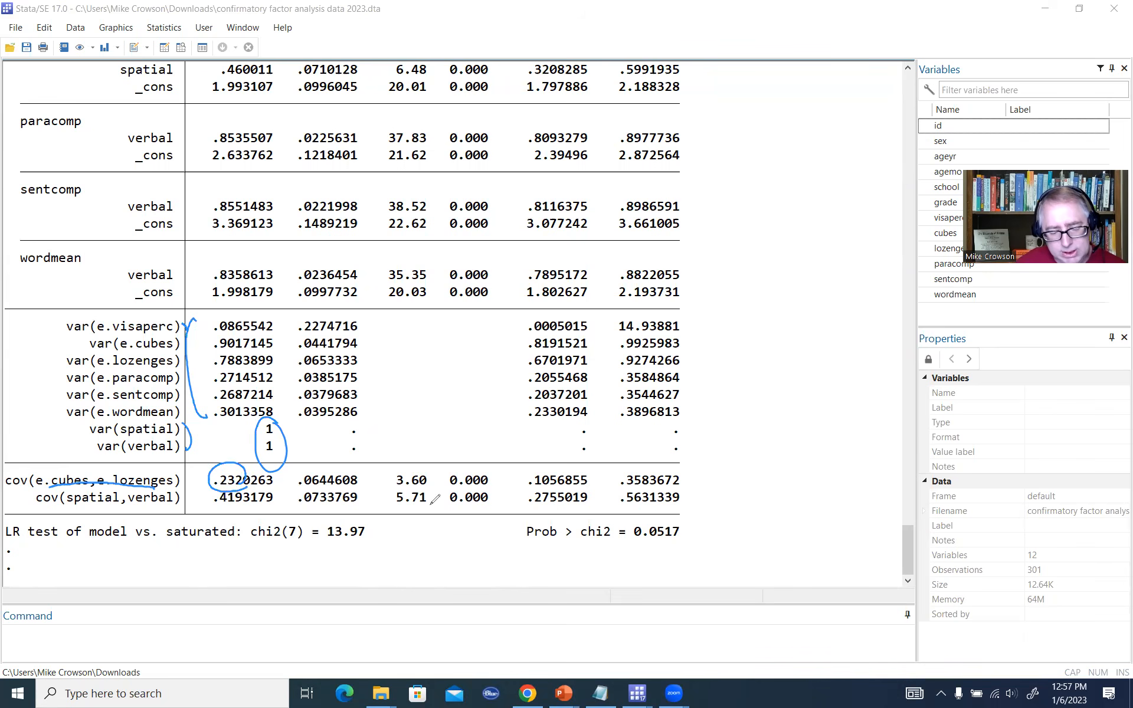
pyautogui.moveTo(447, 490); pyautogui.dragTo(477, 487)
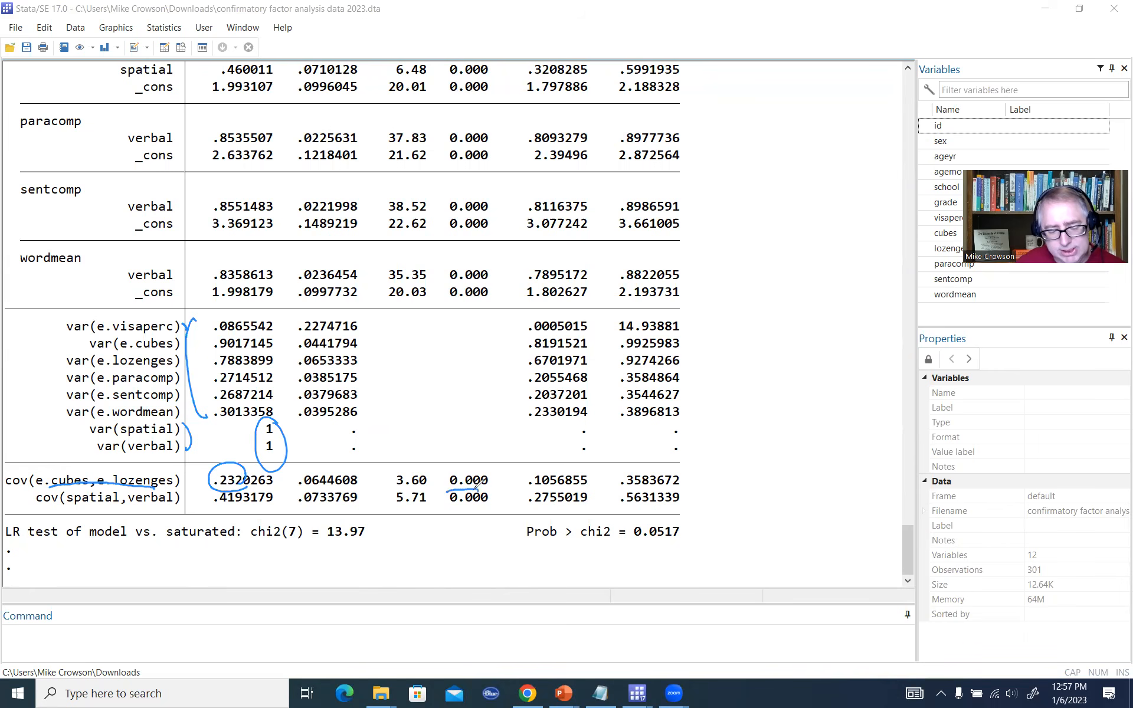
pyautogui.moveTo(63, 505); pyautogui.dragTo(159, 503)
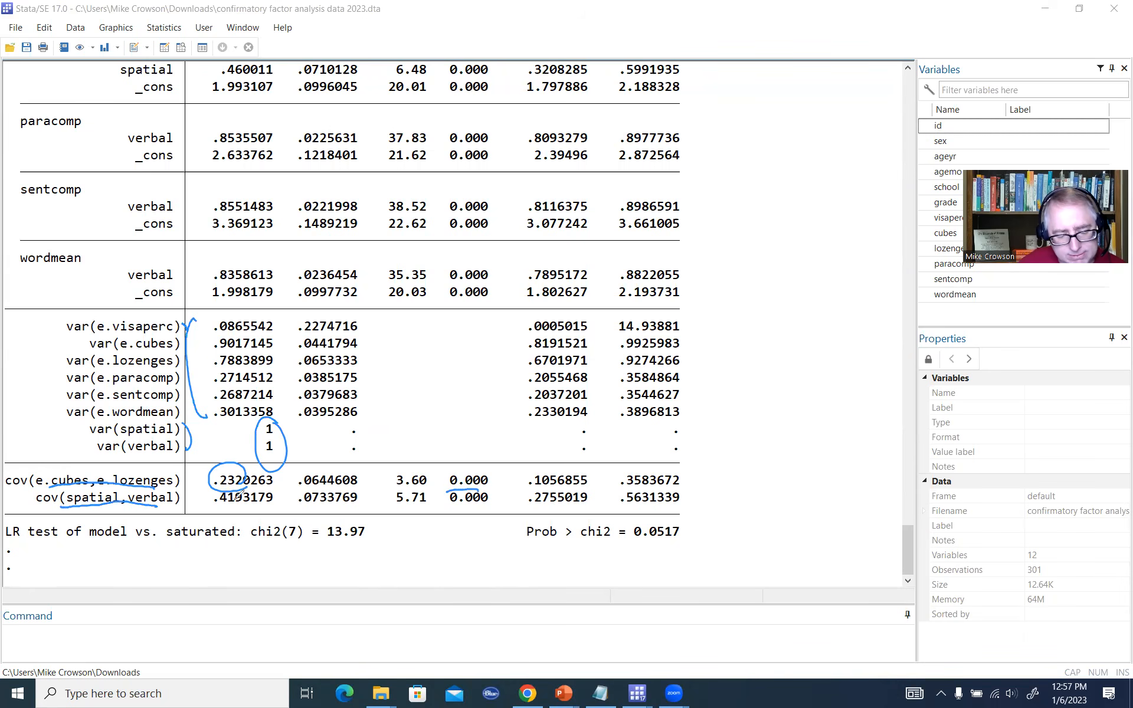
pyautogui.moveTo(237, 487)
pyautogui.mouseDown()
pyautogui.moveTo(248, 497)
pyautogui.moveTo(230, 486)
pyautogui.mouseUp()
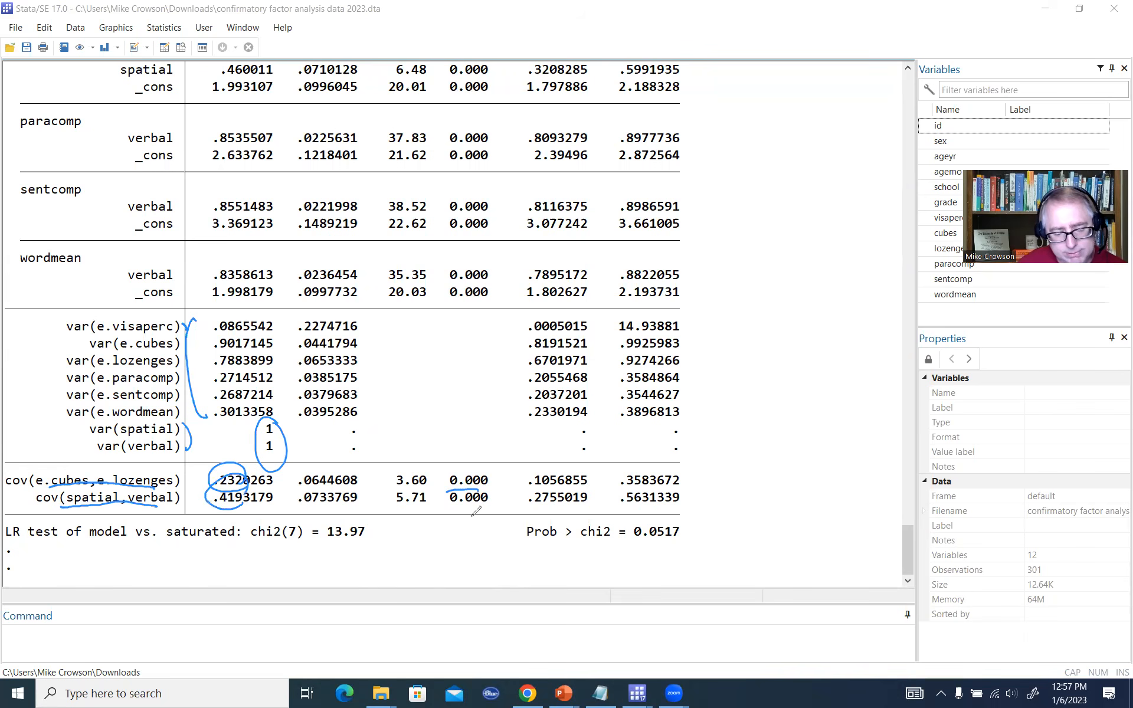
pyautogui.moveTo(463, 507); pyautogui.dragTo(493, 500)
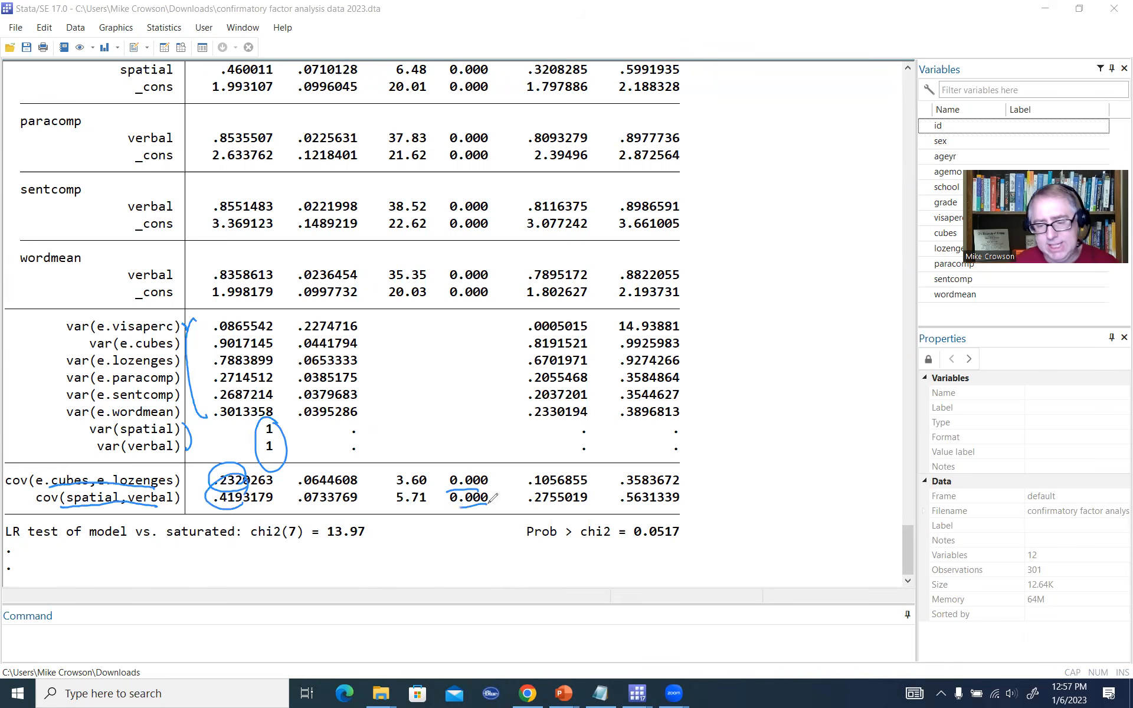
pyautogui.click(671, 125)
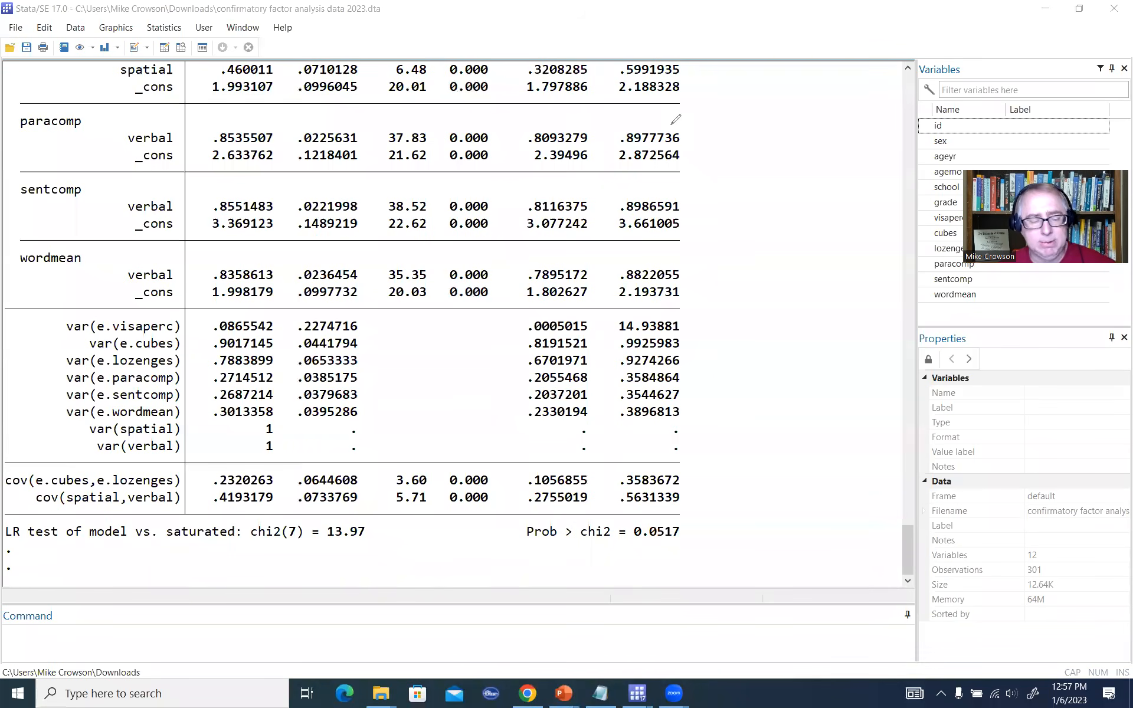
# Run estat eqgof to obtain the equation-level goodness of fit for the model
pyautogui.click(431, 639)
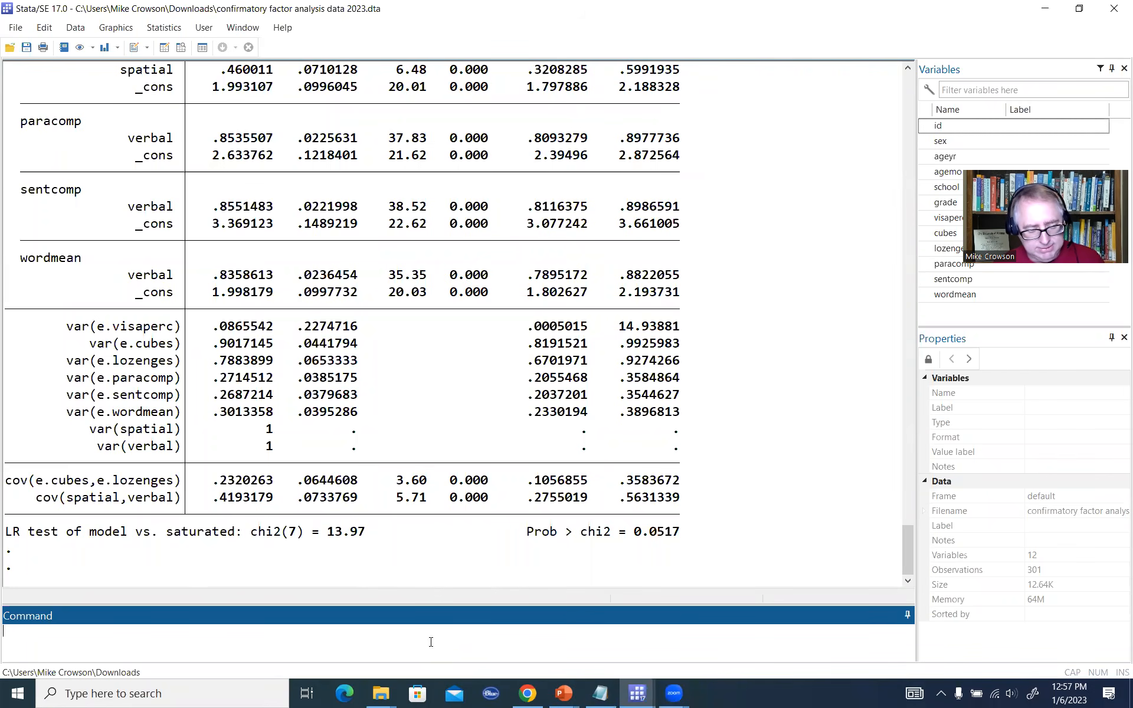
pyautogui.write('estat')
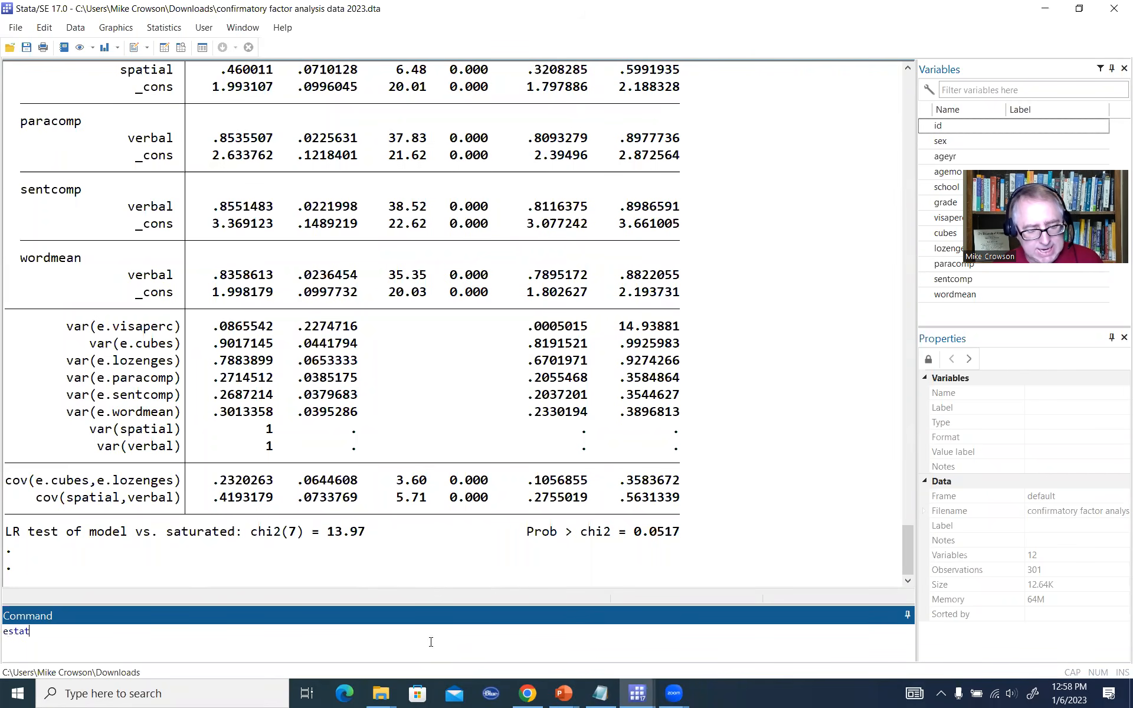
pyautogui.write(' eqgof')
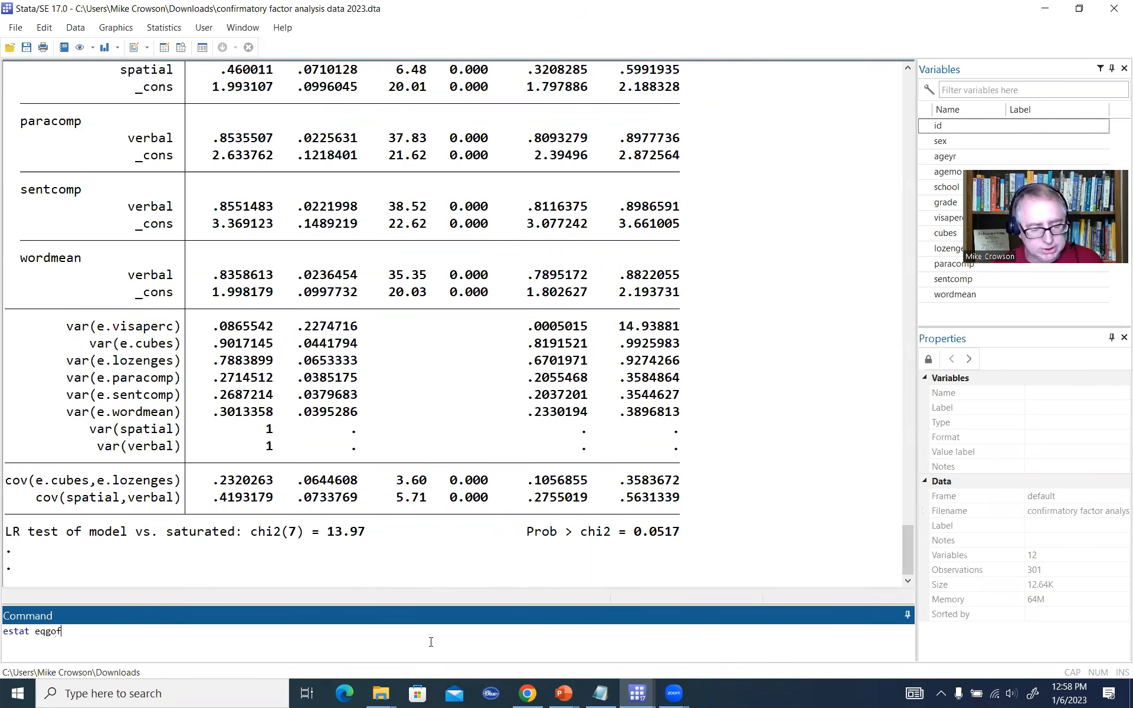
pyautogui.press('Return')
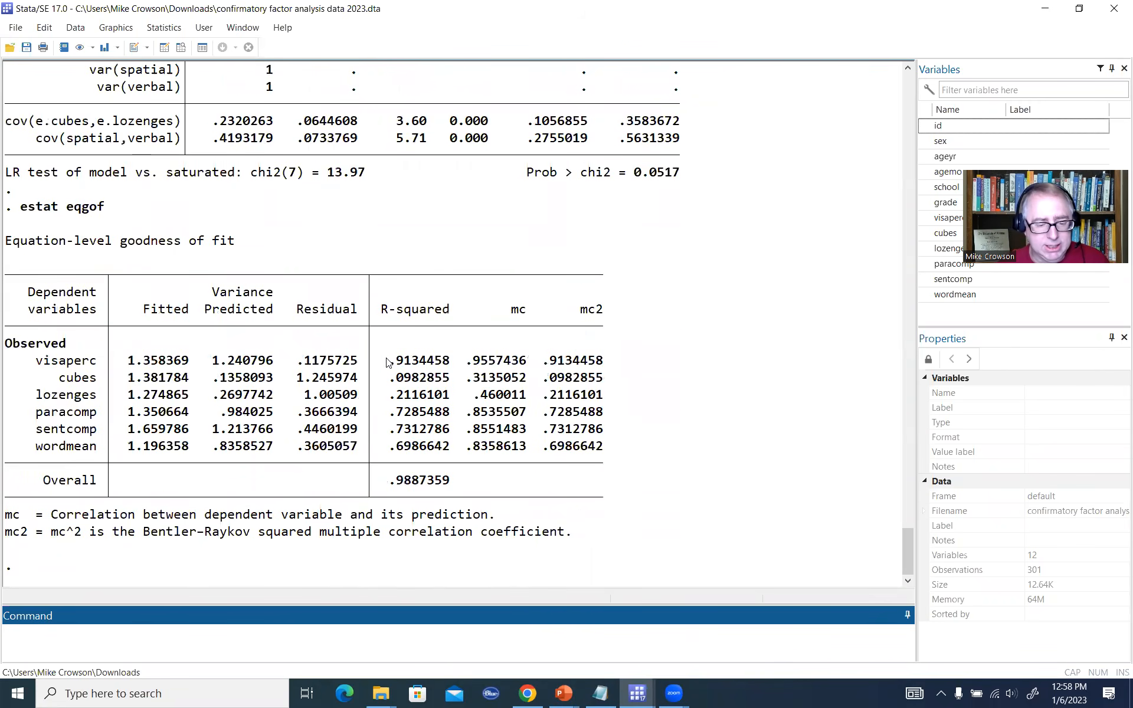
# Examine the R-squared values of the observed indicators in the equation-level goodness-of-fit table
pyautogui.moveTo(388, 360); pyautogui.dragTo(422, 384)
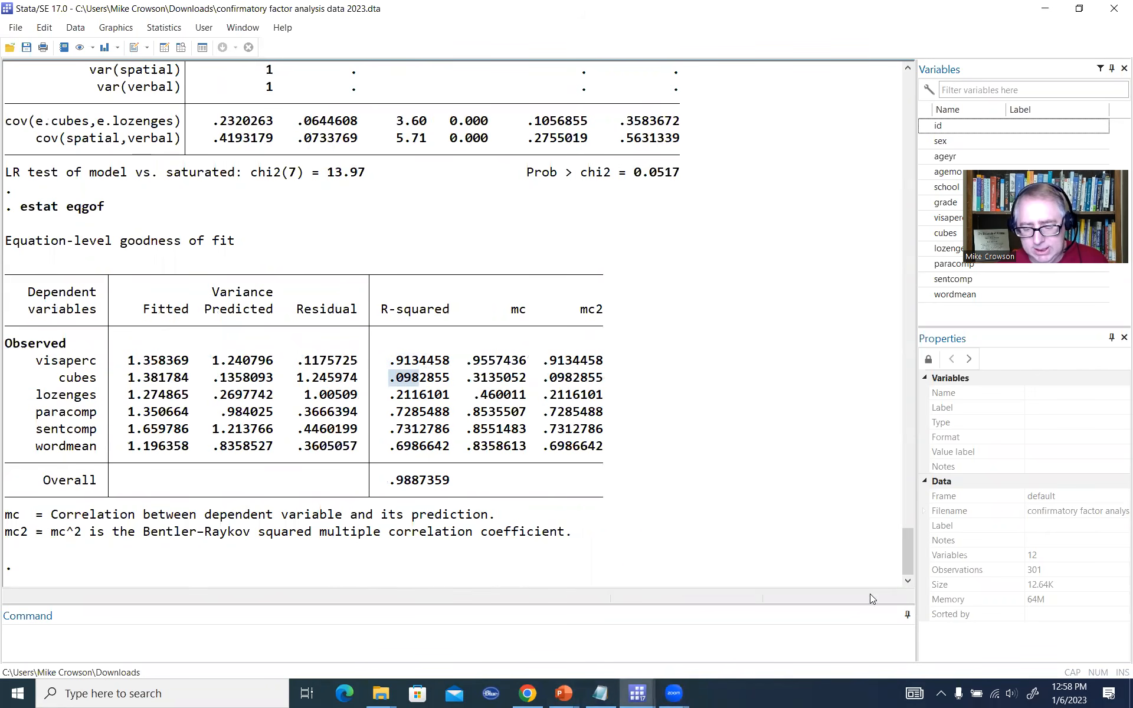
pyautogui.moveTo(382, 312); pyautogui.dragTo(452, 315)
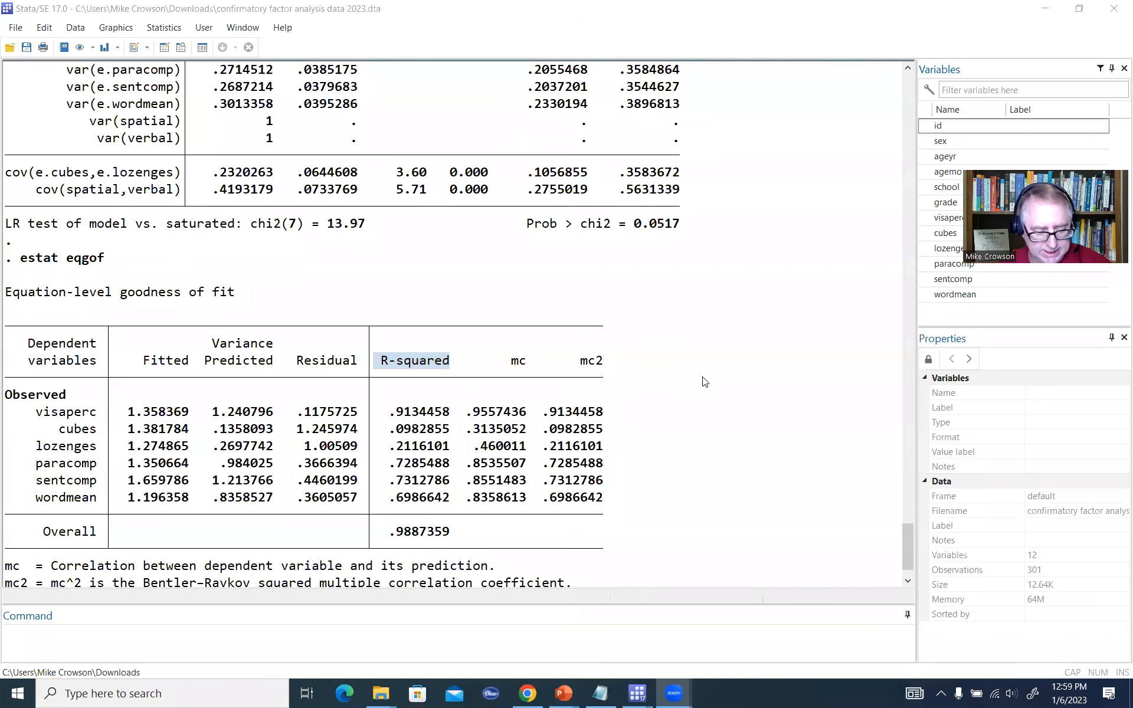
pyautogui.click(704, 382)
pyautogui.scroll(-1, 703, 379)
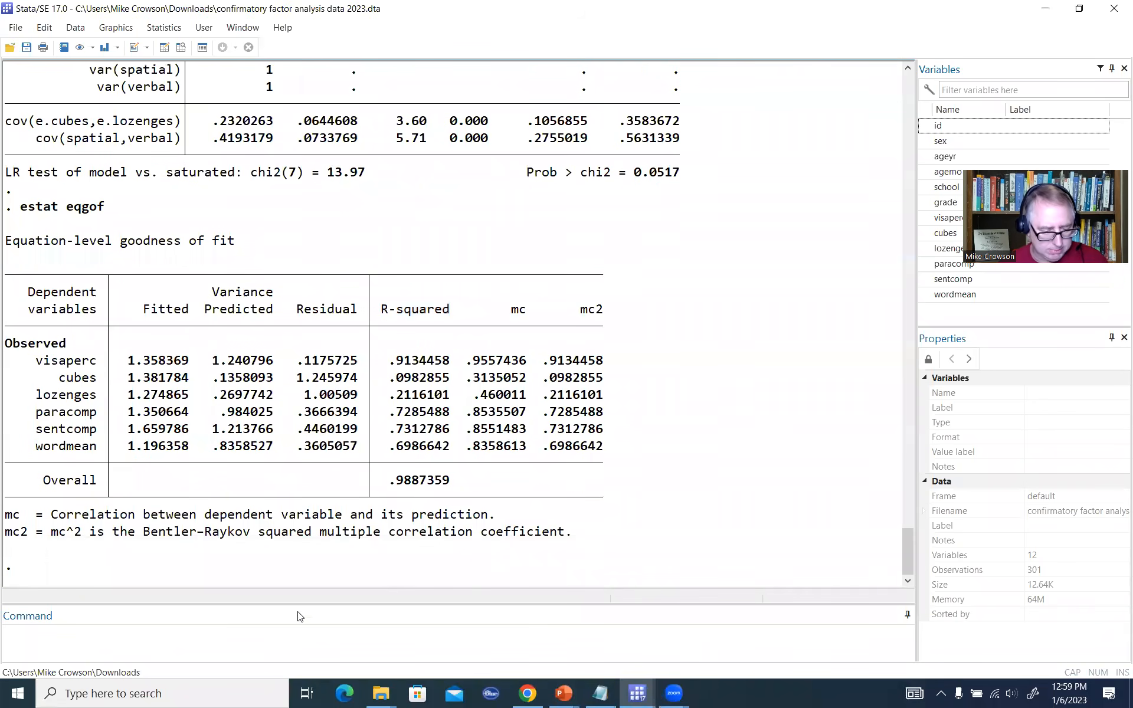
# Run estat gof, stats(all) to obtain all overall fit statistics for the respecified model
pyautogui.click(240, 634)
pyautogui.write('estat ')
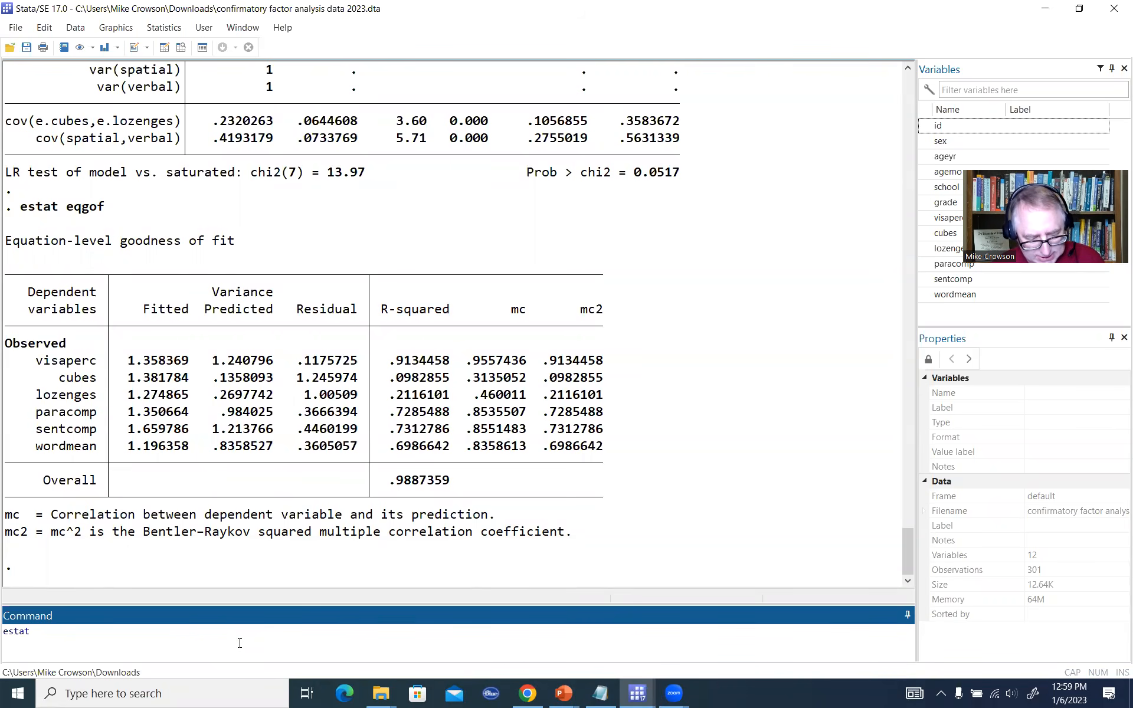
pyautogui.write('gof, ')
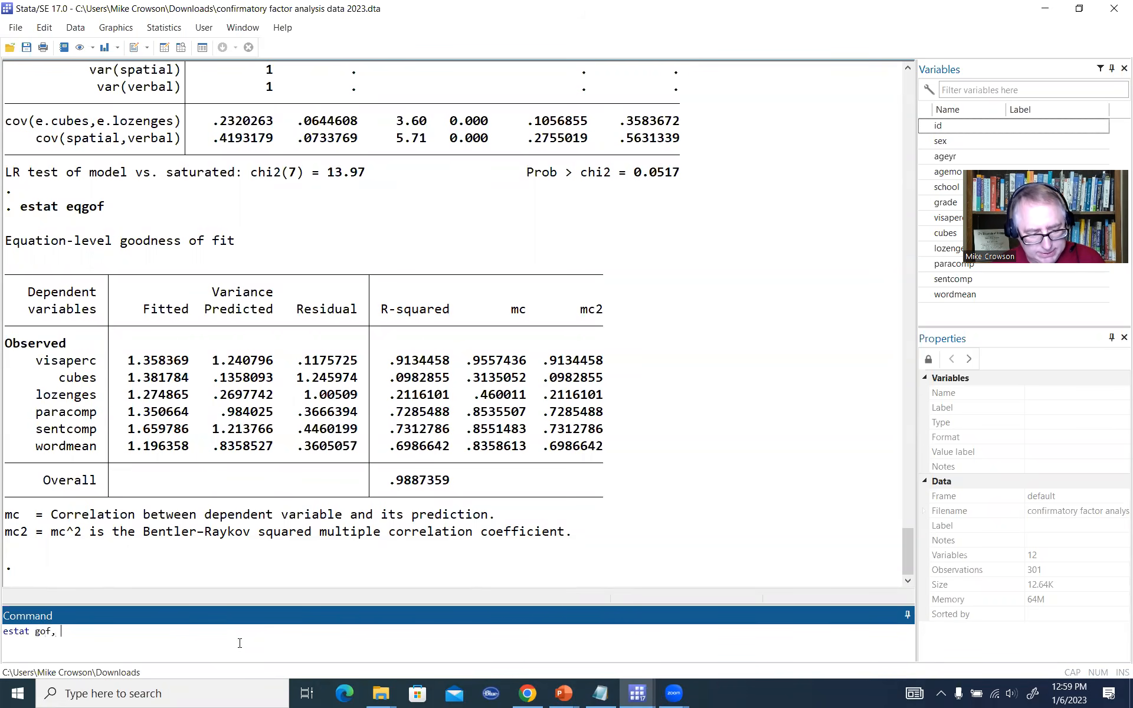
pyautogui.write('stats(a')
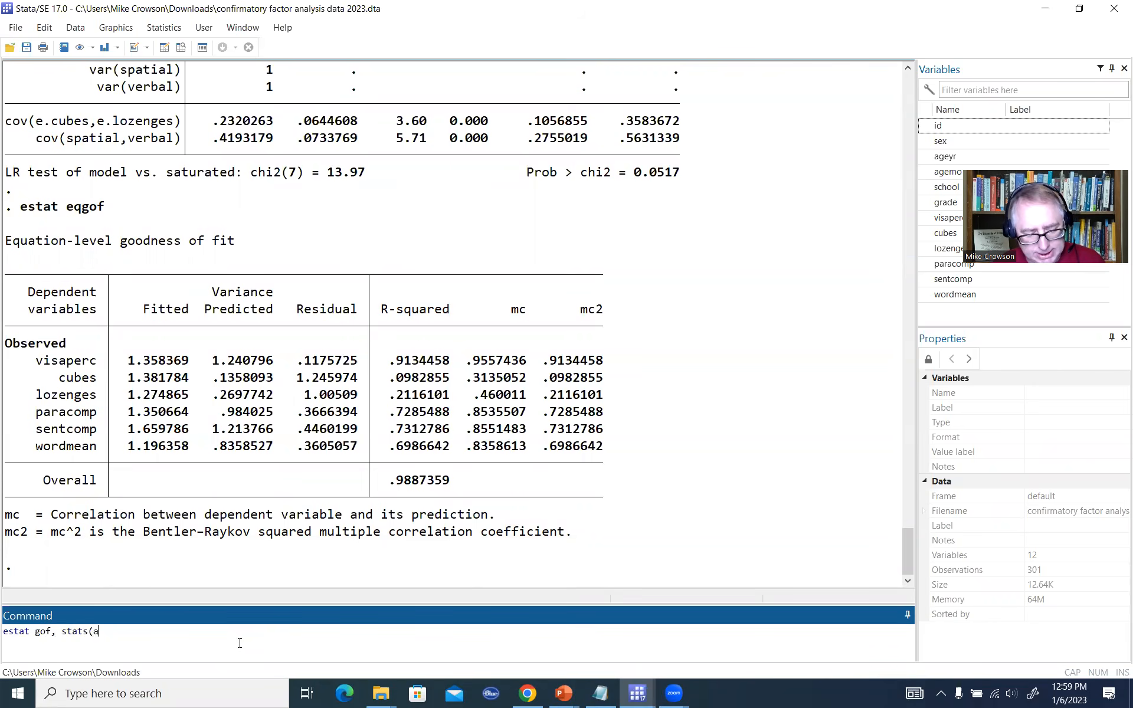
pyautogui.write('ll)')
pyautogui.press('Return')
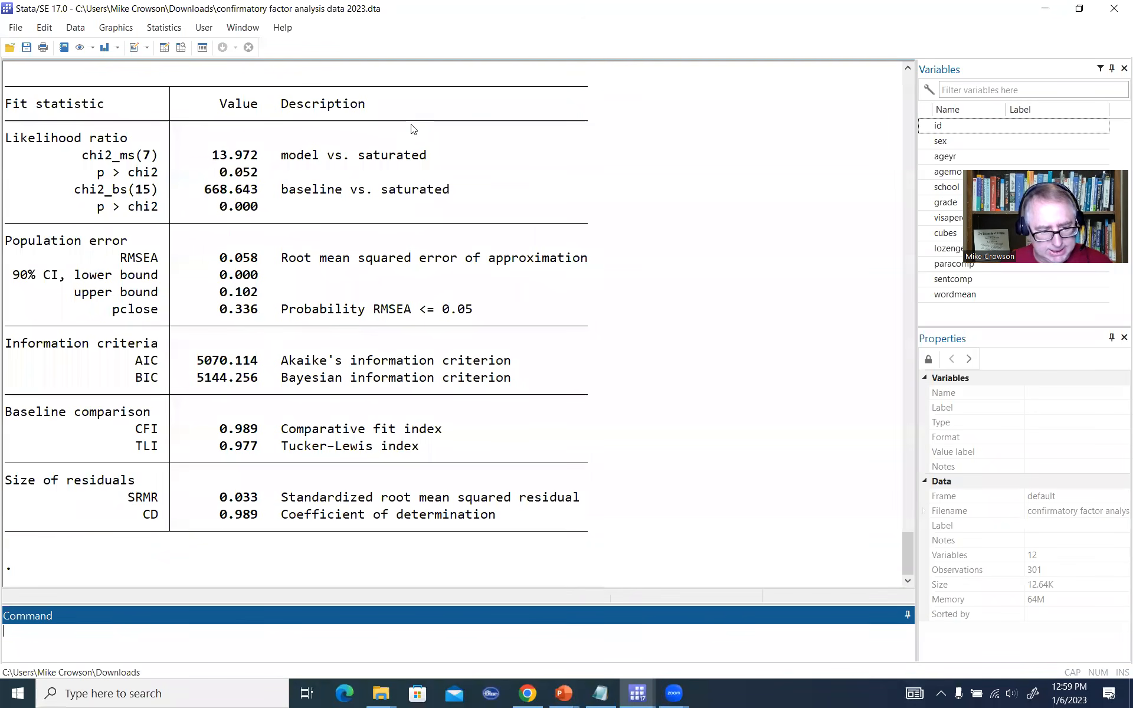
# Examine the model chi-square and its p-value, RMSEA, pclose, CFI, TLI and SRMR in the fit statistics table
pyautogui.moveTo(210, 148)
pyautogui.mouseDown()
pyautogui.moveTo(248, 138)
pyautogui.moveTo(271, 155)
pyautogui.moveTo(271, 168)
pyautogui.moveTo(245, 185)
pyautogui.moveTo(204, 157)
pyautogui.moveTo(277, 153)
pyautogui.mouseUp()
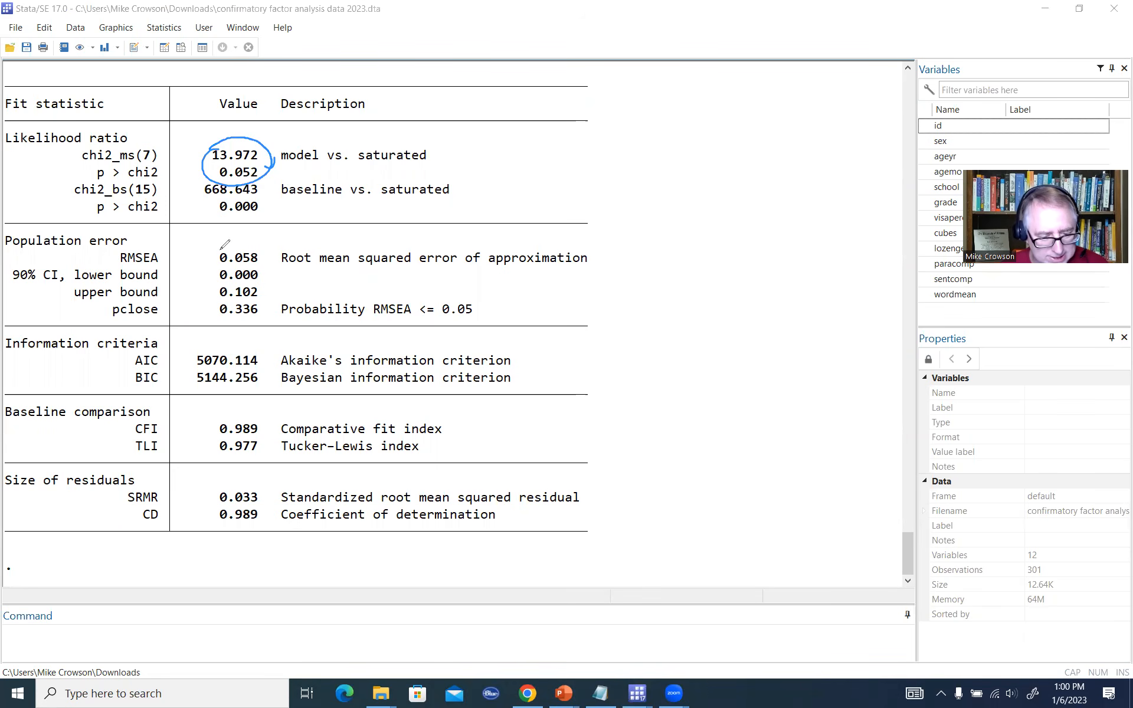
pyautogui.moveTo(225, 242)
pyautogui.mouseDown()
pyautogui.moveTo(248, 237)
pyautogui.moveTo(266, 251)
pyautogui.moveTo(222, 247)
pyautogui.mouseUp()
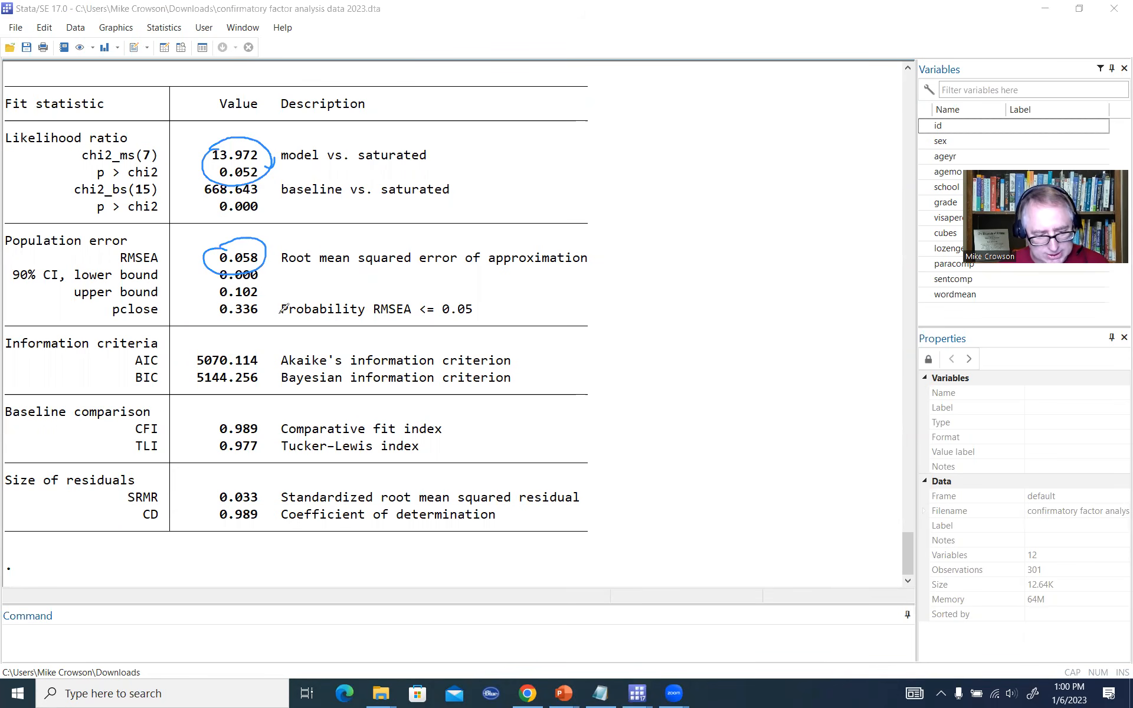
pyautogui.moveTo(262, 297); pyautogui.dragTo(229, 297)
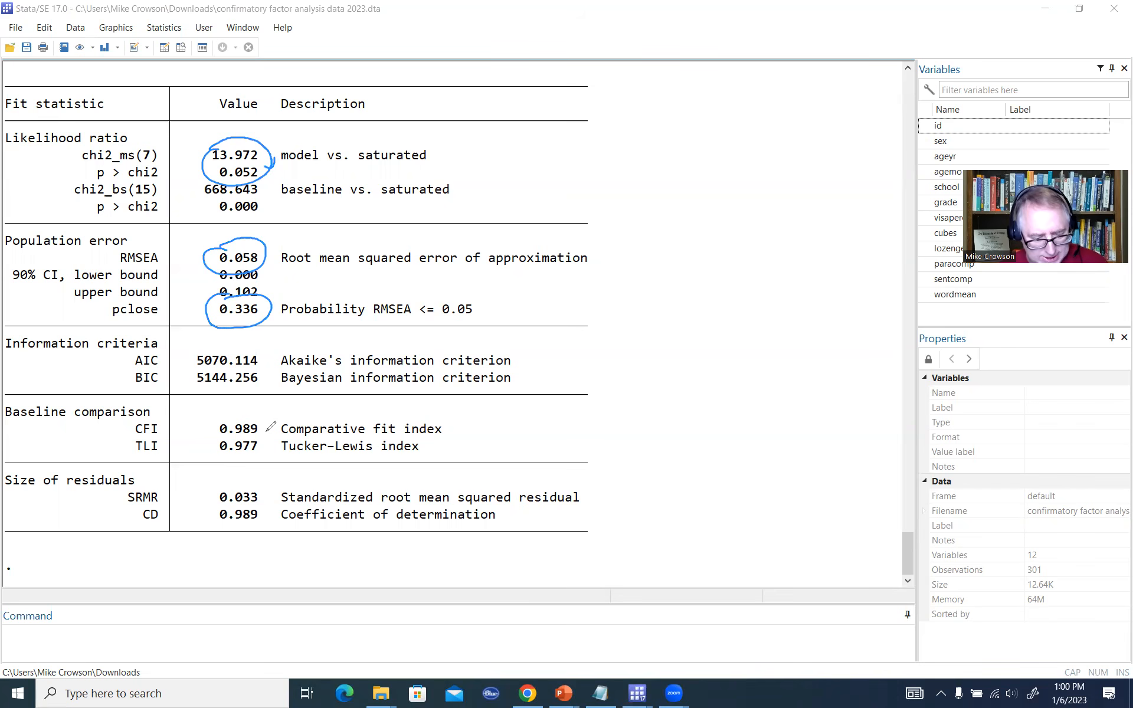
pyautogui.moveTo(214, 421)
pyautogui.mouseDown()
pyautogui.moveTo(252, 413)
pyautogui.moveTo(199, 458)
pyautogui.moveTo(215, 415)
pyautogui.mouseUp()
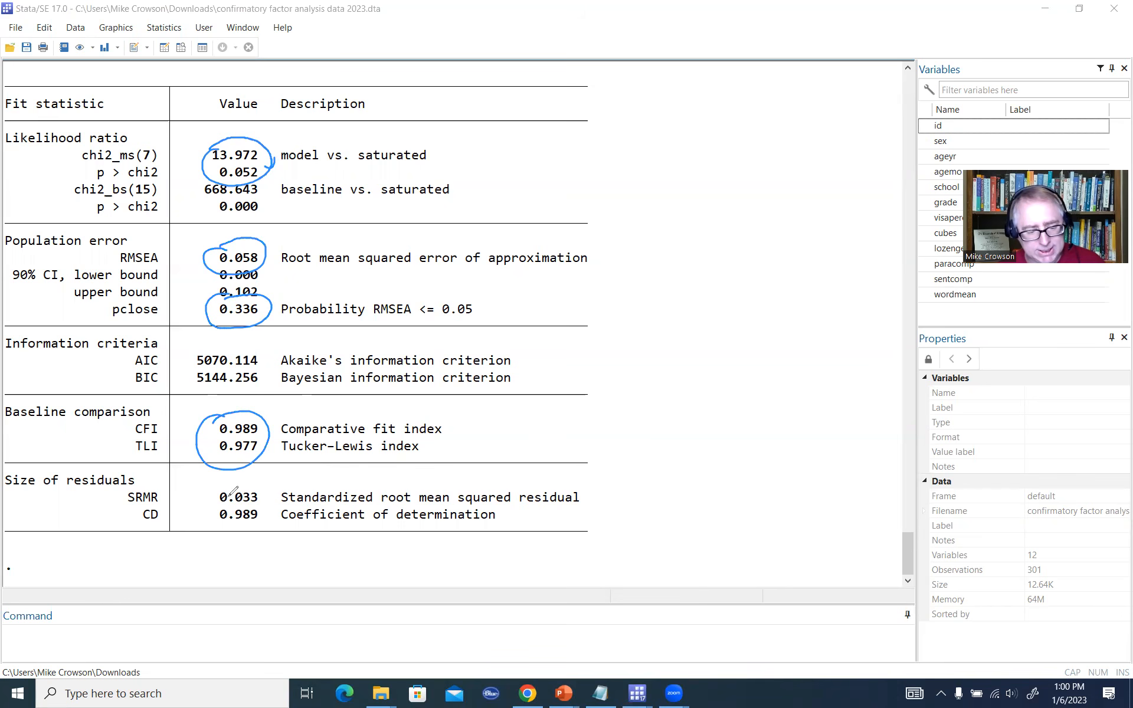
pyautogui.moveTo(222, 485)
pyautogui.mouseDown()
pyautogui.moveTo(247, 482)
pyautogui.moveTo(240, 512)
pyautogui.moveTo(251, 469)
pyautogui.mouseUp()
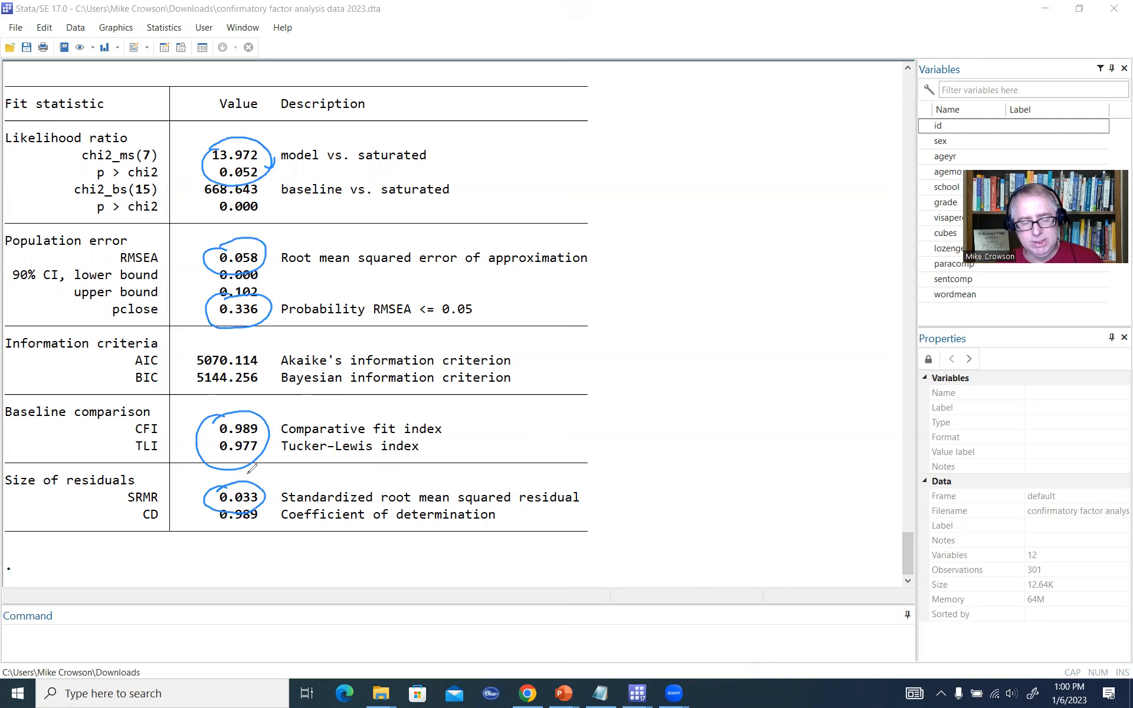